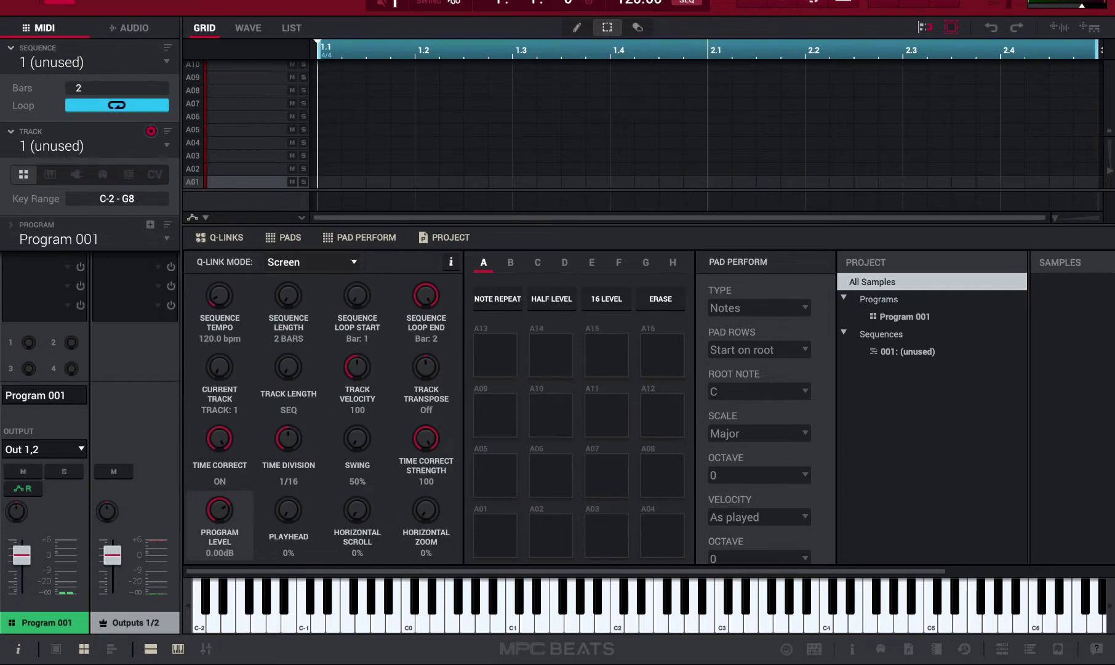
Set the time correct division to eighth-note triplets (8T).
click(457, 1)
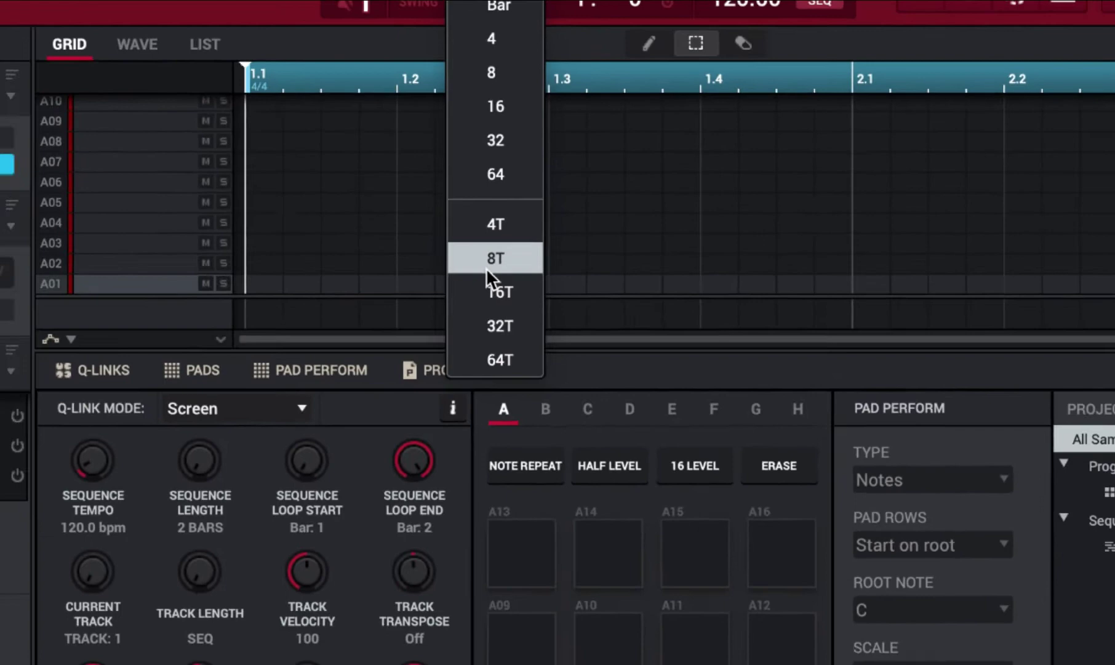
click(489, 281)
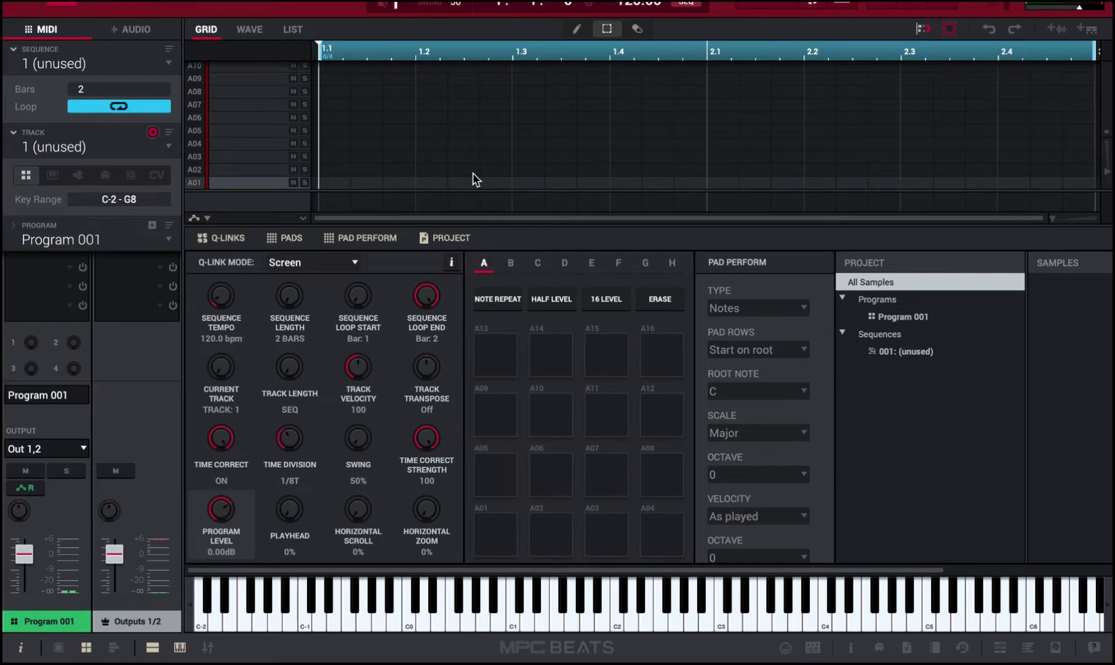
Load the Inst-Piano-F9 Club Piano X program from the browser and audition it on the pads.
key(ctrl+b)
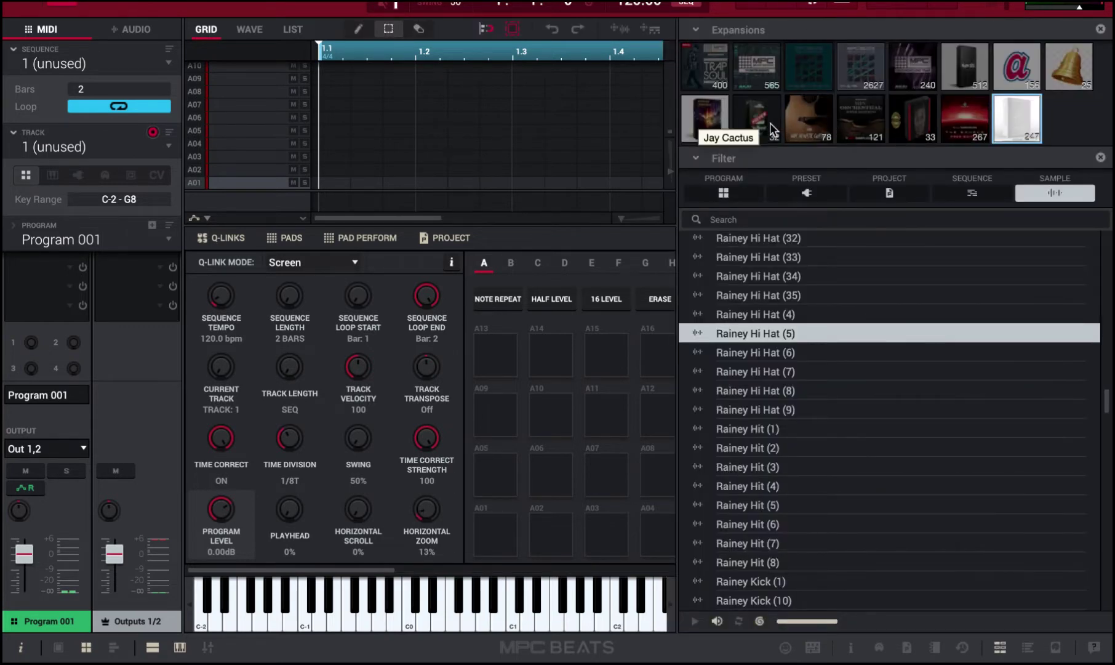
click(757, 65)
click(891, 265)
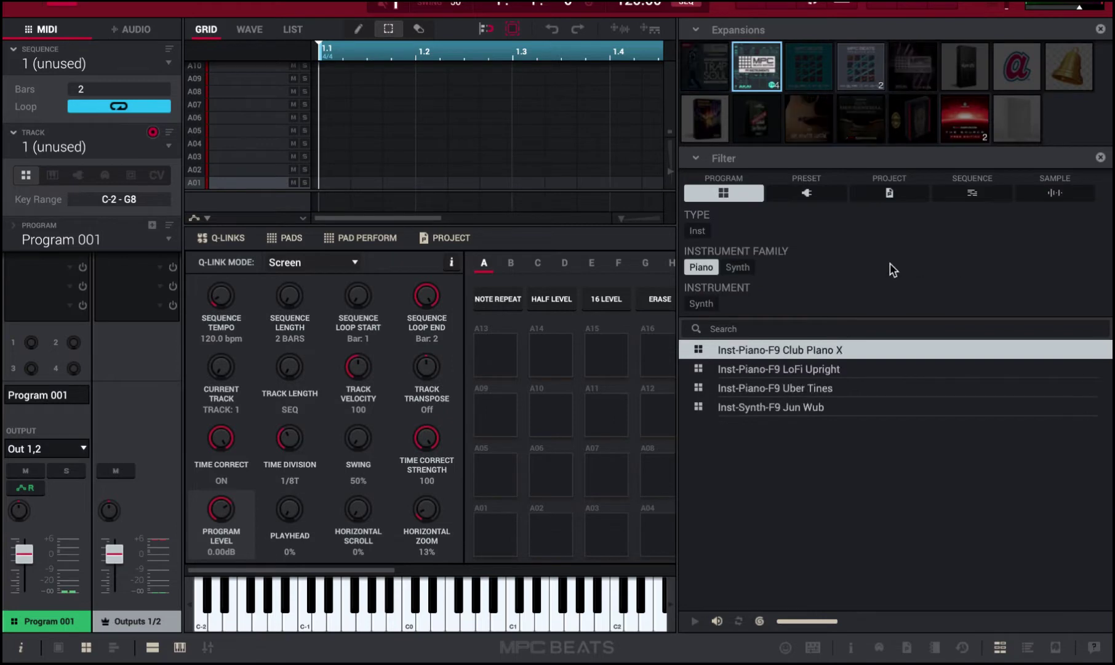
double_click(826, 349)
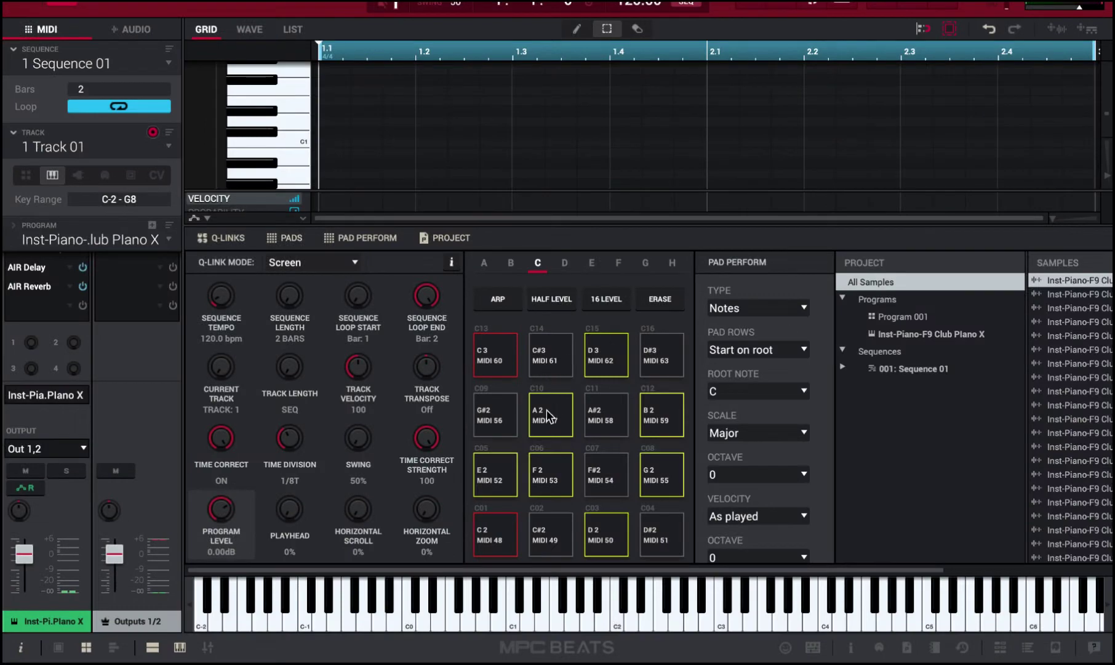
click(547, 411)
click(514, 363)
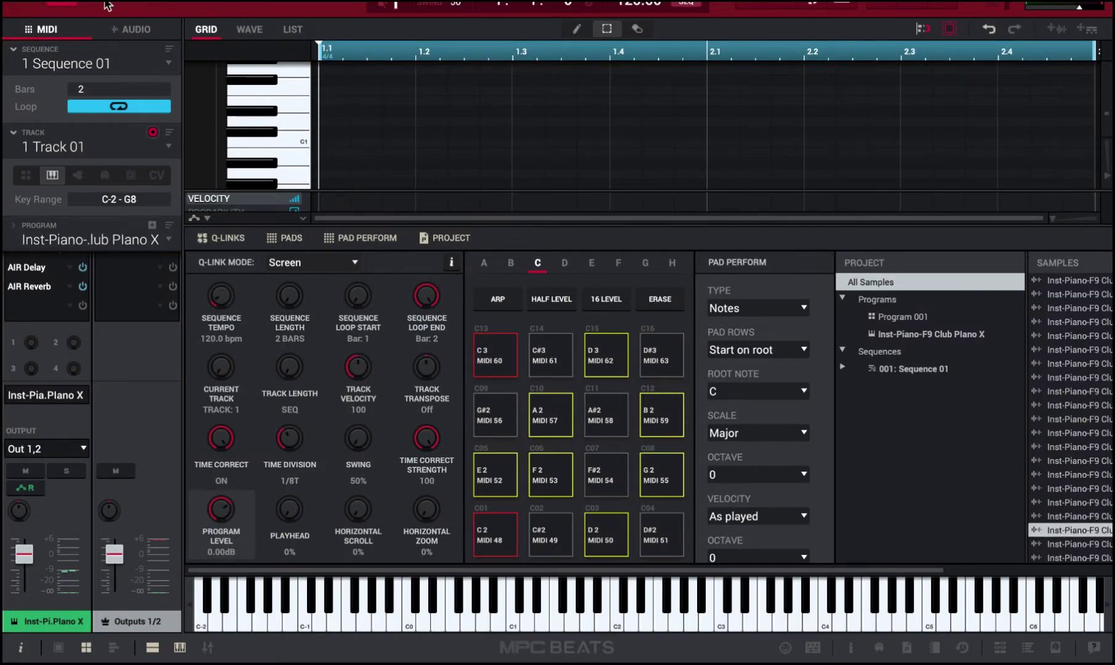
Show the track arrangement above an enlarged note grid and audition low piano keys around G1.
click(97, 4)
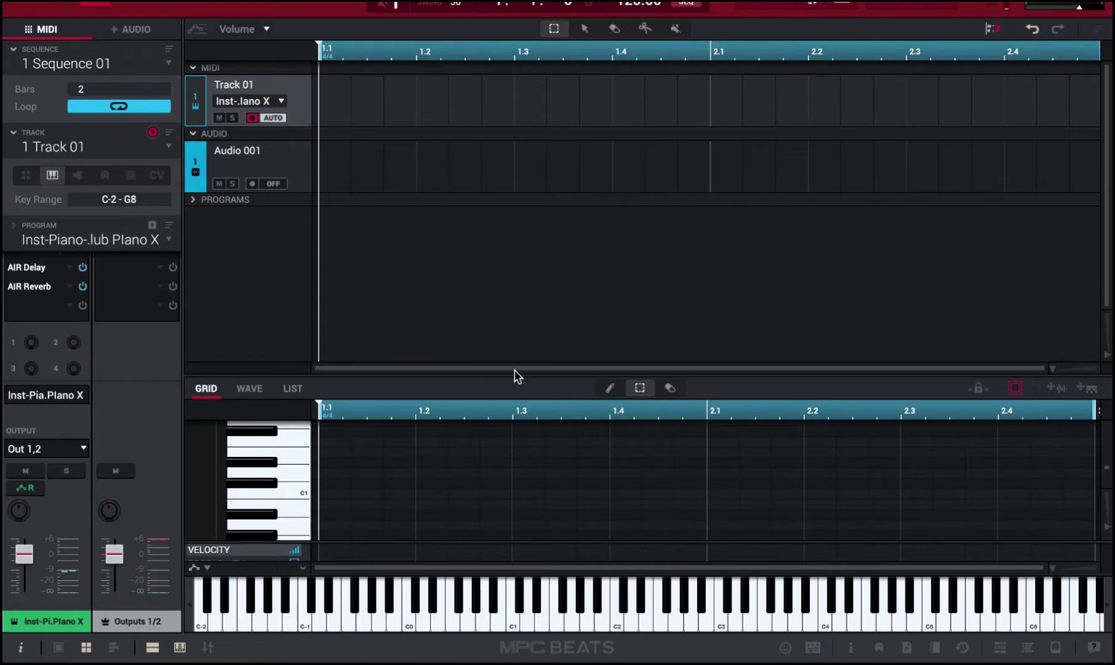
drag(515, 374, 466, 141)
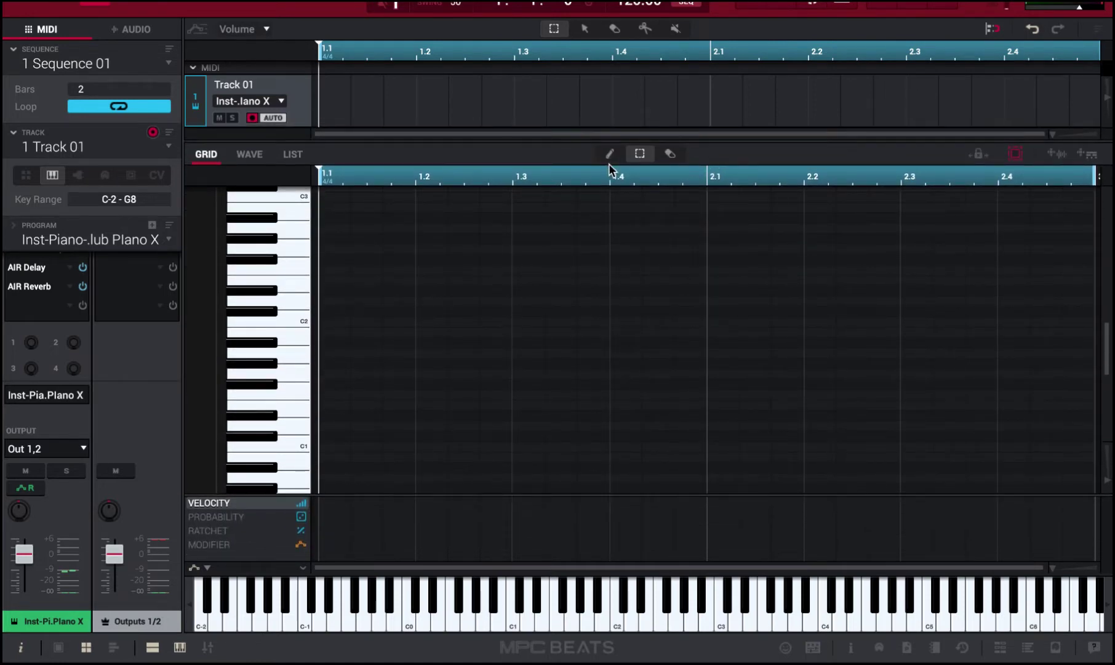
click(282, 294)
click(284, 332)
click(289, 376)
click(292, 344)
click(293, 376)
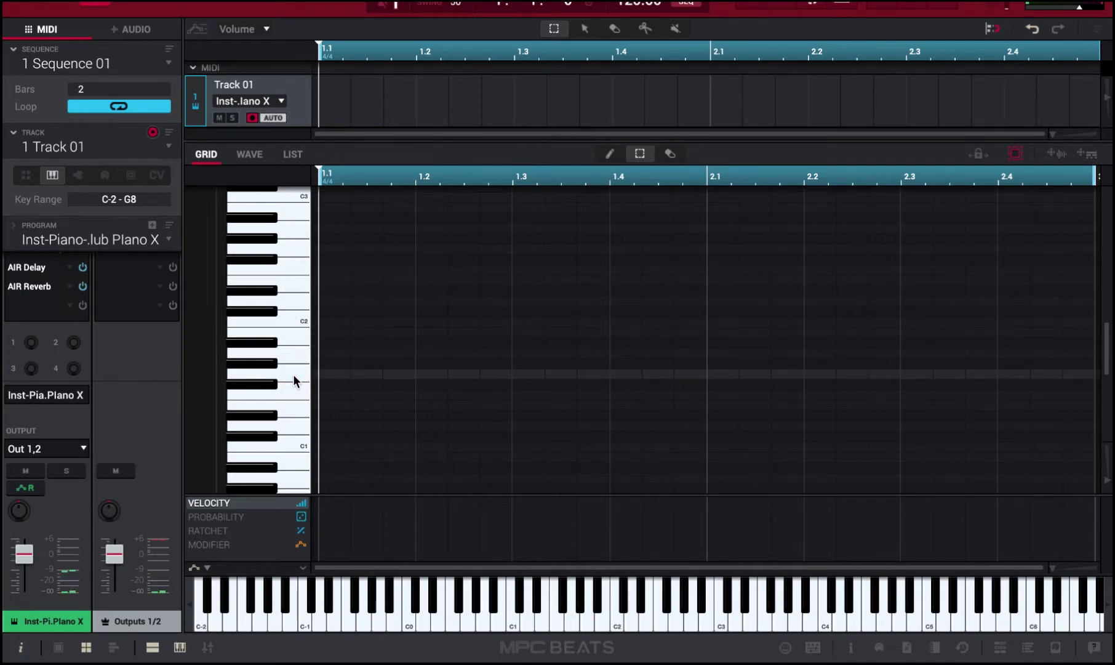
Draw a sustained G1 note across both bars of the sequence and start playback.
click(610, 153)
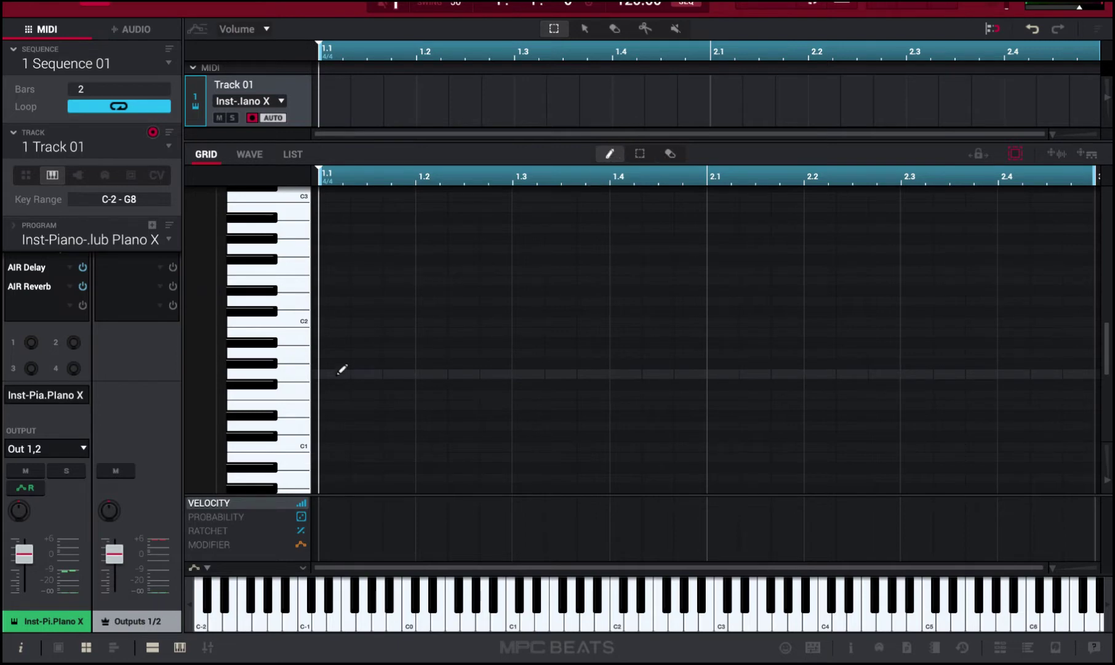
drag(340, 373, 1105, 372)
key(space)
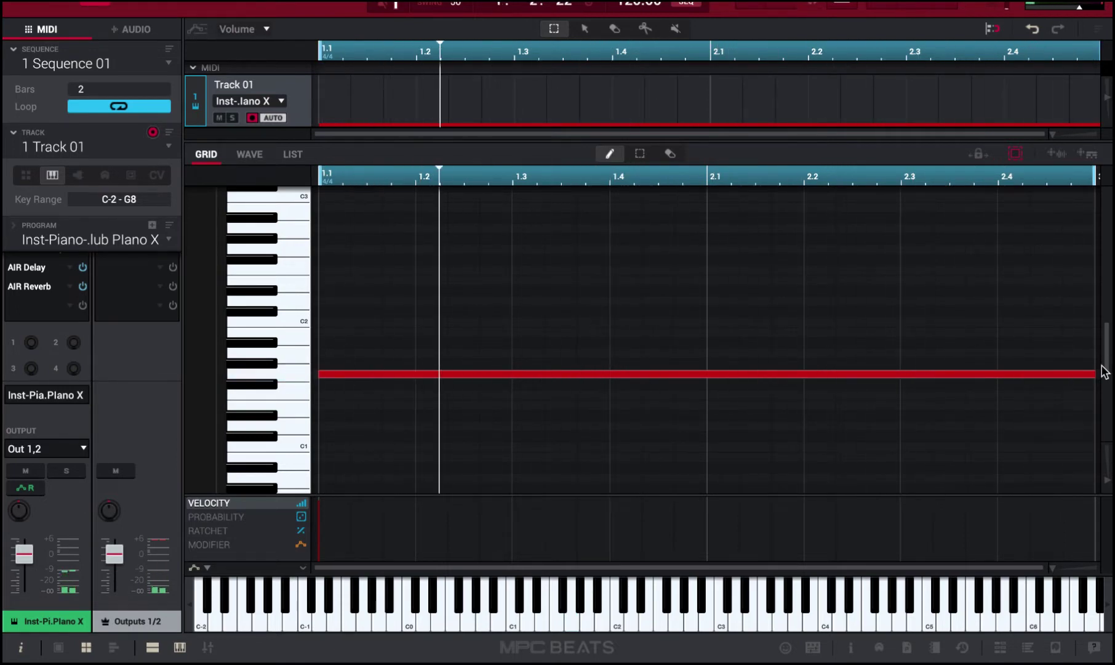
Change the sequence tempo and play the loop to check it.
double_click(628, 4)
text(1)
key(Return)
key(space)
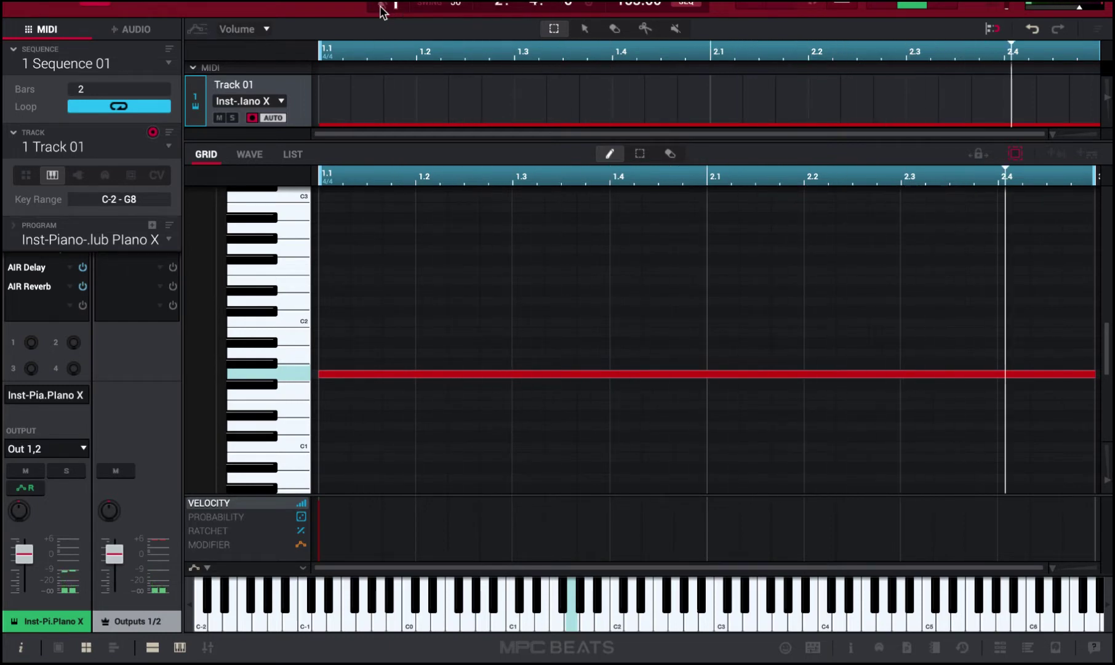
key(space)
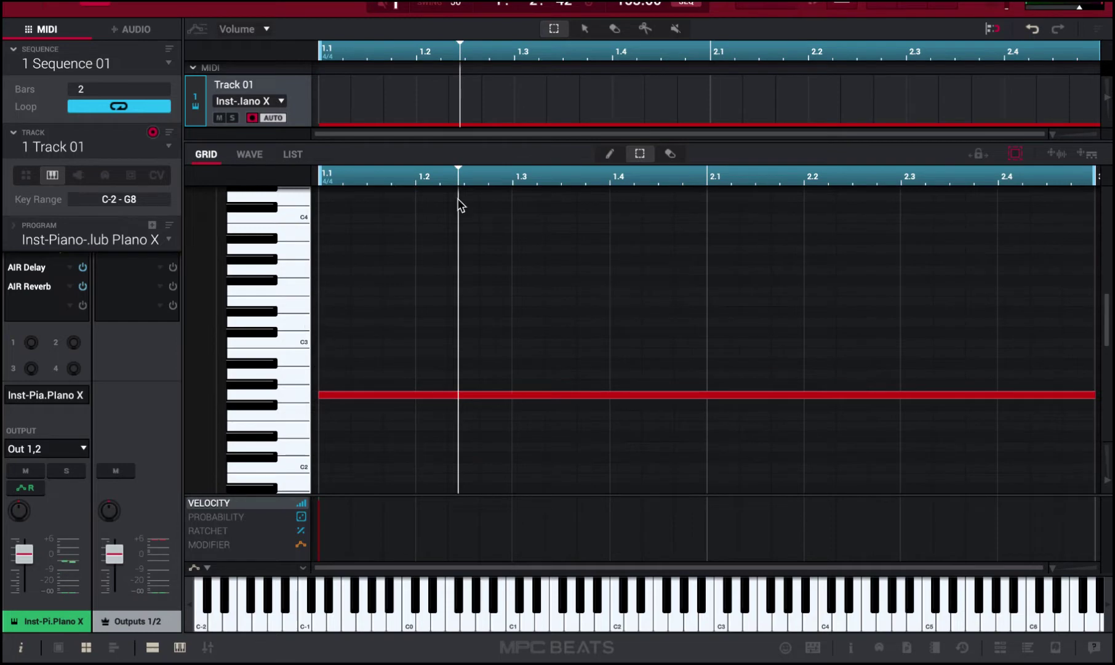
Audition the piano roll keys around G3 and G4 above the sustained note to choose a melody pitch.
click(603, 157)
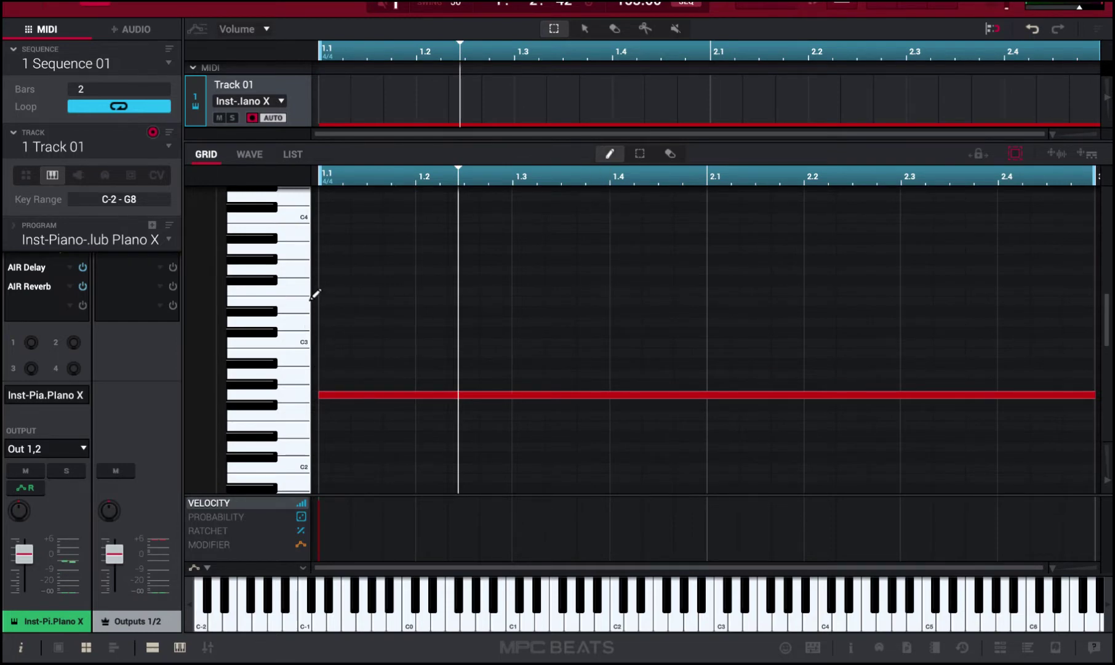
scroll(333, 288, up, 2)
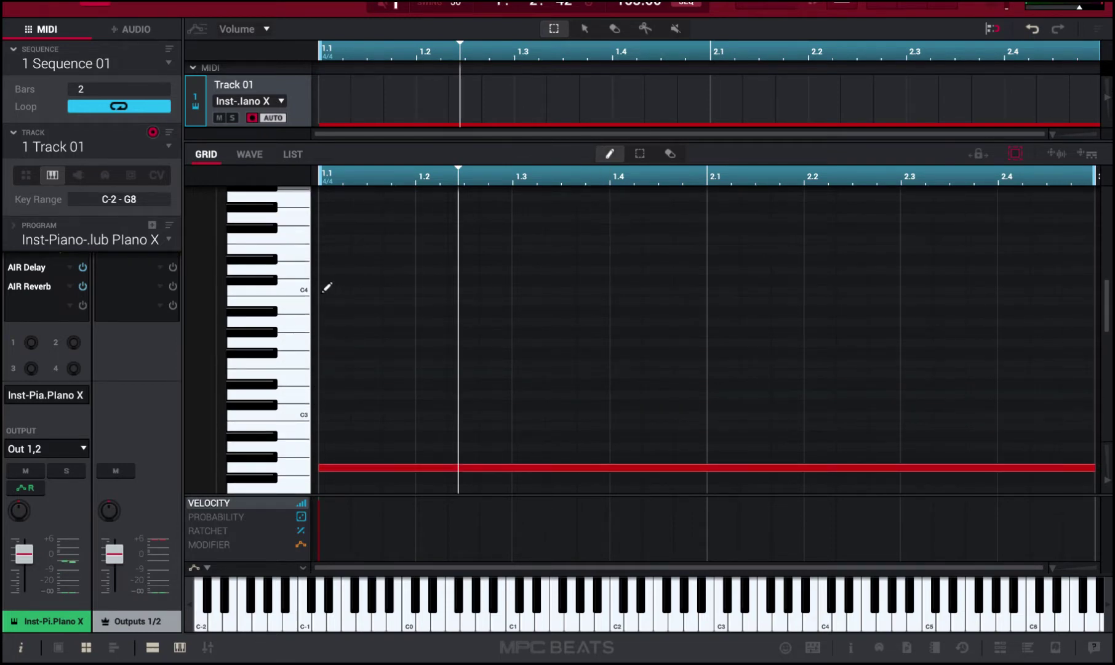
click(351, 470)
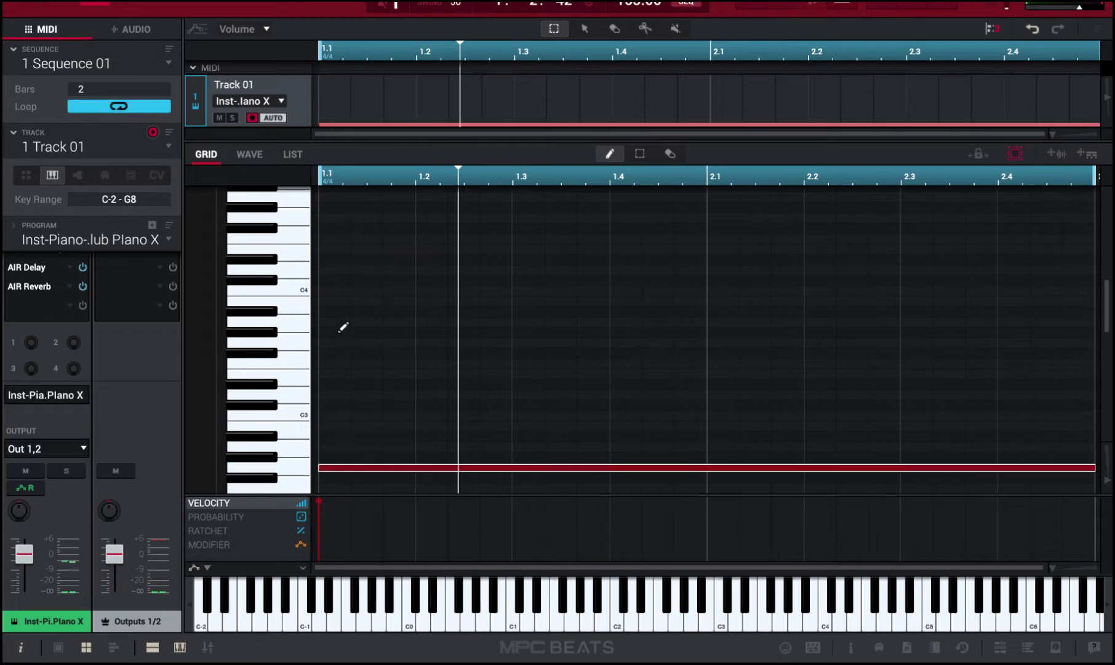
click(293, 339)
click(297, 347)
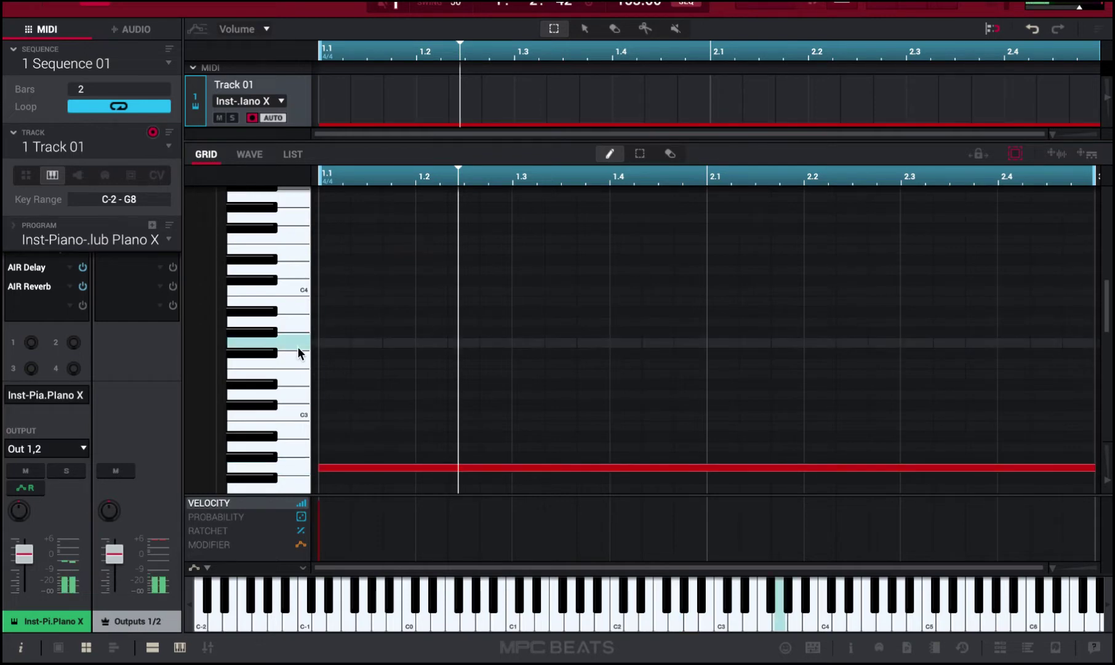
click(298, 216)
click(296, 222)
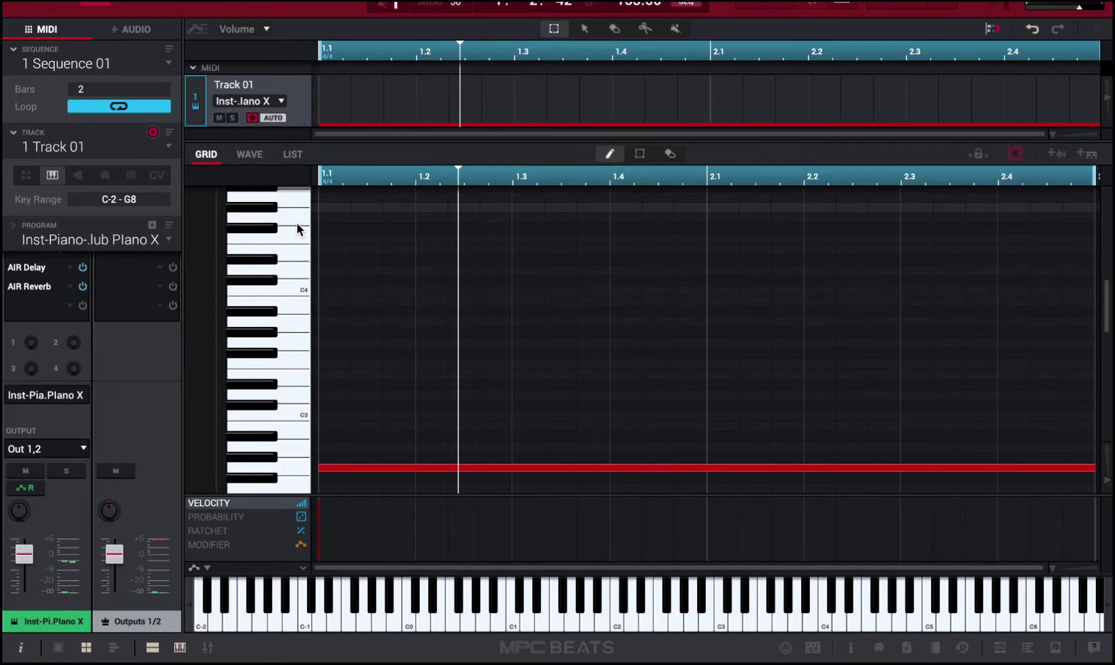
Draw eleven consecutive eighth-triplet notes alternating between G4 and G#4, starting at the beginning of bar 1.
click(337, 216)
scroll(371, 205, up, 1)
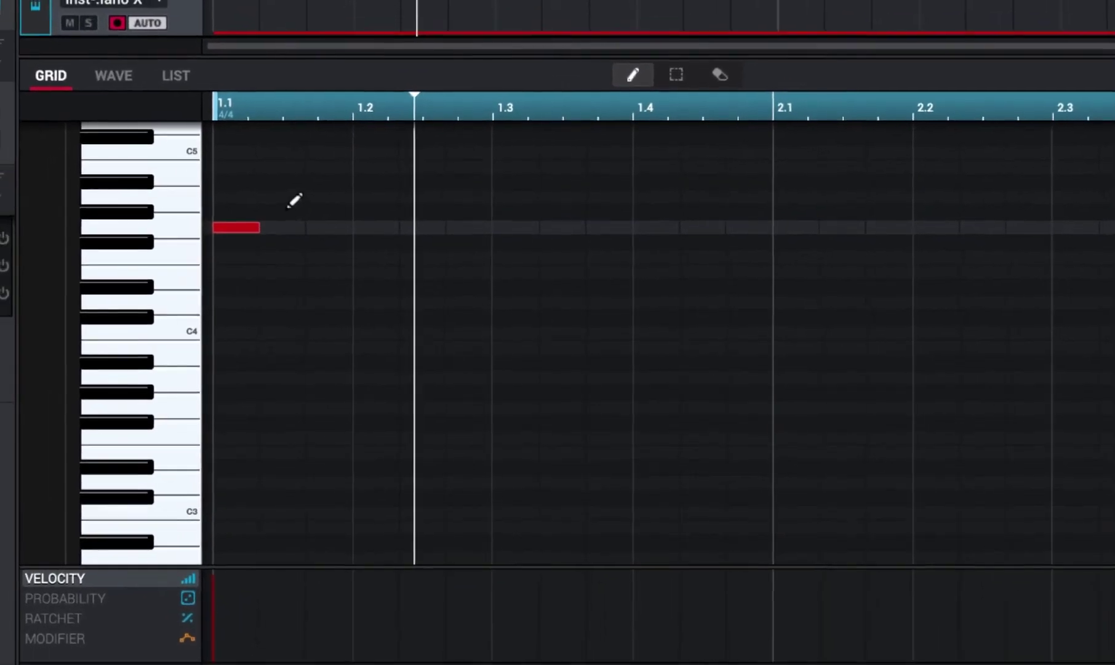
click(277, 210)
click(325, 224)
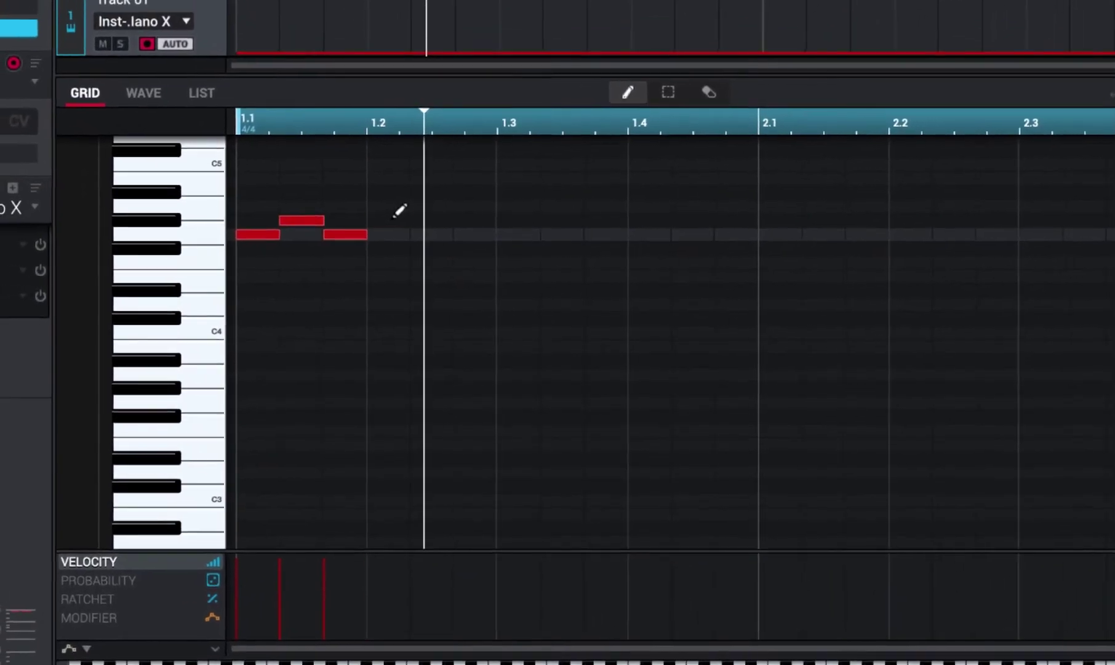
click(389, 221)
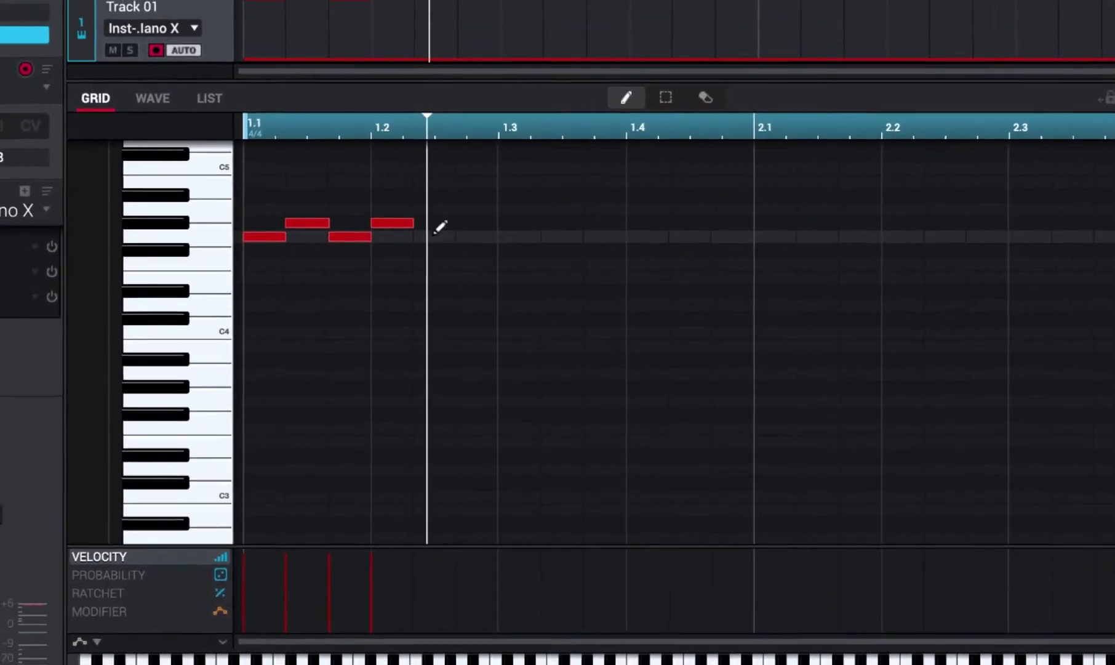
click(432, 235)
click(475, 221)
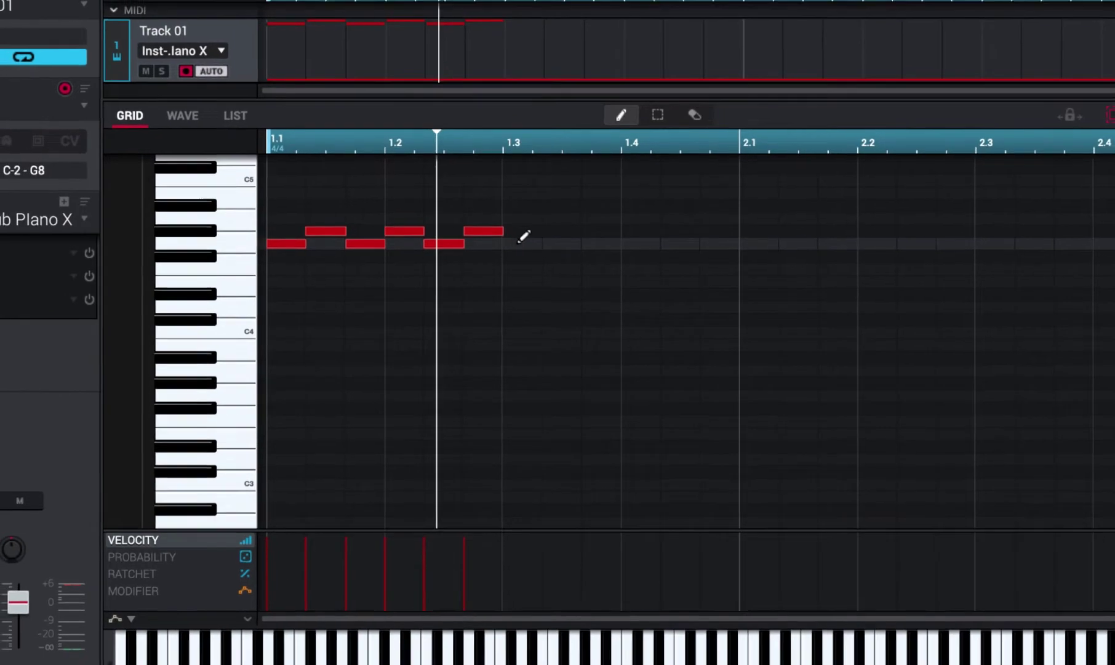
click(520, 242)
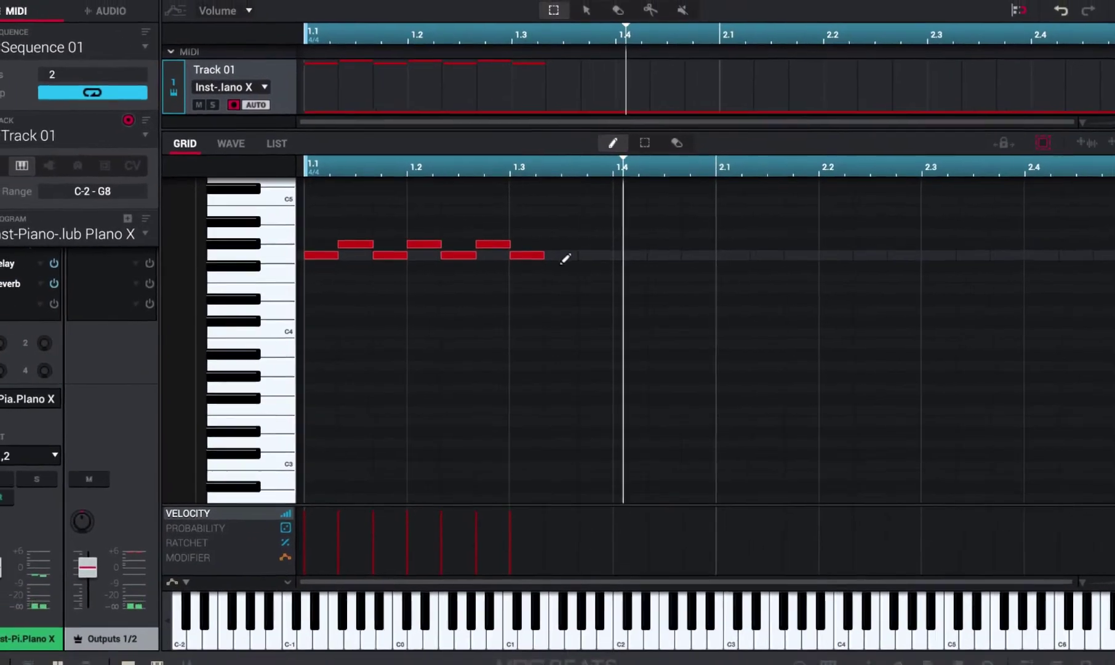
click(560, 242)
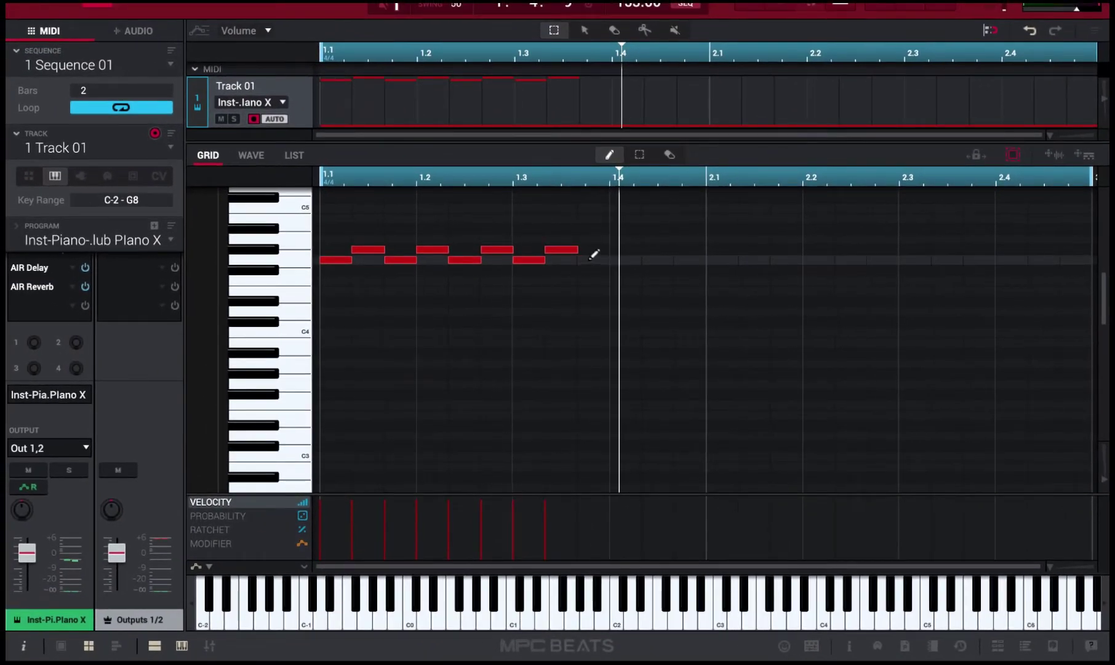
click(592, 257)
click(625, 247)
click(658, 258)
key(space)
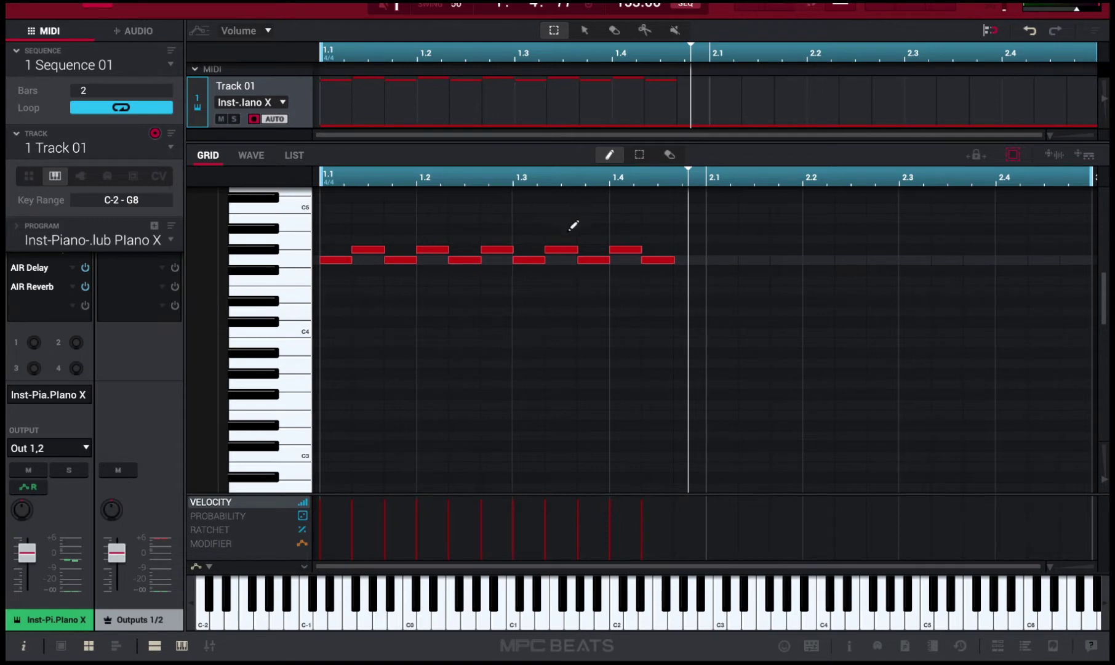
Duplicate the alternating notes directly after the pattern, add a G#4 and a G4 to fill bar 2, and start playback.
click(640, 154)
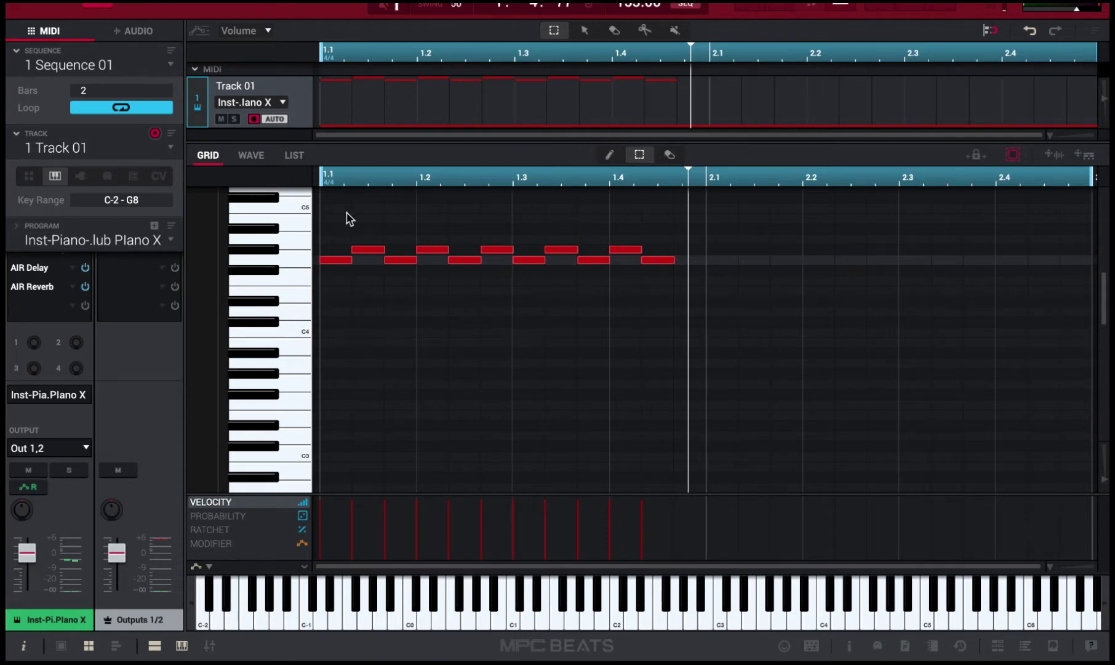
drag(333, 207, 680, 307)
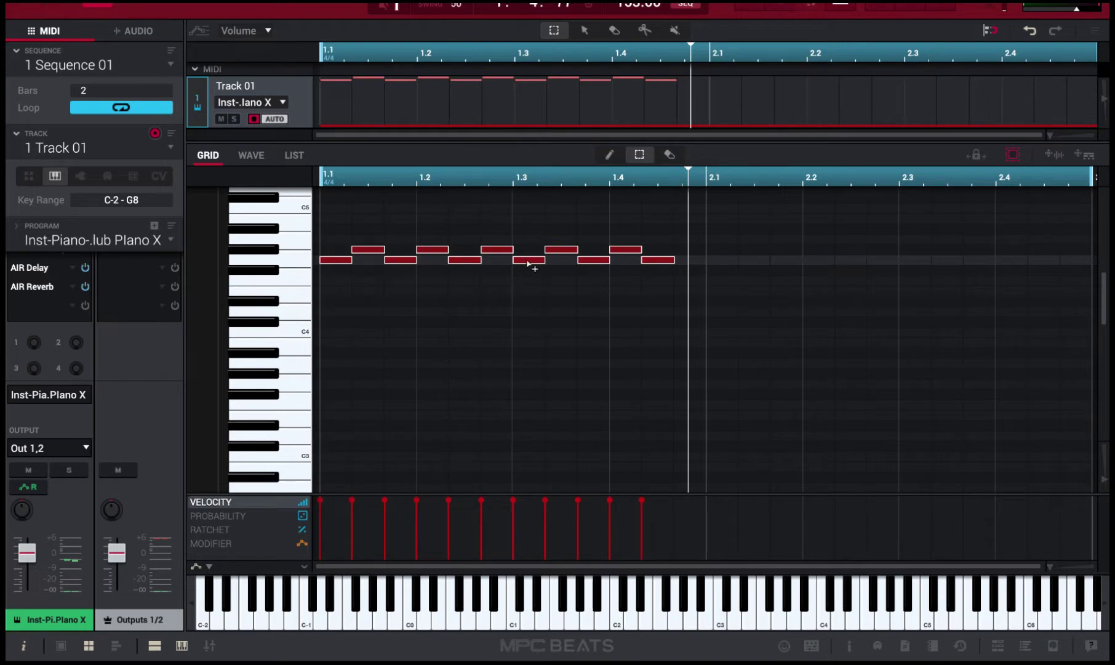
drag(528, 264, 899, 271)
drag(900, 271, 900, 271)
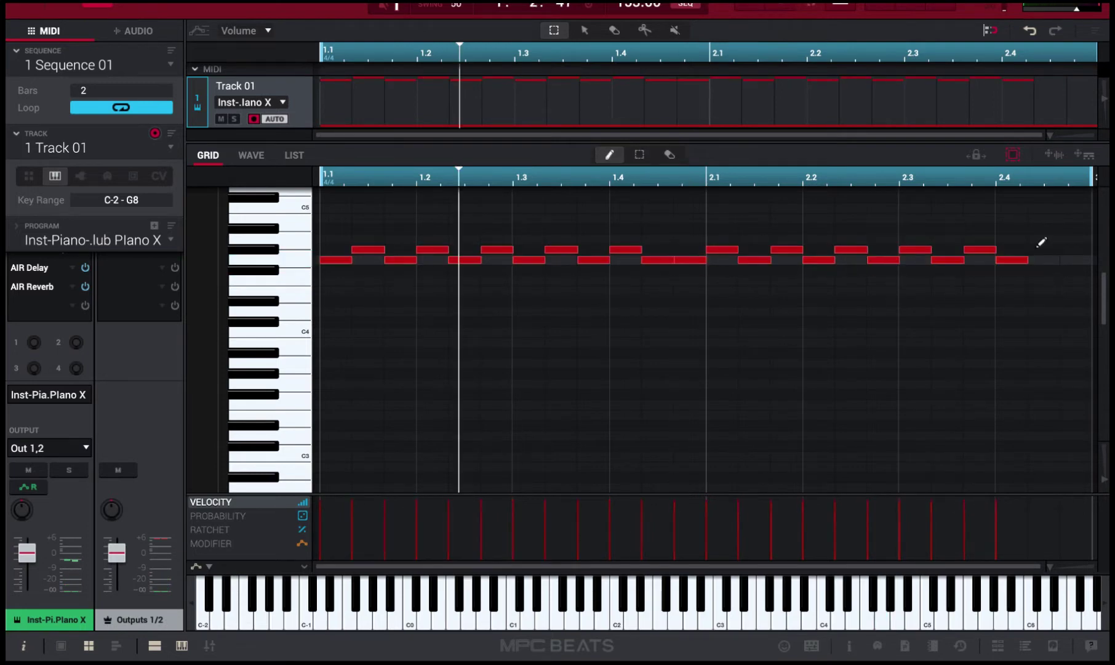
click(1045, 250)
click(1076, 260)
key(space)
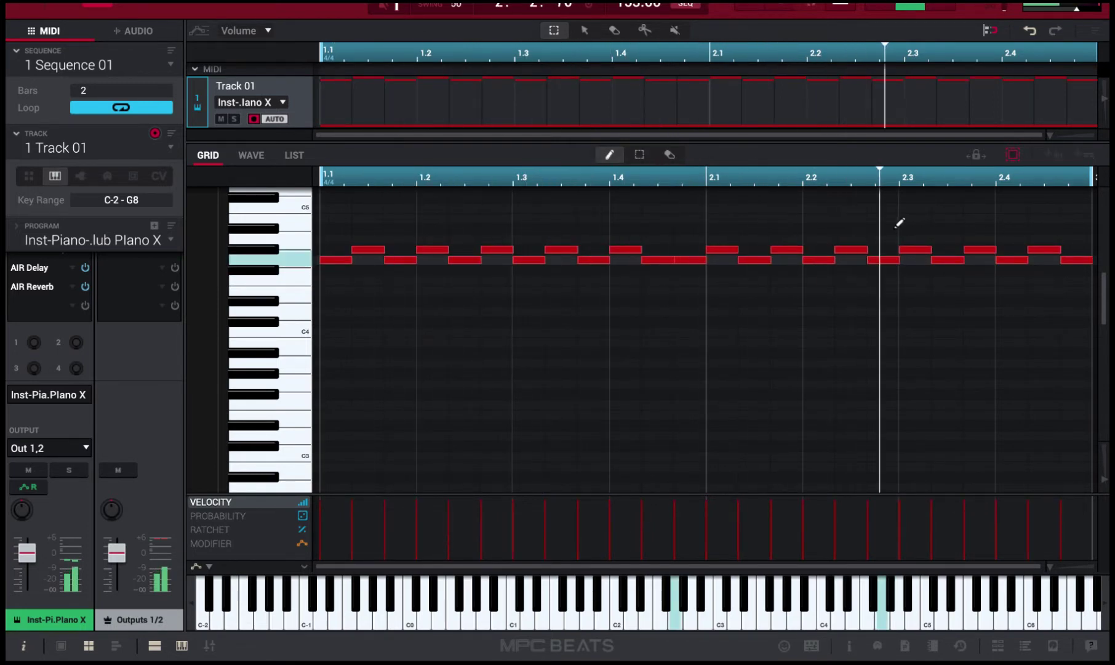
Raise the third triplet note of bar 1 and the third triplet note of bar 2 to C5.
click(639, 155)
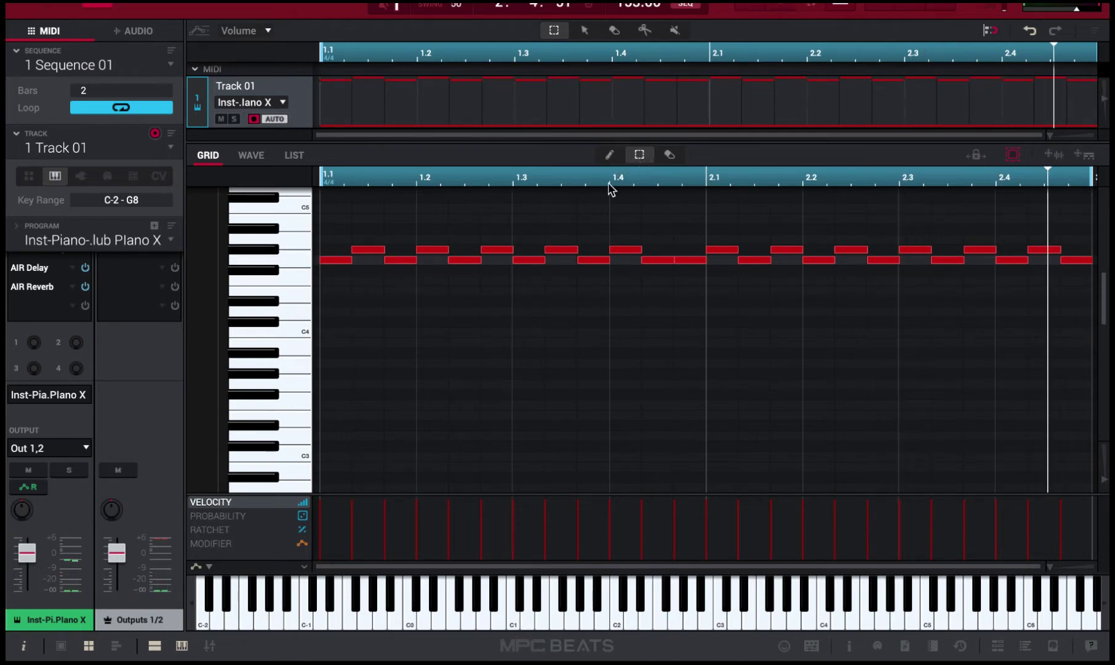
scroll(398, 272, up, 3)
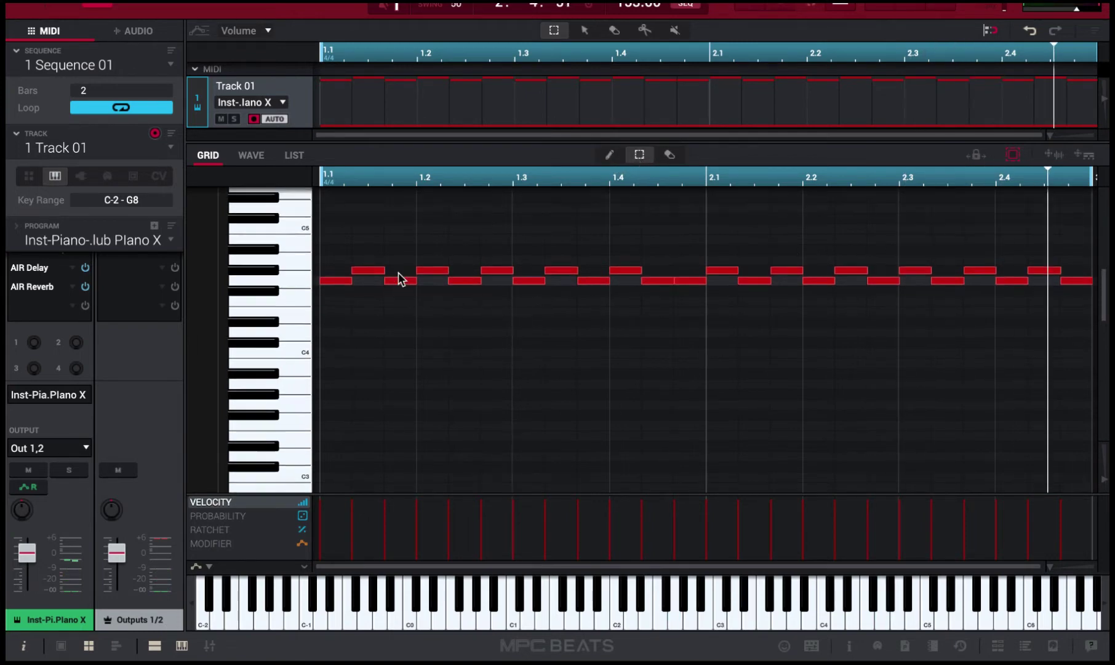
drag(406, 317, 405, 287)
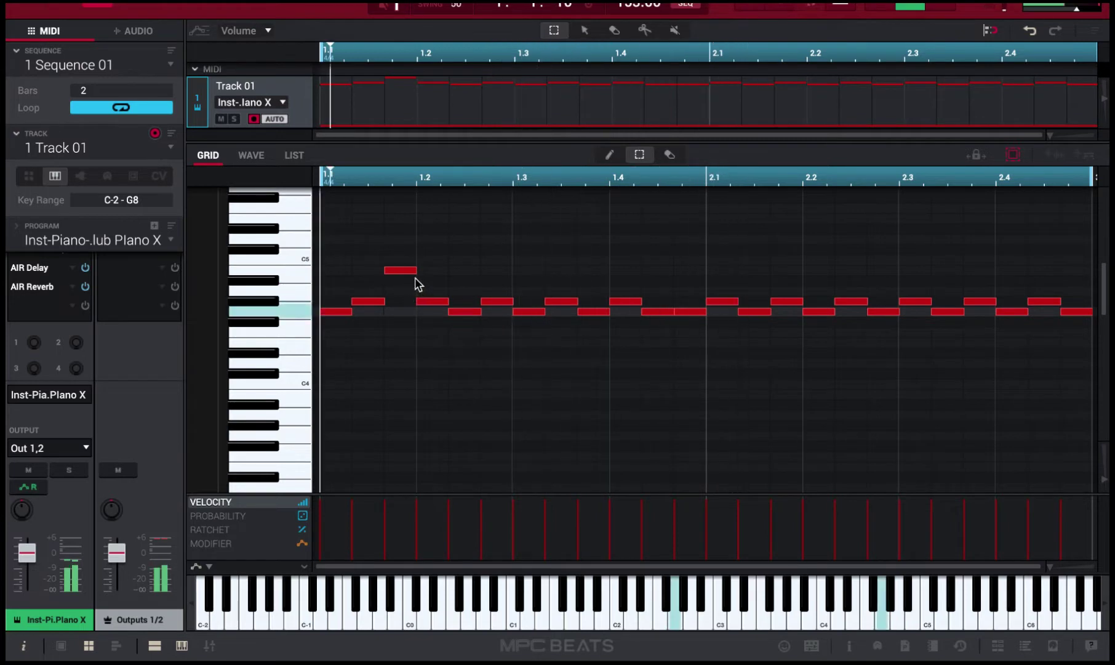
drag(414, 282, 416, 274)
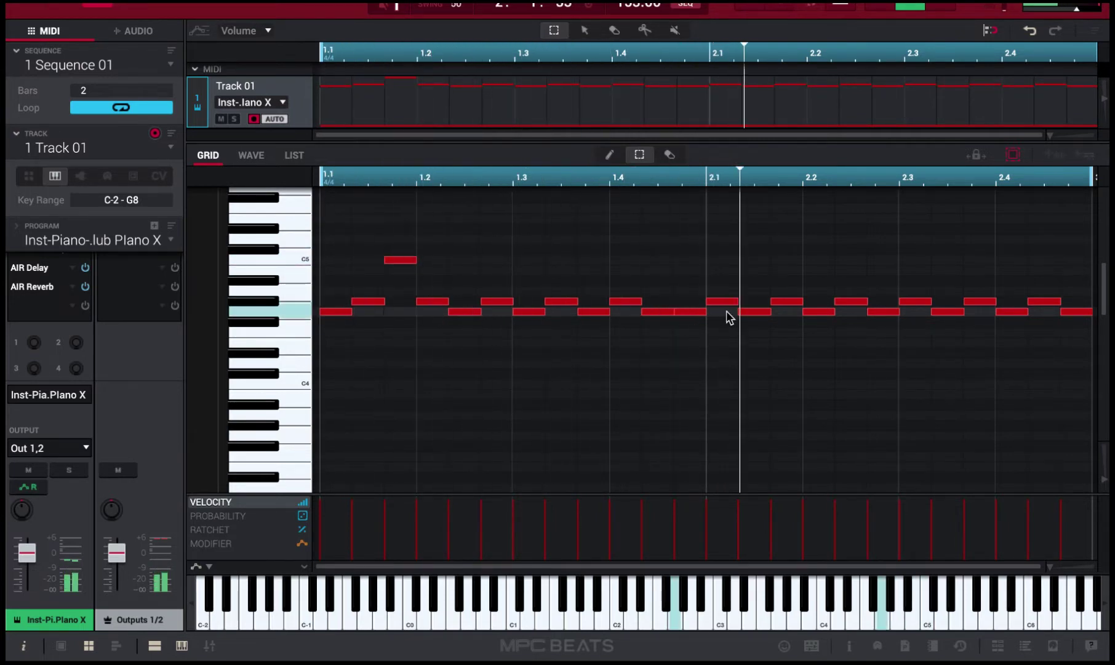
drag(776, 303, 779, 274)
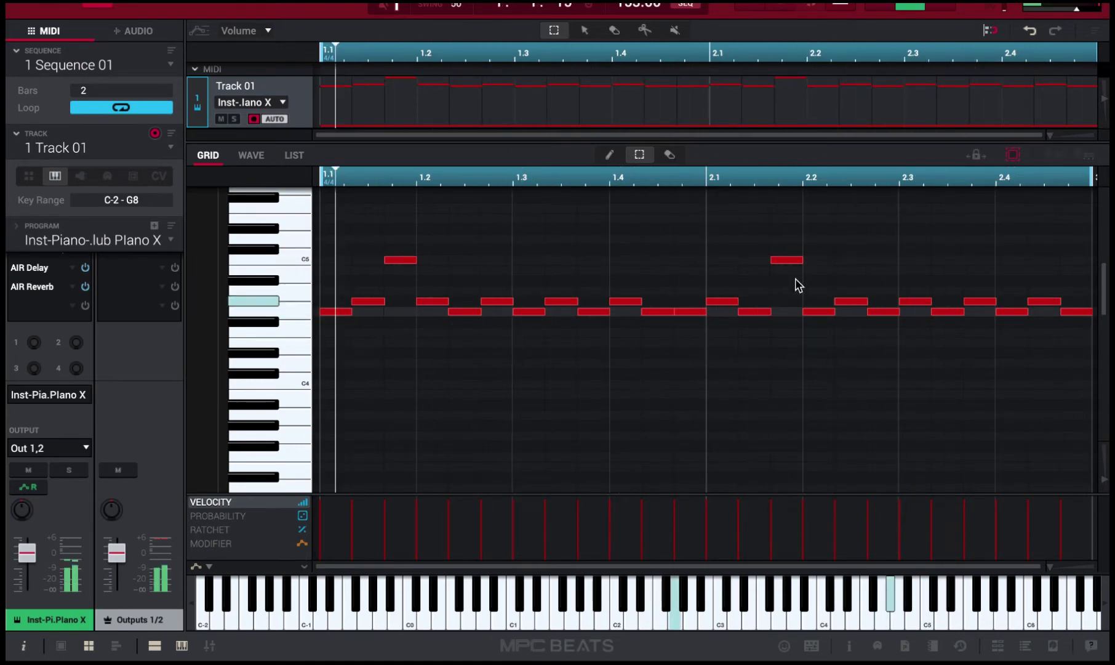
Copy the sustained G2 note one octave lower to G1 and play the loop.
scroll(757, 394, down, 4)
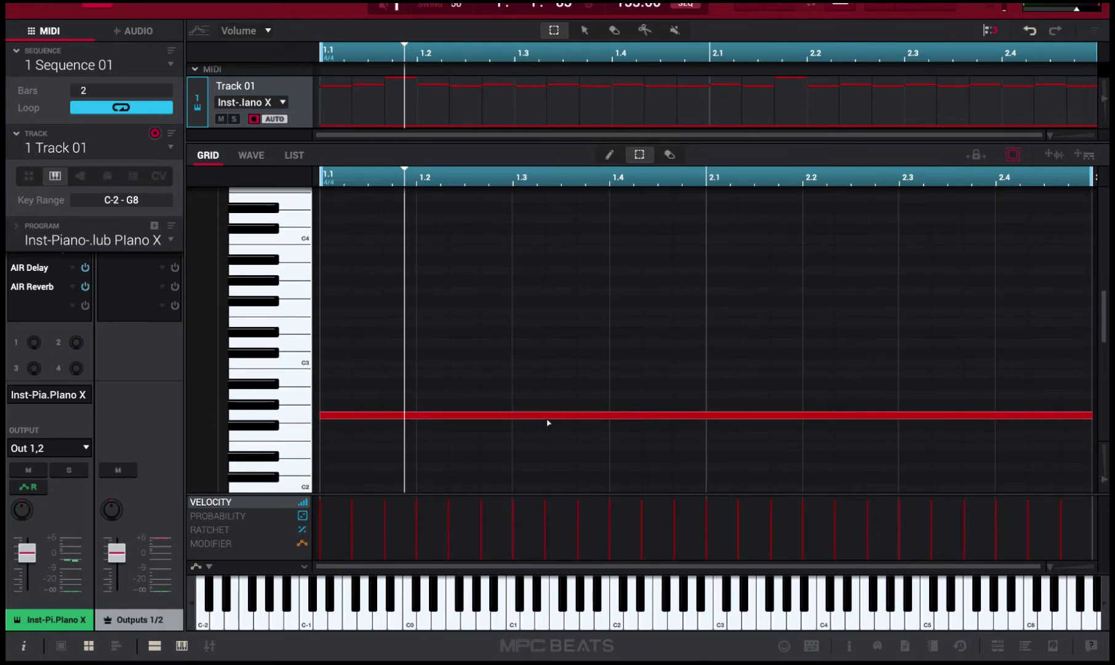
click(547, 418)
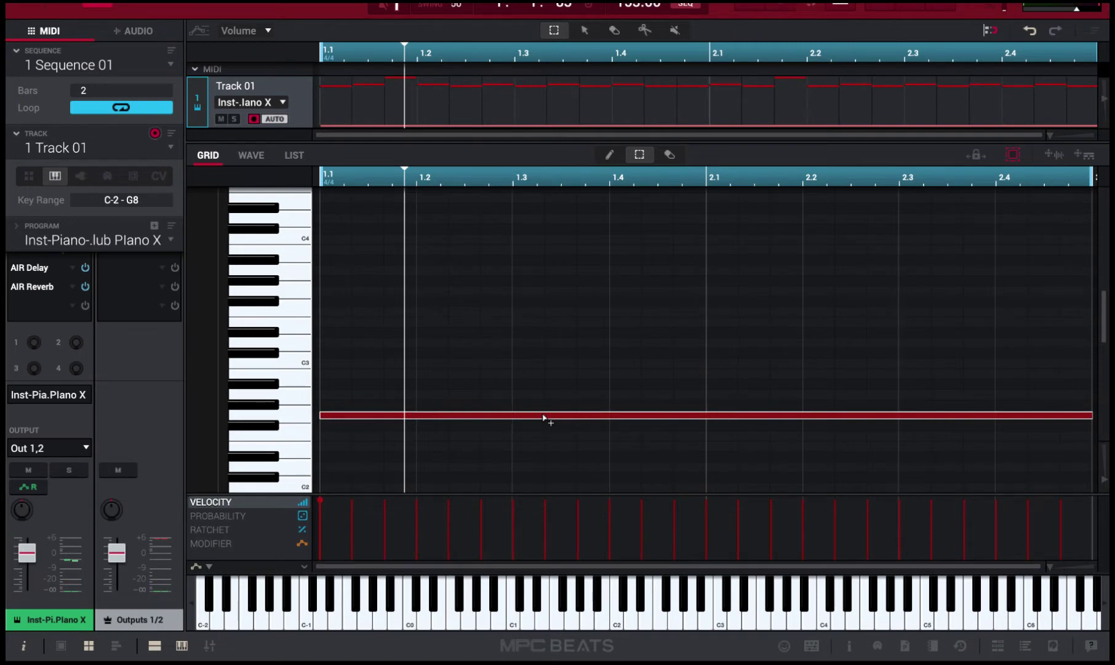
drag(543, 418, 544, 425)
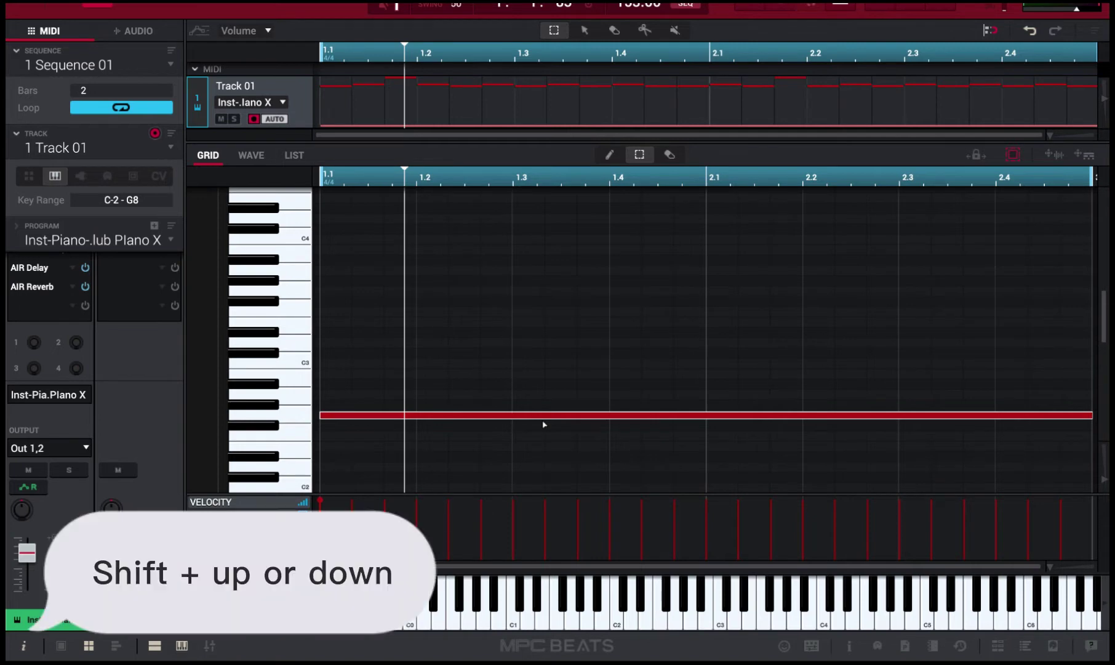
key(shift+Down)
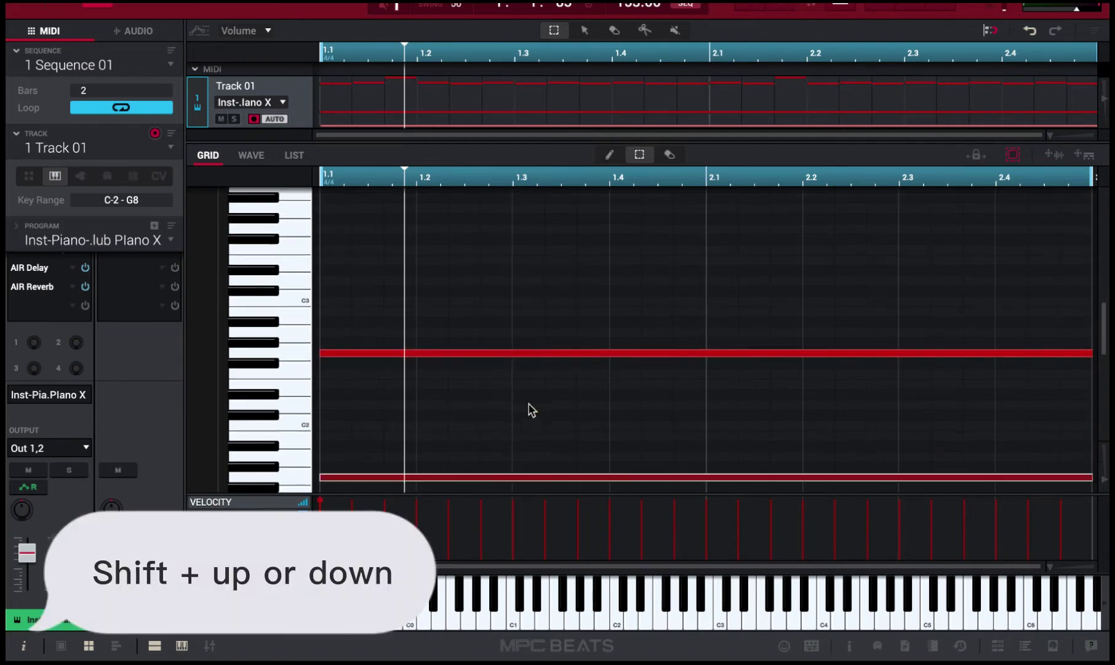
scroll(523, 403, down, 3)
key(space)
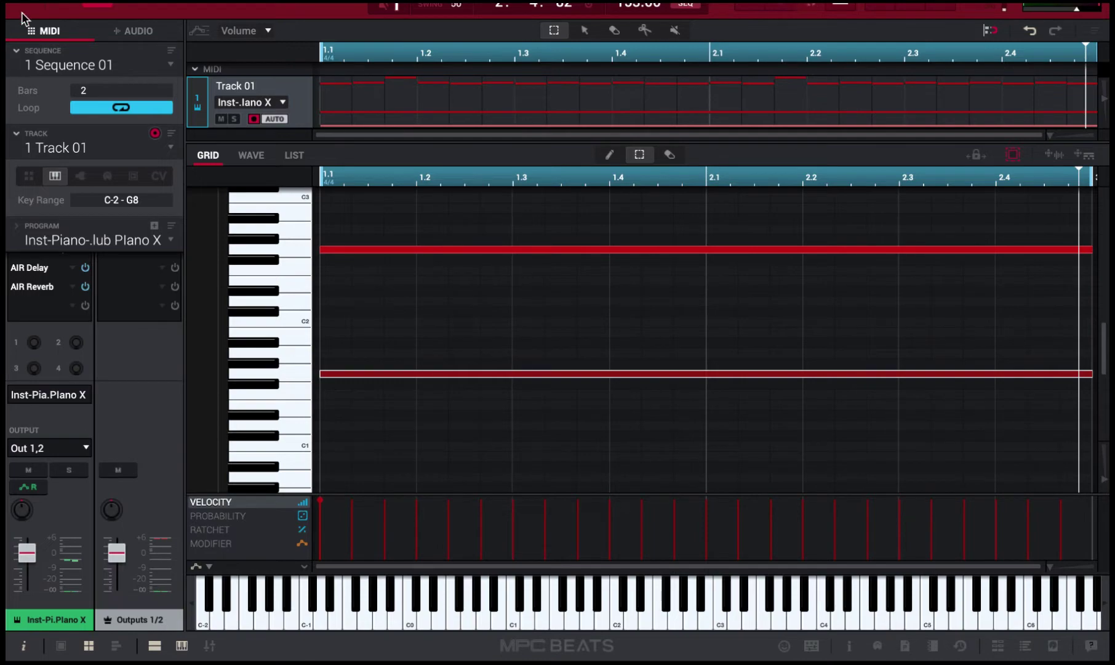
Double the sequence length to four bars and play the extended loop.
click(37, 8)
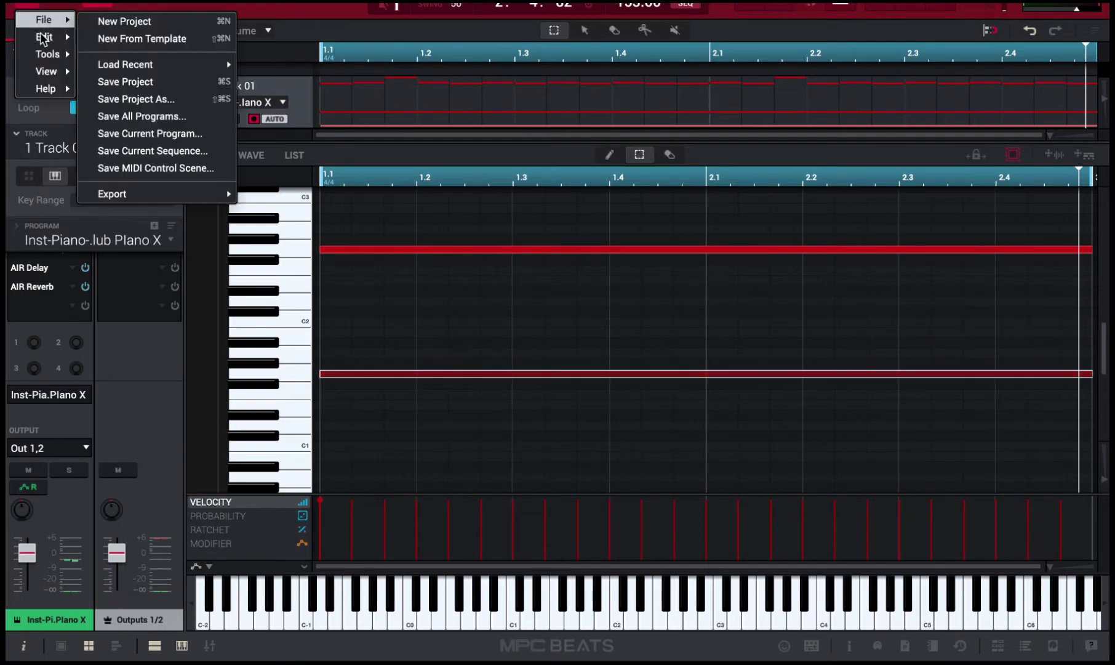
mouse_move(42, 38)
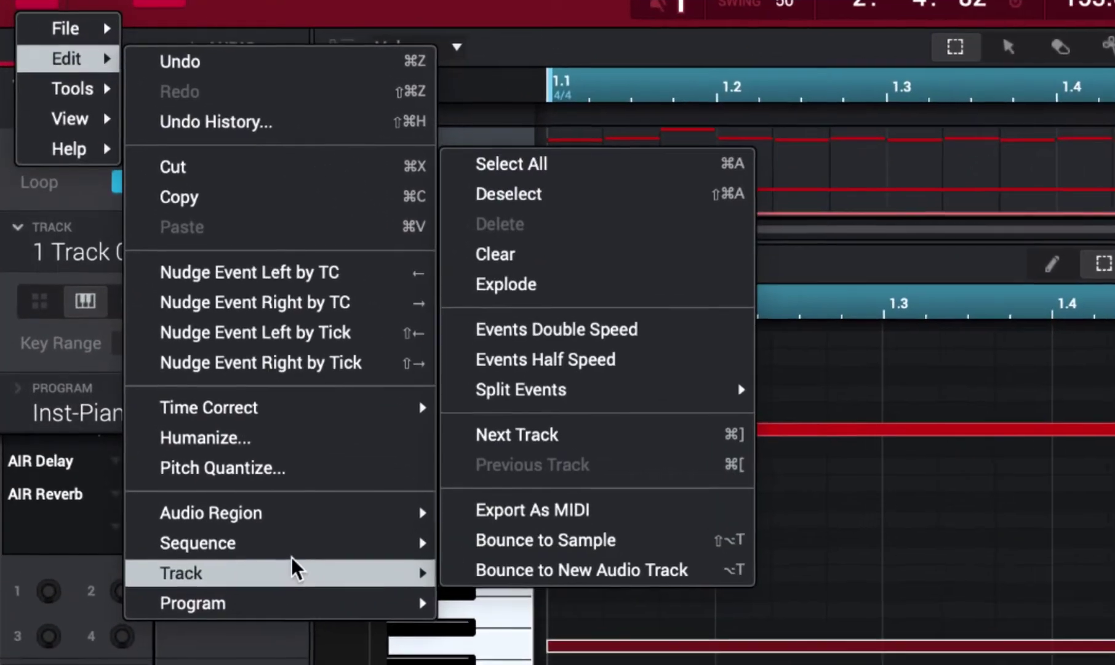
mouse_move(243, 459)
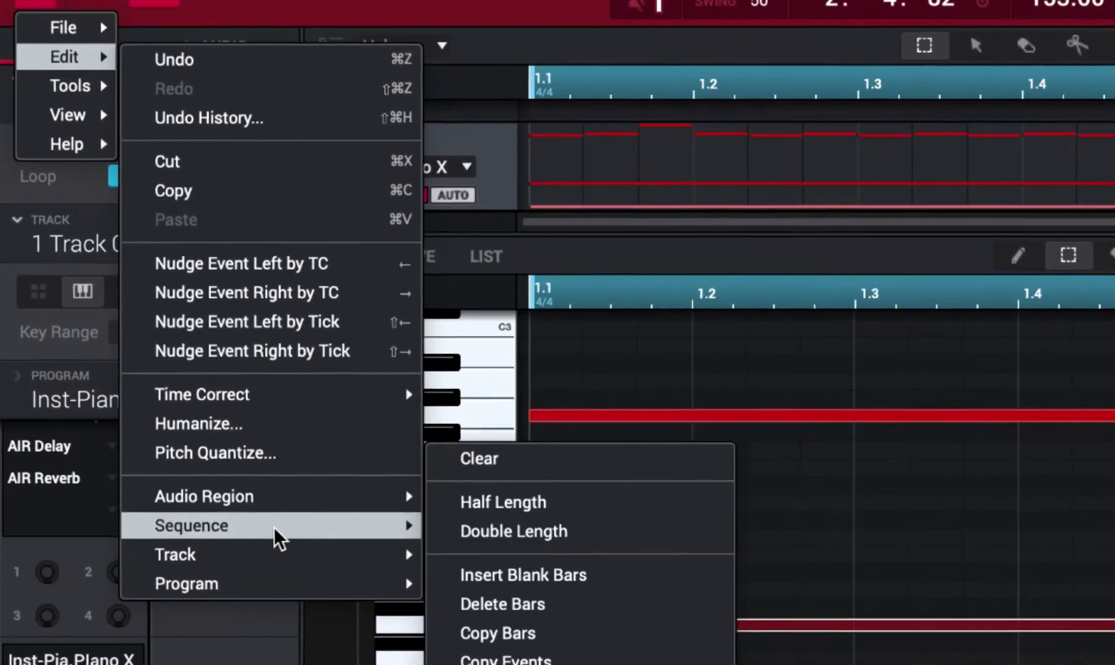
click(575, 491)
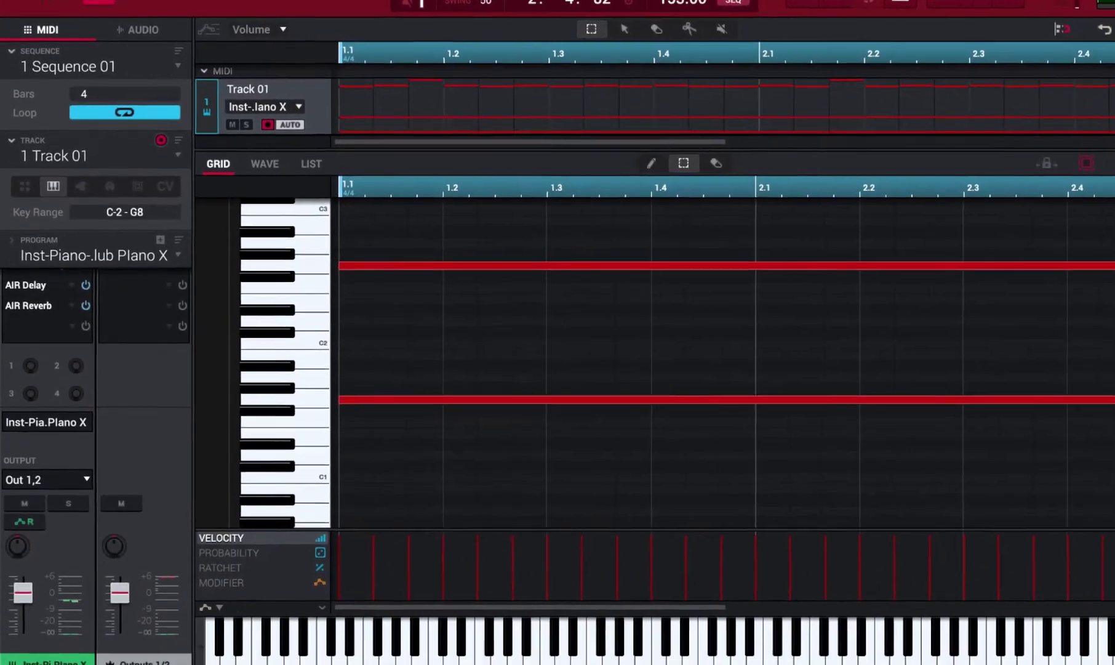
drag(1078, 571, 1023, 570)
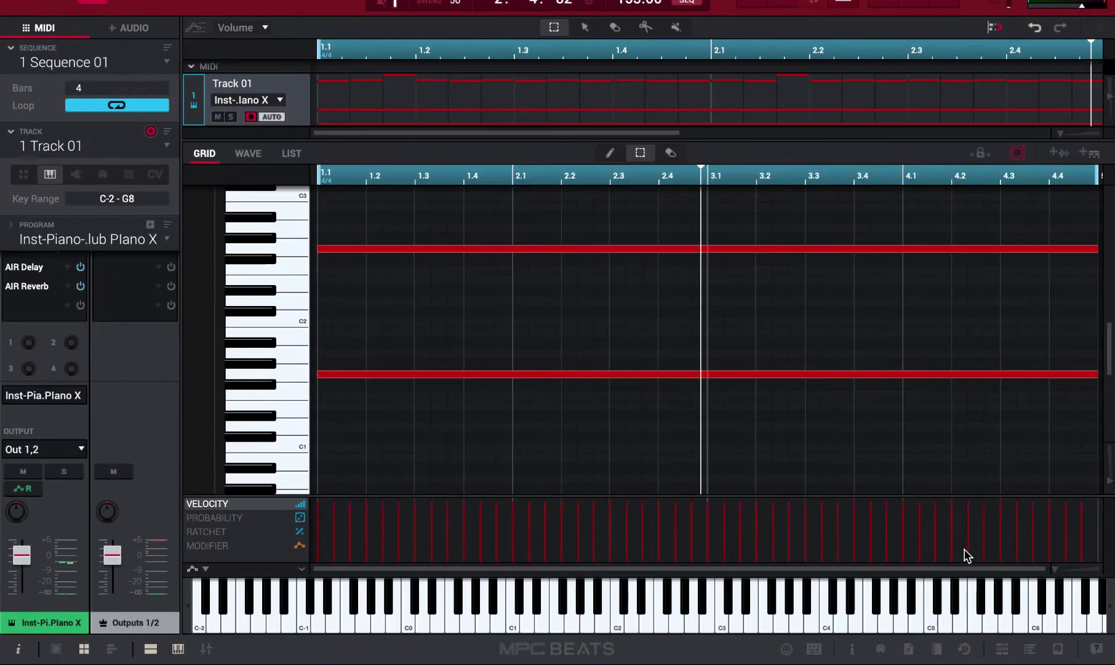
key(space)
scroll(985, 390, up, 3)
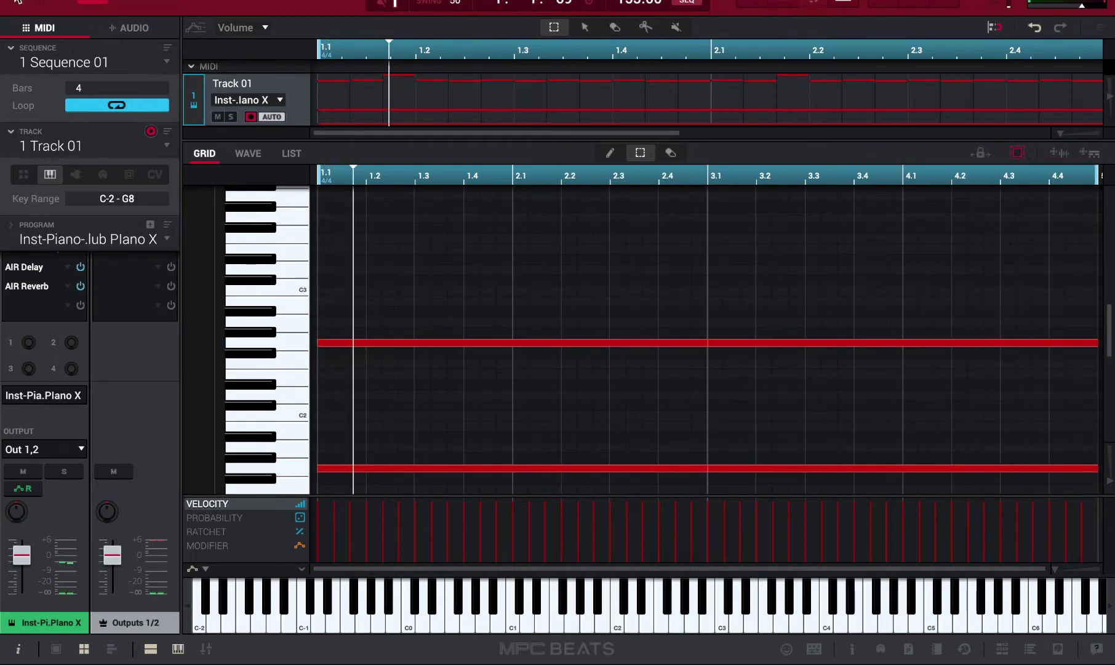
Double the sequence length again to eight bars and fit all eight bars in the grid.
click(17, 2)
mouse_move(28, 24)
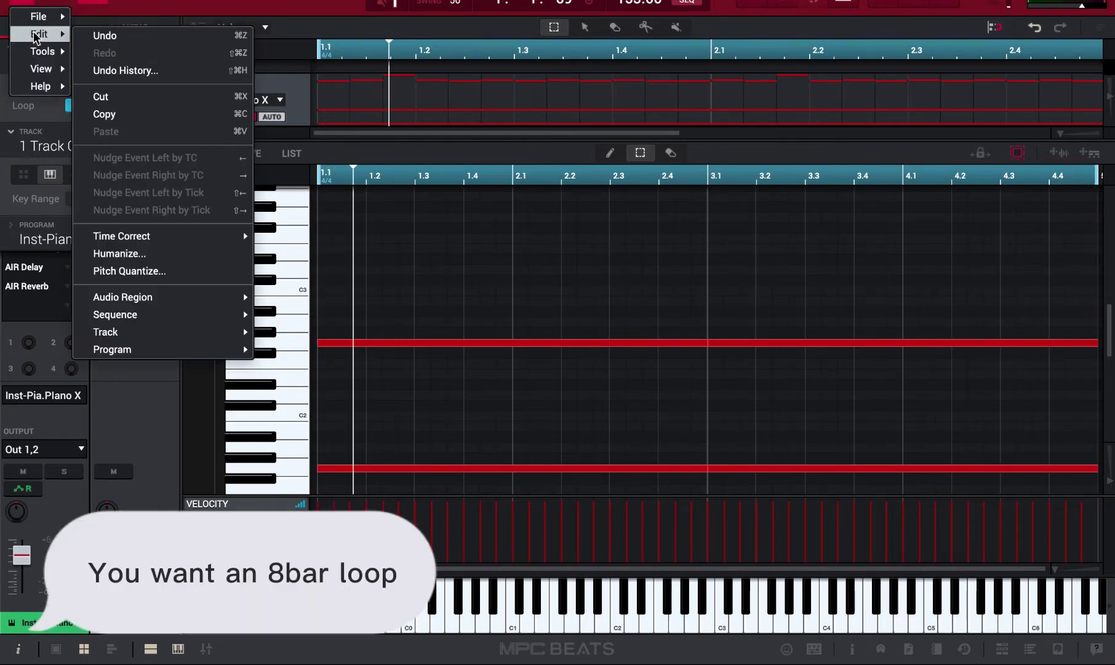
mouse_move(185, 318)
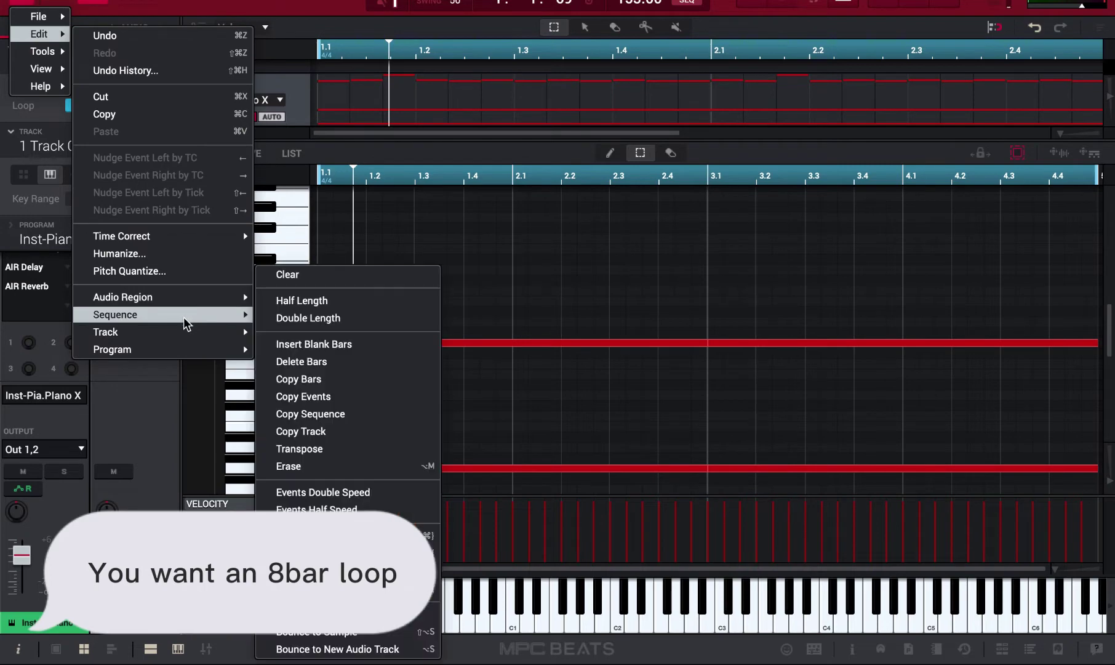
click(350, 320)
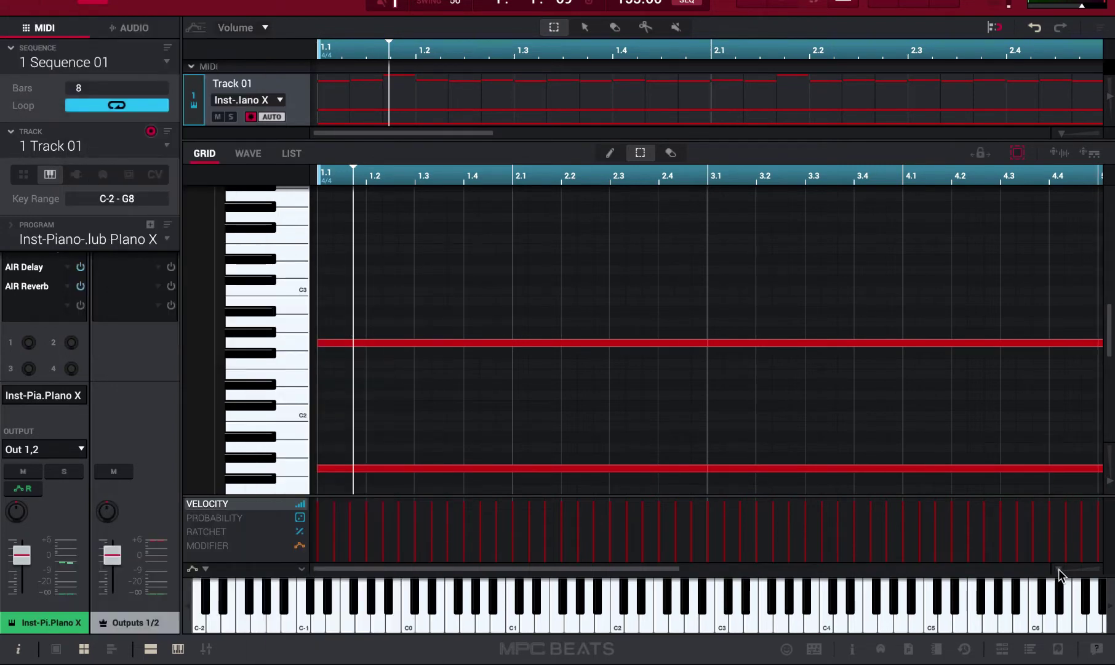
drag(1059, 569, 1055, 569)
scroll(827, 346, up, 6)
scroll(829, 347, down, 12)
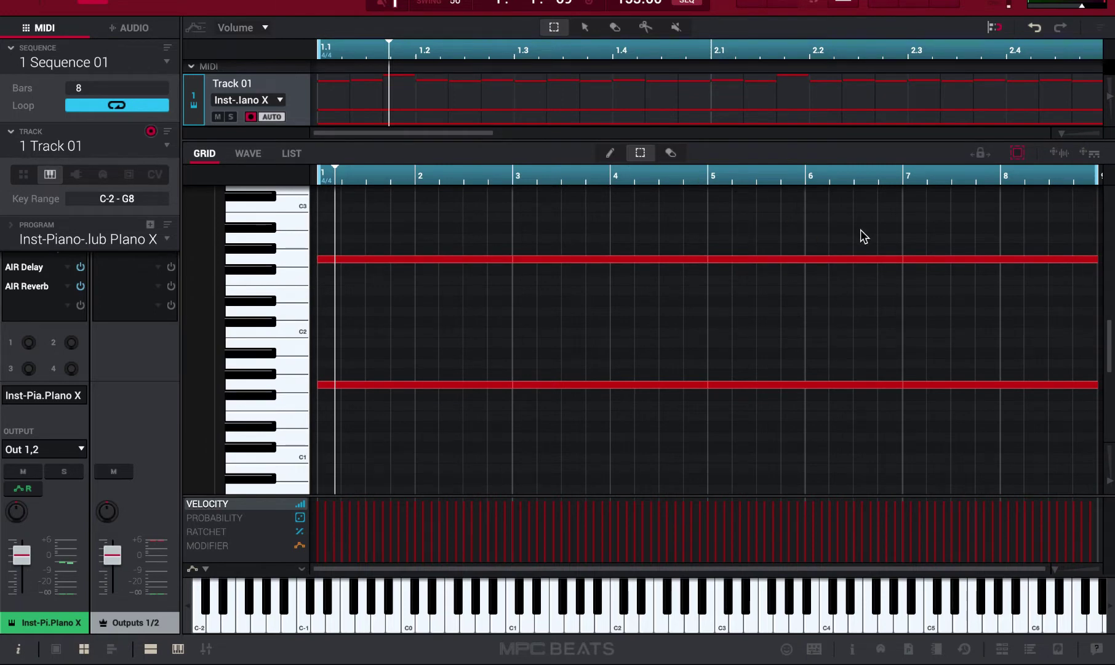
Lower both sustained bass notes in bars 5 to 8 by four semitones to D#2 and D#1, and start playback.
drag(718, 222, 1102, 400)
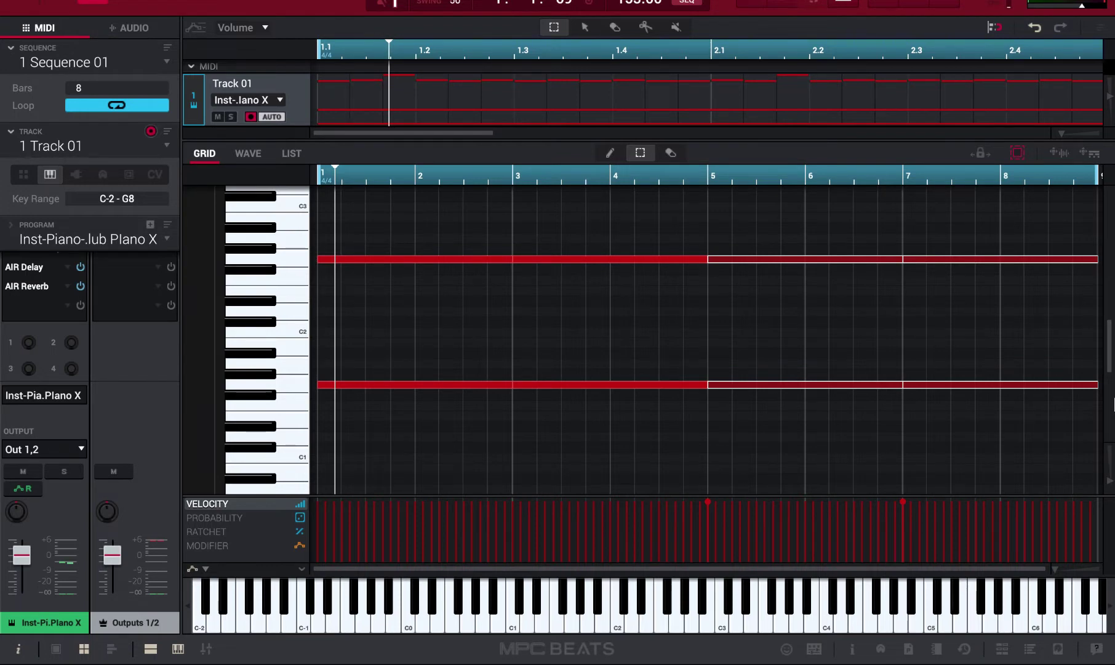
key(Down)
key(Down)
key(Down)
key(Down)
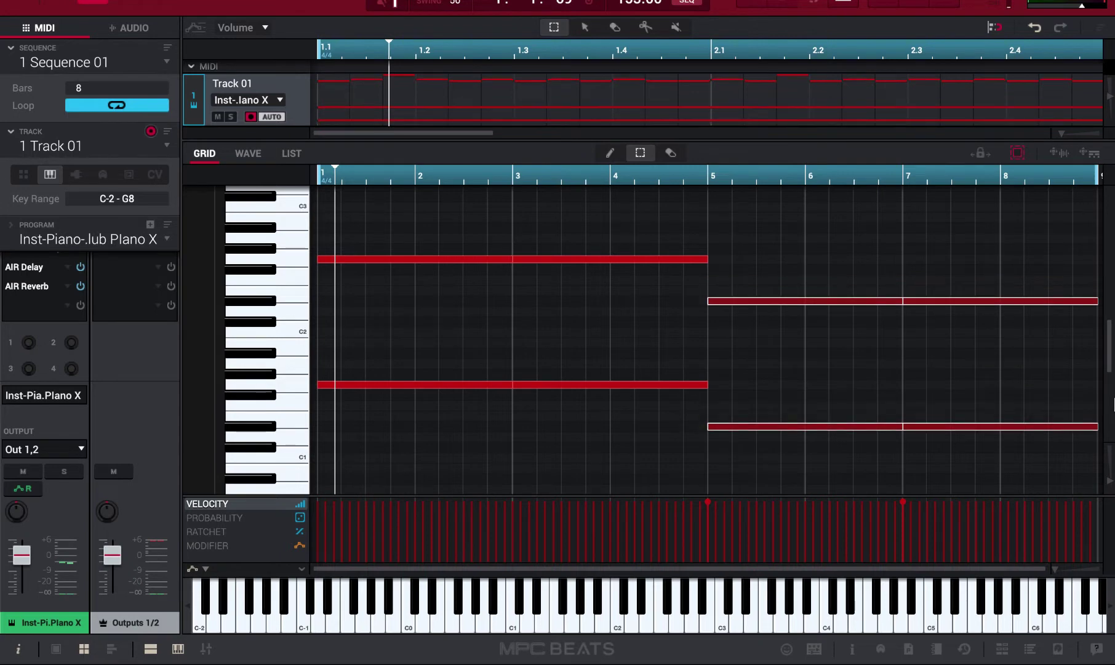
key(space)
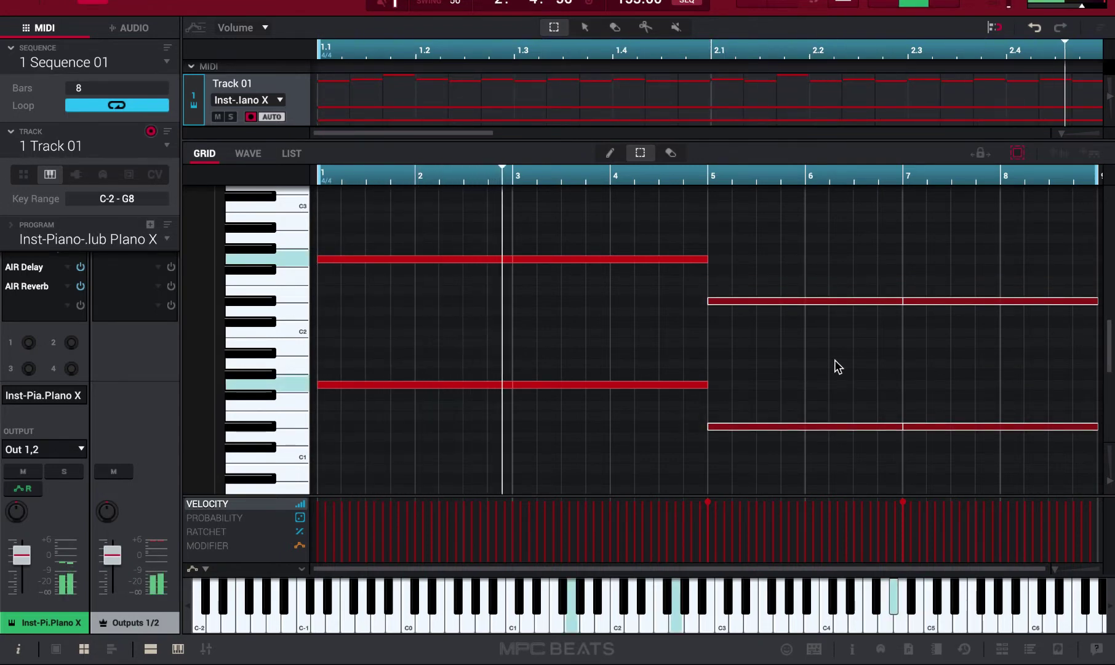
Lower the velocity of all notes in the sequence to 79.
scroll(834, 357, up, 3)
scroll(832, 352, down, 5)
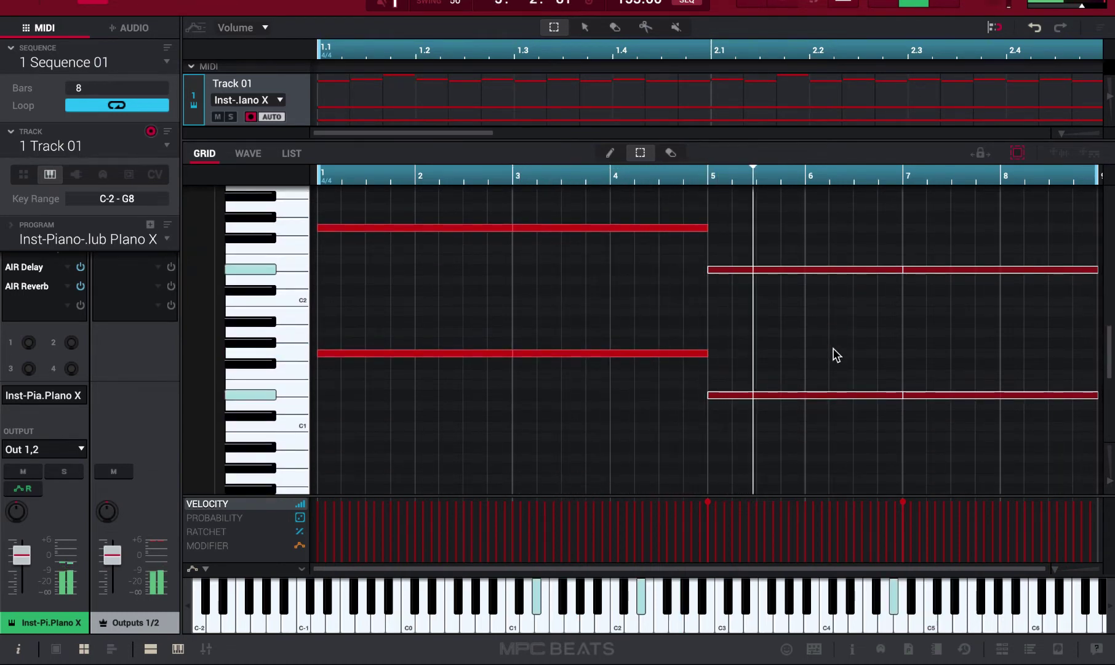
scroll(772, 332, up, 4)
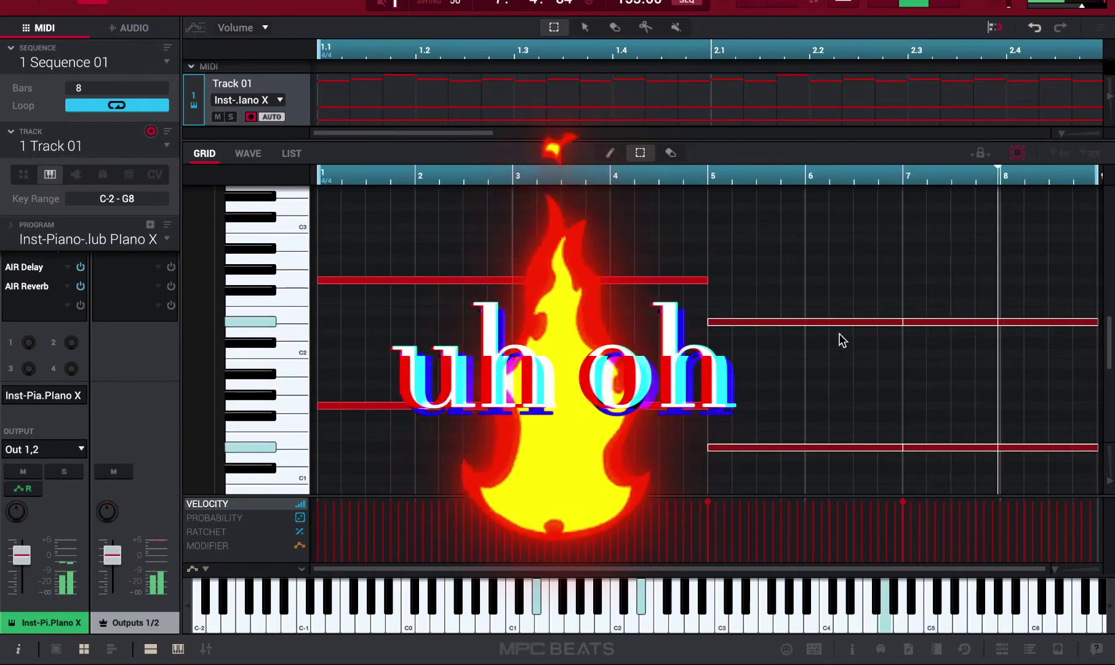
scroll(772, 327, up, 8)
scroll(842, 335, up, 8)
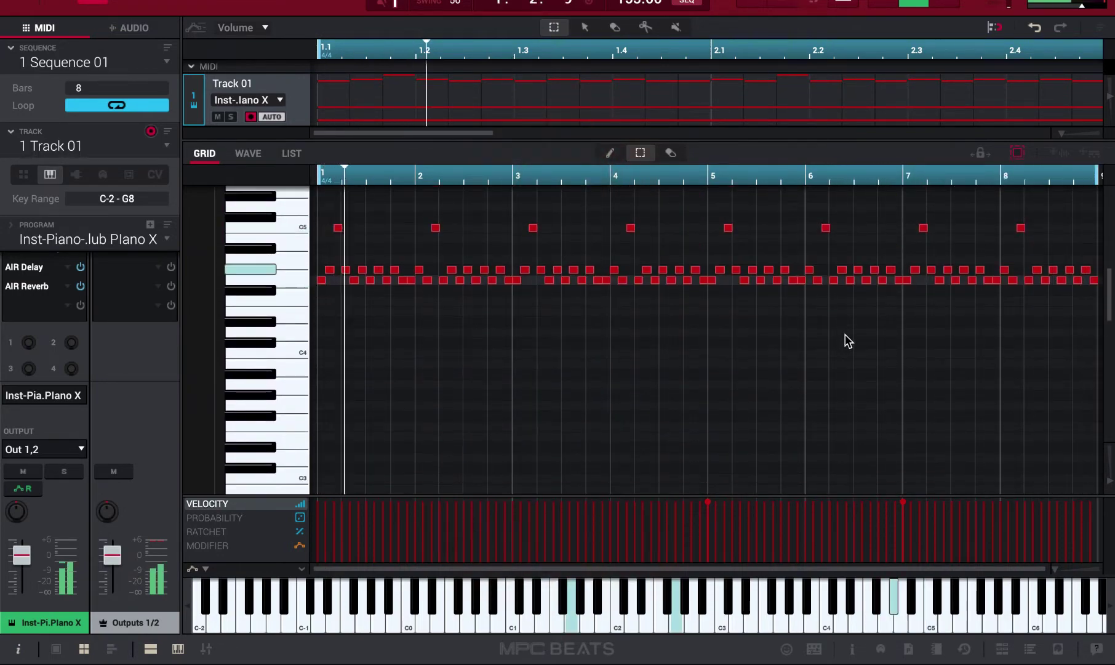
scroll(661, 318, down, 3)
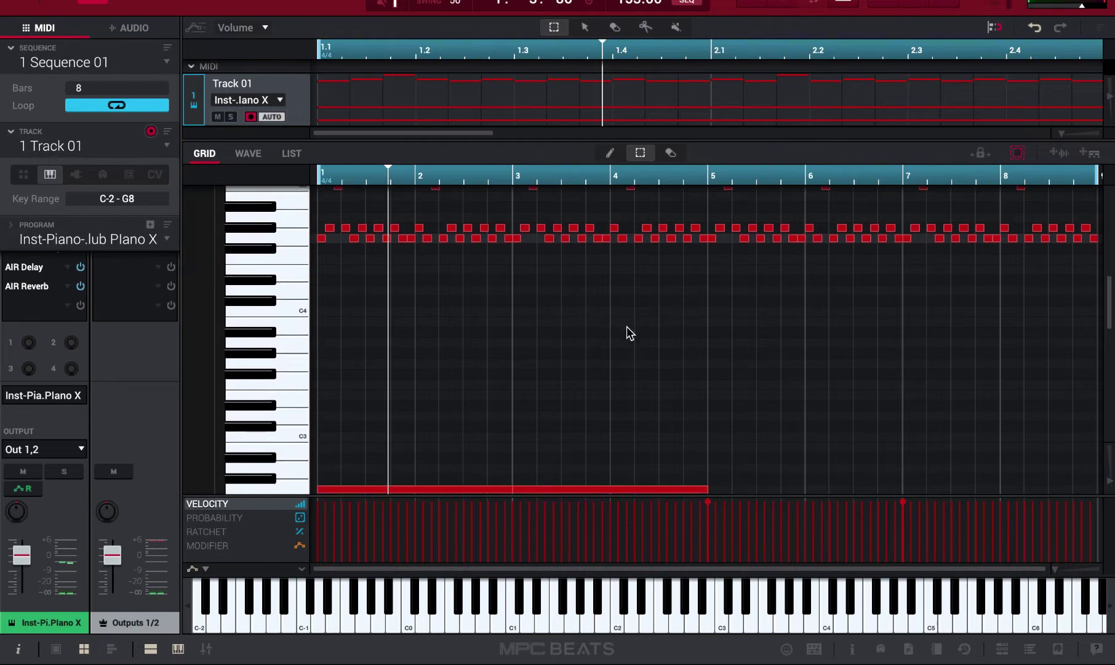
key(ctrl+a)
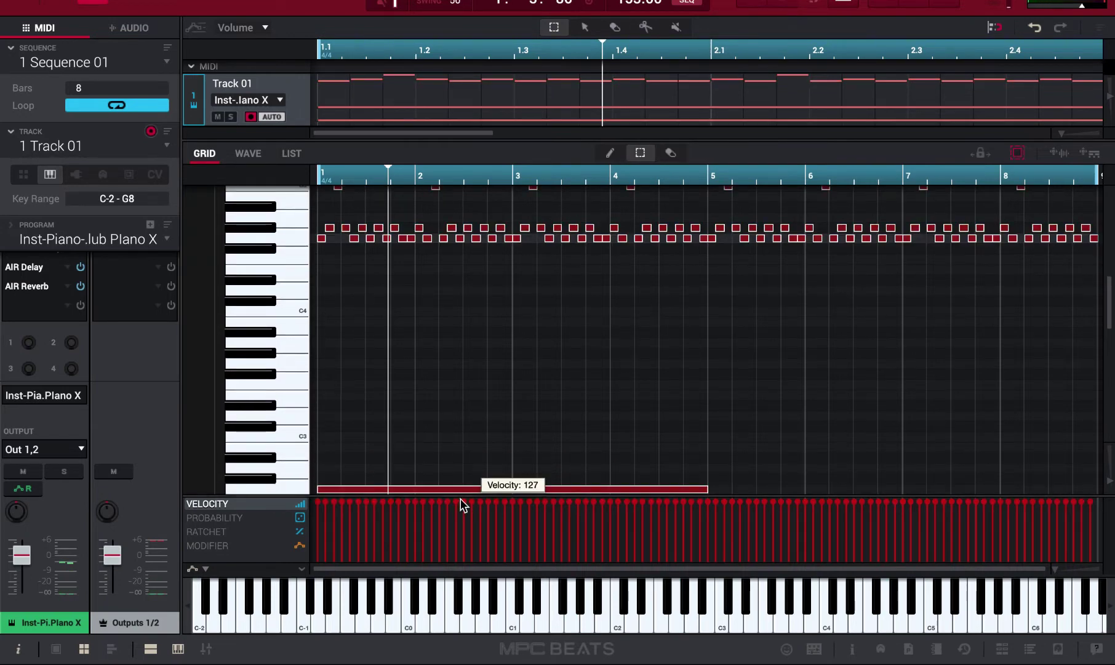
drag(448, 505, 448, 521)
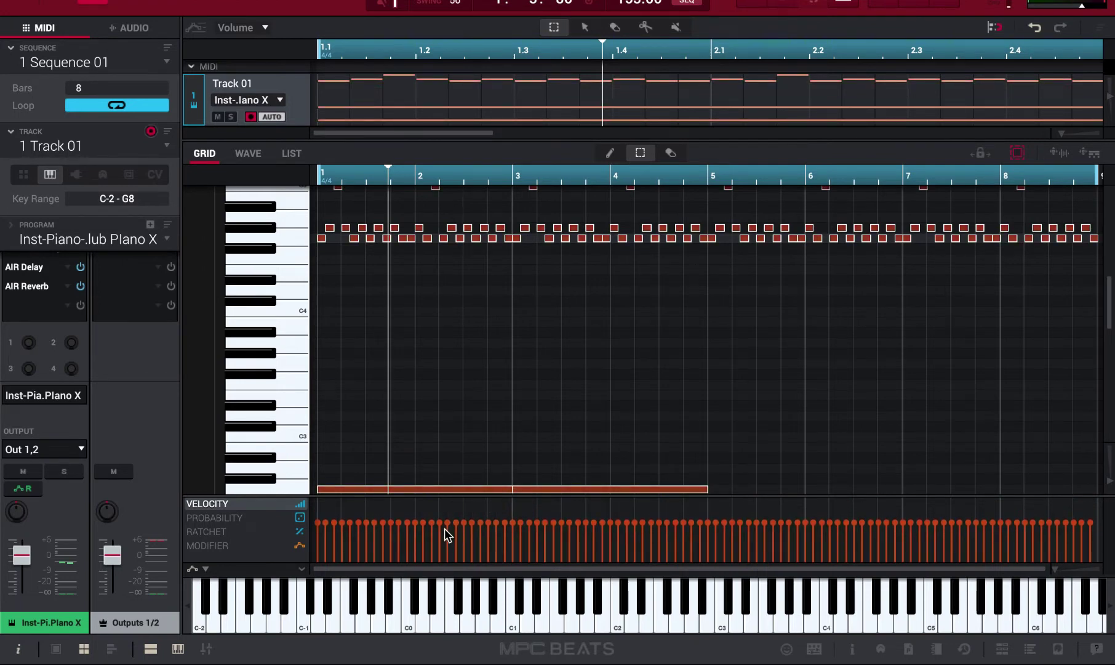
Play the eight-bar loop and examine the bass and melody notes across the grid.
key(space)
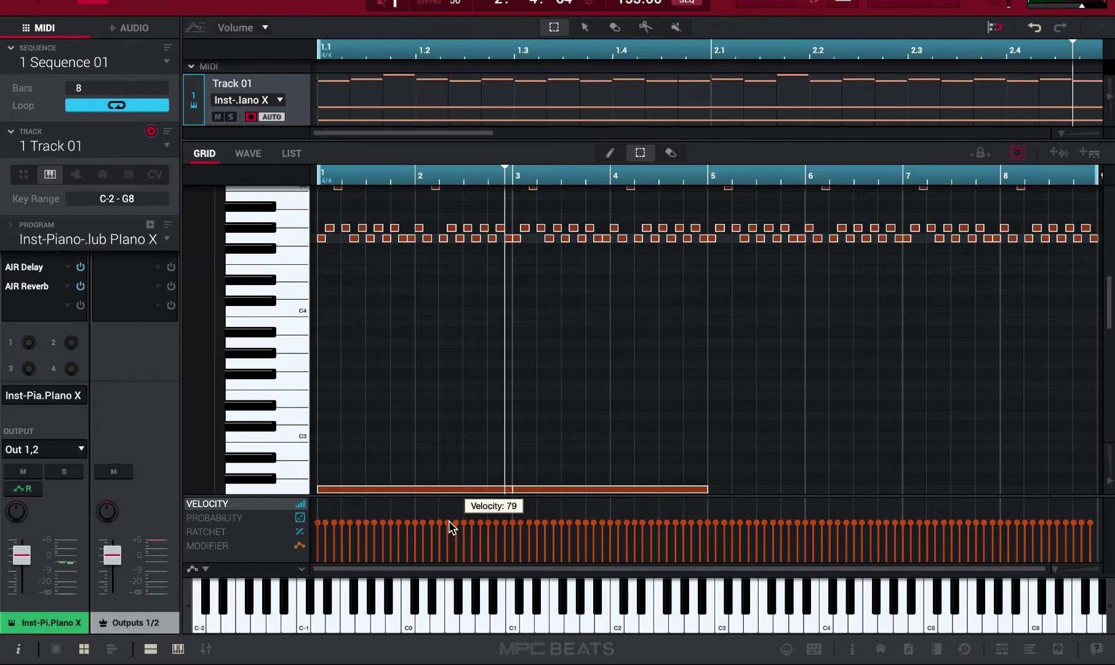
scroll(538, 344, down, 2)
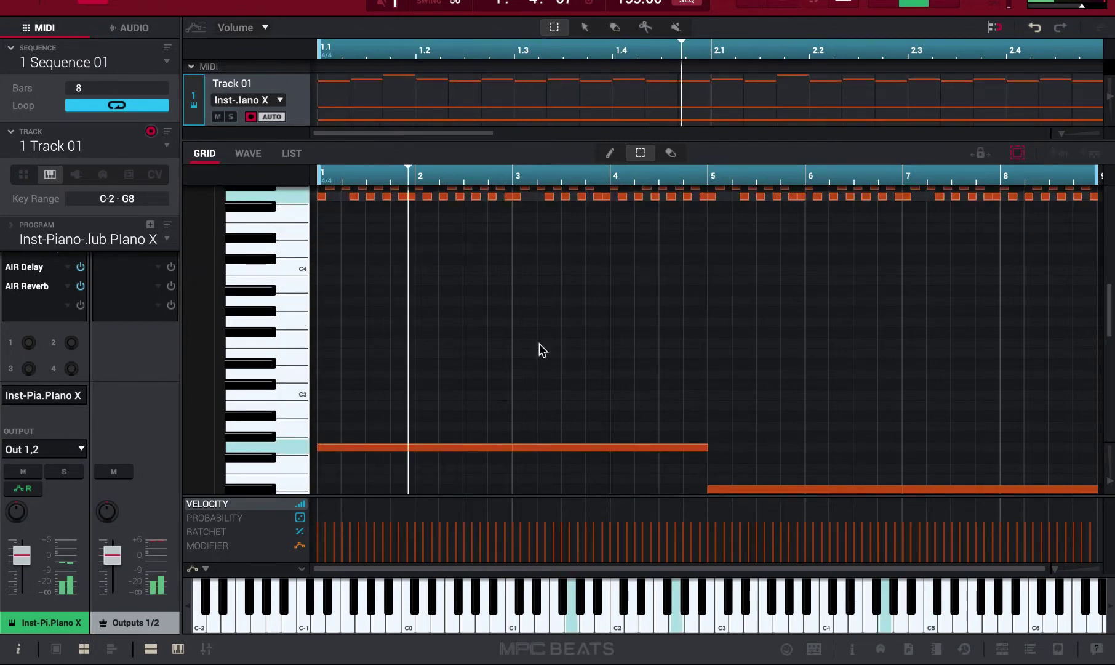
scroll(538, 345, up, 4)
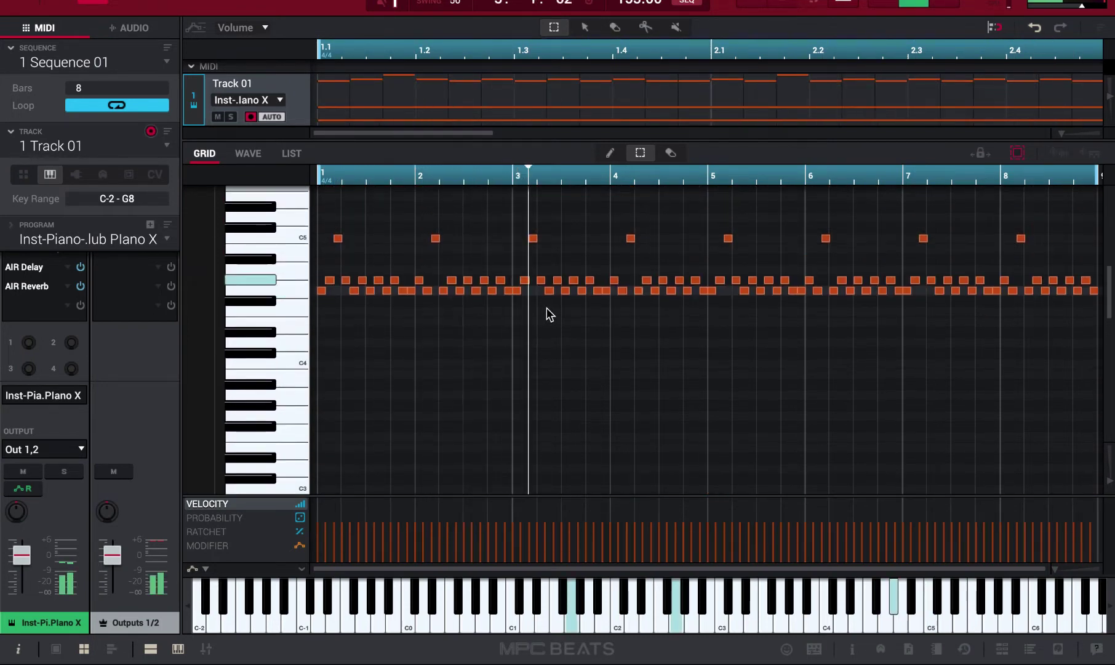
scroll(546, 307, down, 6)
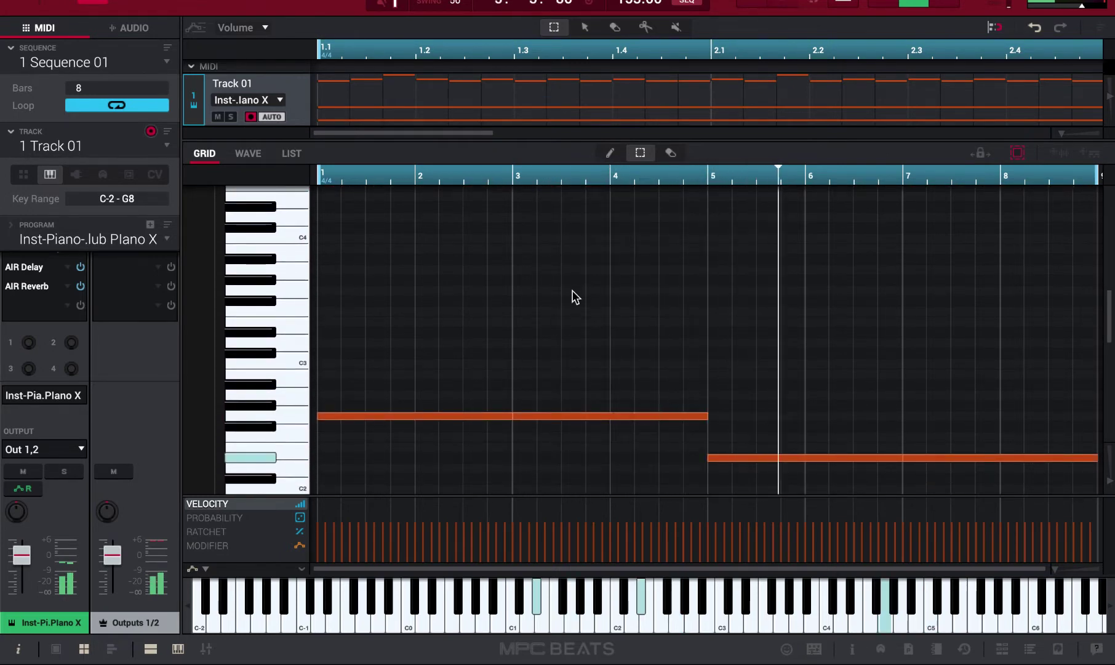
scroll(580, 325, up, 4)
scroll(741, 240, down, 2)
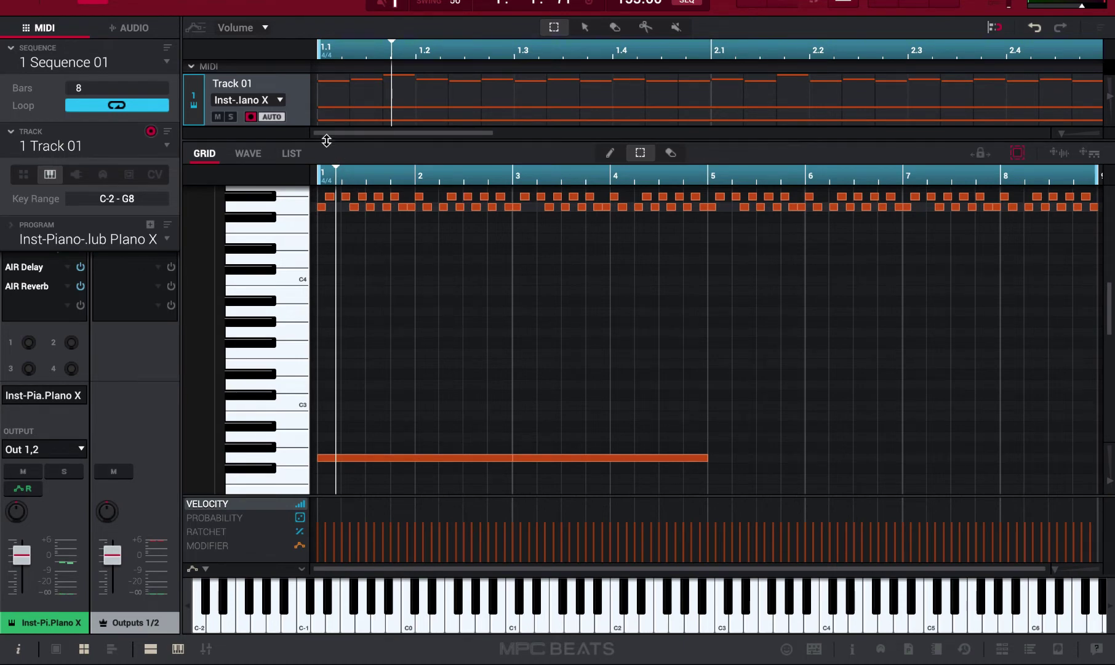
scroll(405, 321, down, 1)
scroll(637, 218, up, 7)
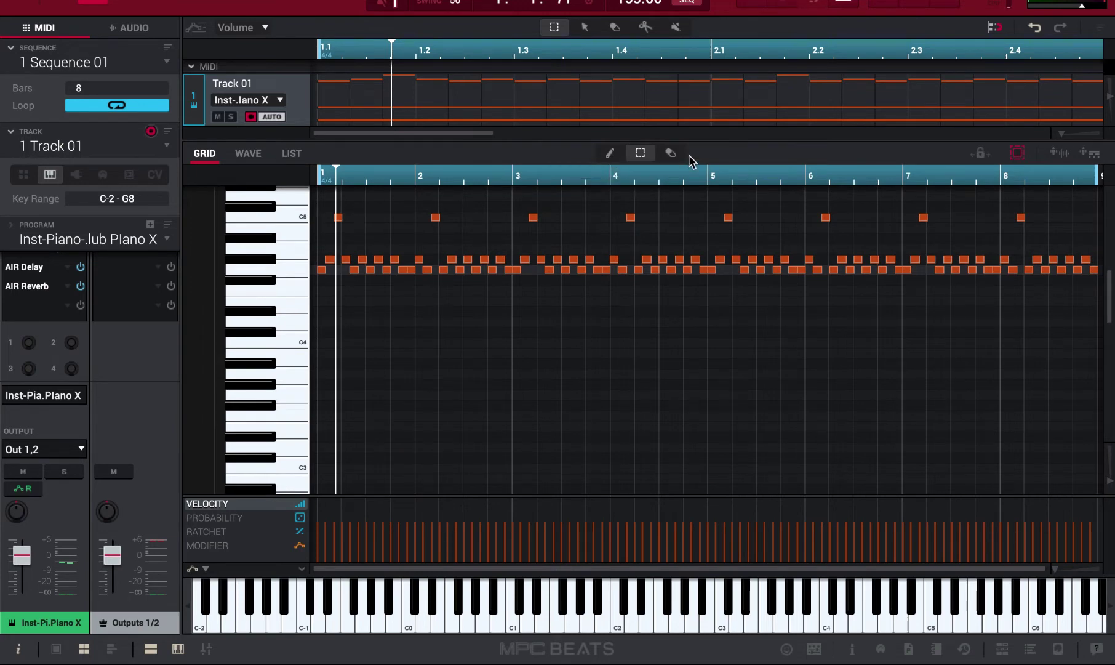
scroll(430, 296, up, 2)
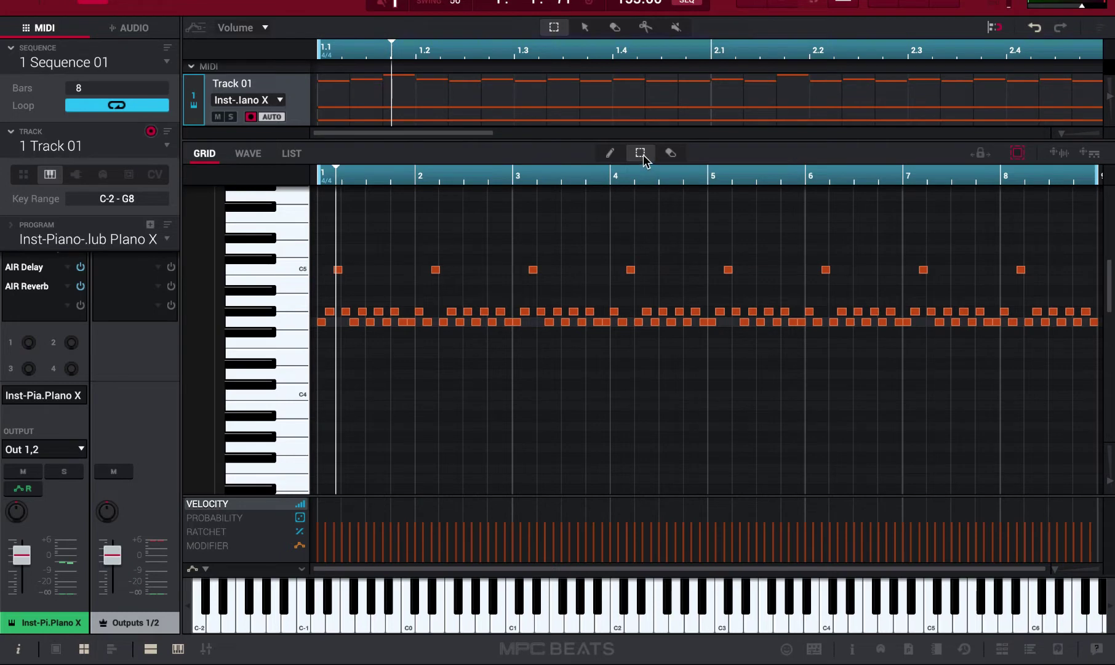
scroll(406, 357, down, 4)
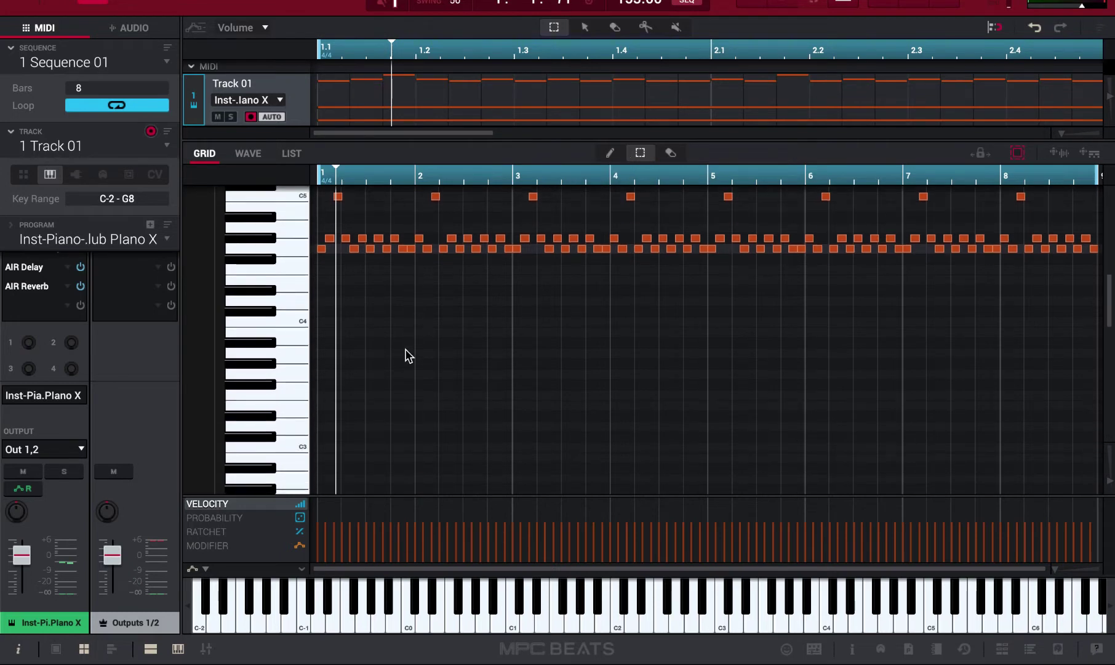
Raise the whole alternating melody, including its C5 accents, by one octave and play the loop.
scroll(292, 361, up, 4)
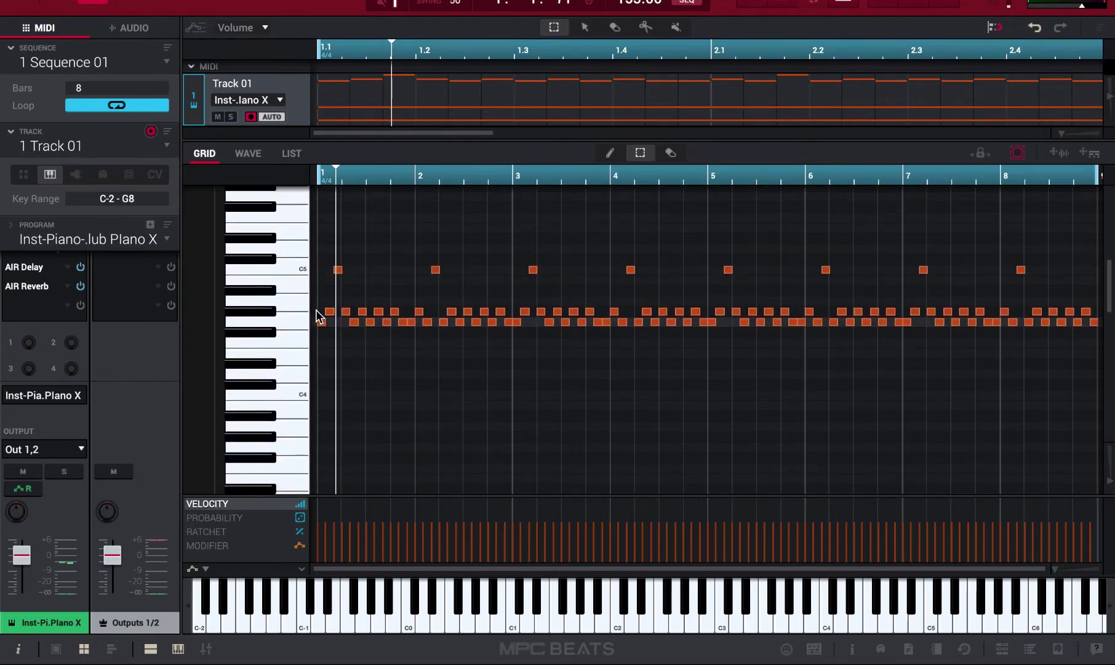
drag(326, 240, 1106, 364)
click(318, 249)
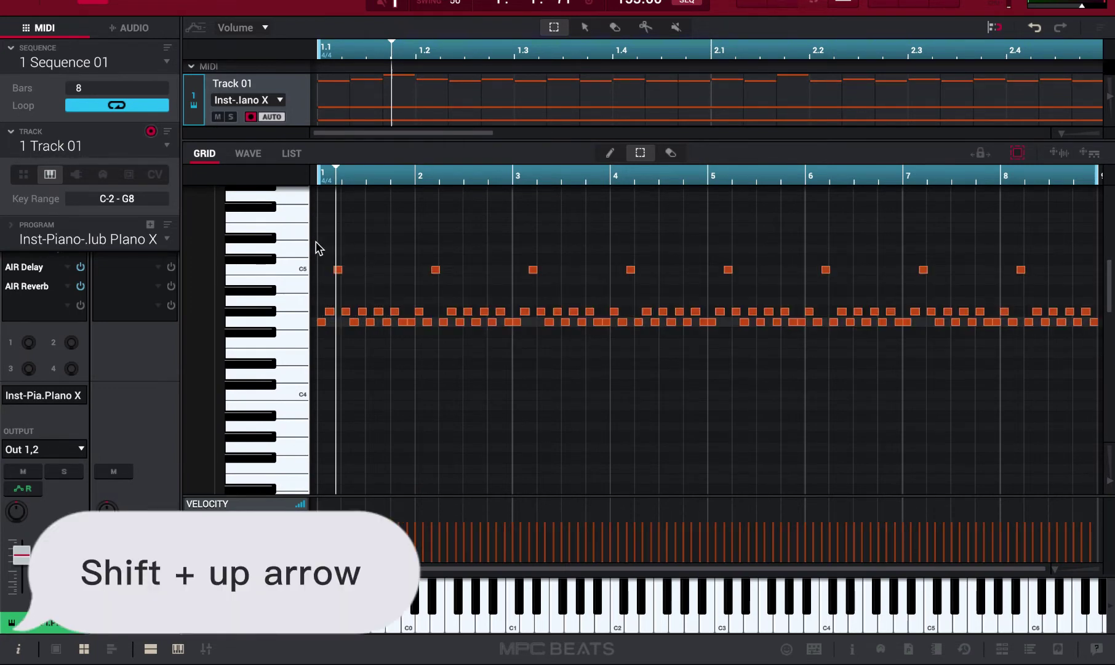
drag(317, 238, 1112, 361)
key(shift+Up)
key(space)
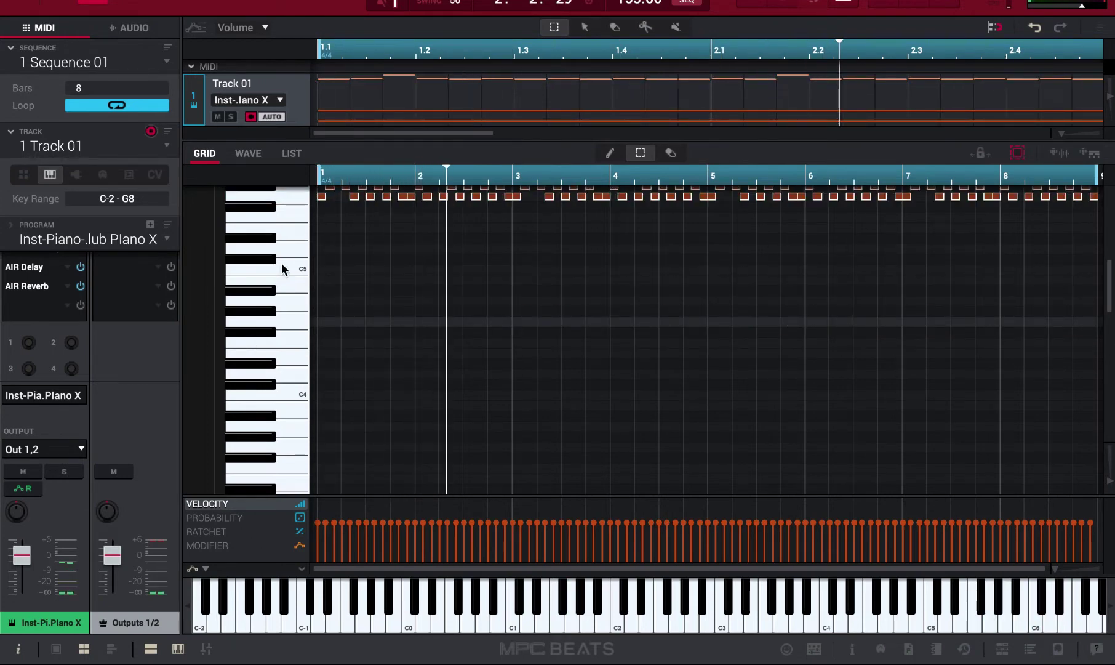
scroll(305, 317, up, 1)
scroll(302, 335, down, 2)
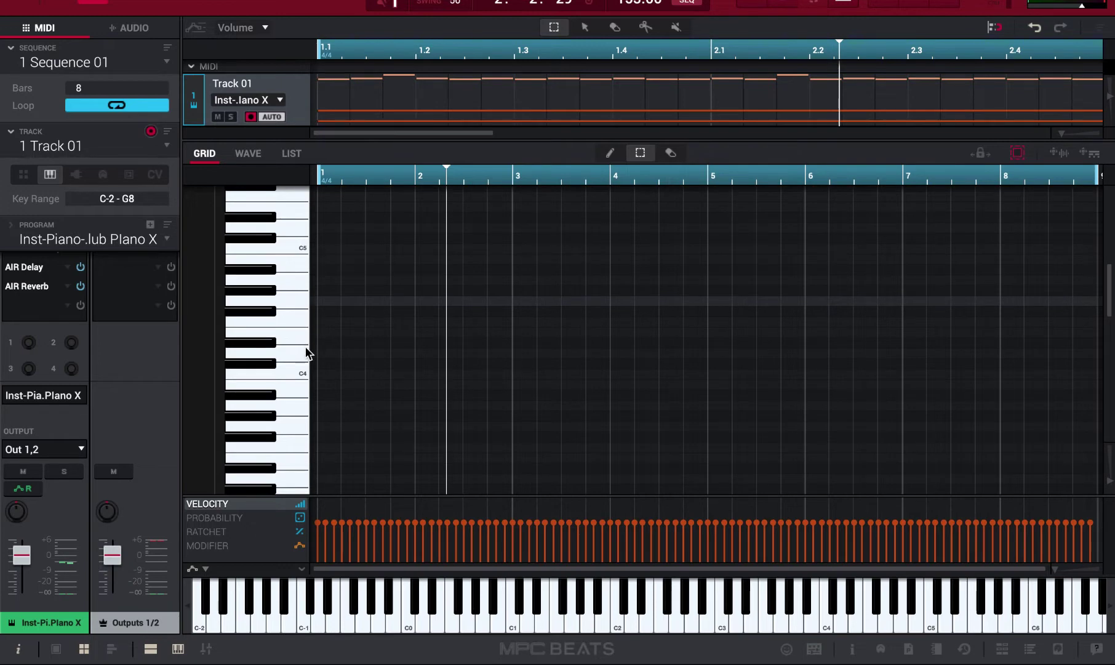
scroll(292, 286, up, 2)
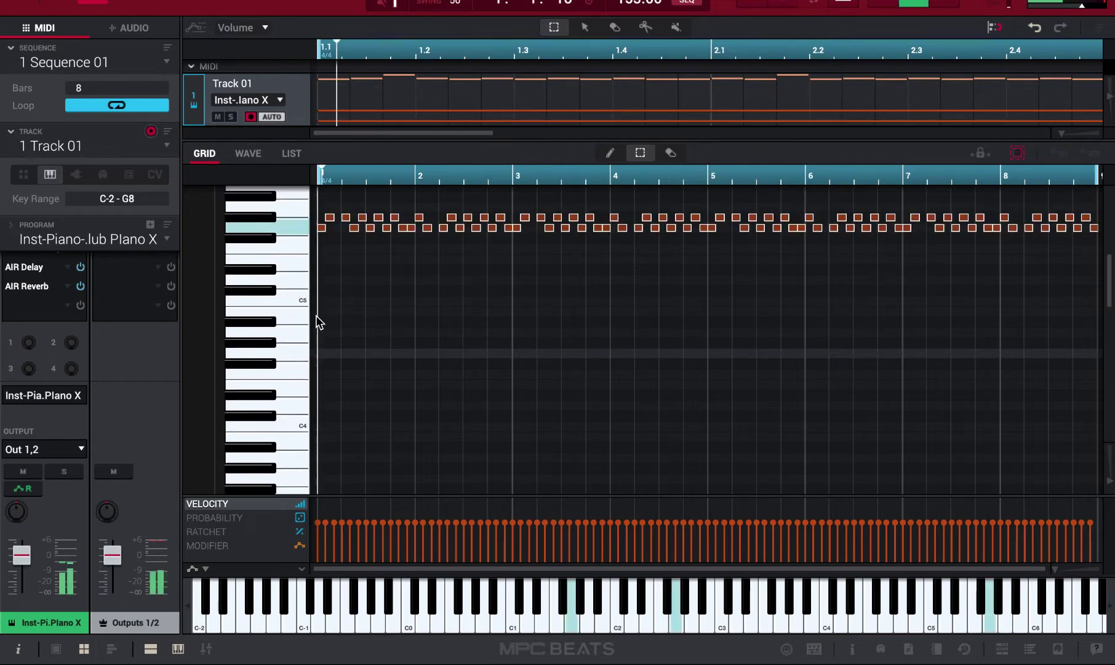
Draw two sustained G4 notes, from beat 4 of bar 1 and from bar 3, plus a short G#4 leading into bar 3.
scroll(375, 256, up, 1)
key(b)
mouse_move(391, 374)
mouse_down()
mouse_move(513, 374)
mouse_move(490, 354)
mouse_move(610, 353)
mouse_move(554, 363)
mouse_up()
drag(618, 363, 520, 363)
alt+drag(489, 374, 553, 376)
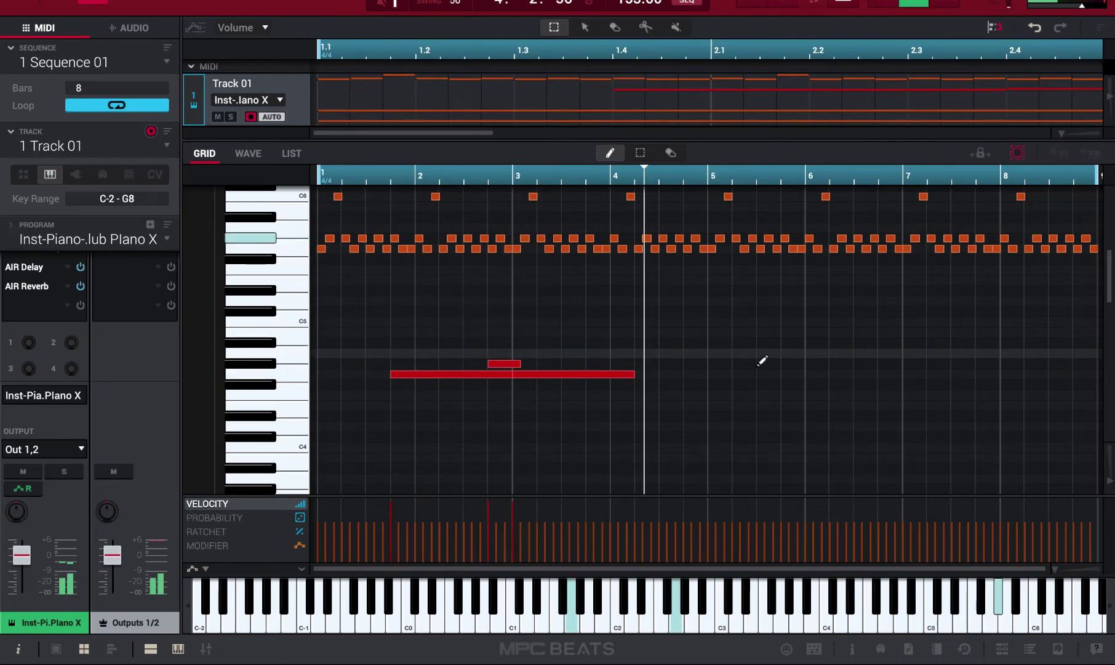
Copy the two sustained G4 notes and the short G#4 to start at bar 5, and resume playback.
key(space)
key(b)
drag(347, 324, 621, 415)
alt+drag(517, 374, 835, 376)
key(space)
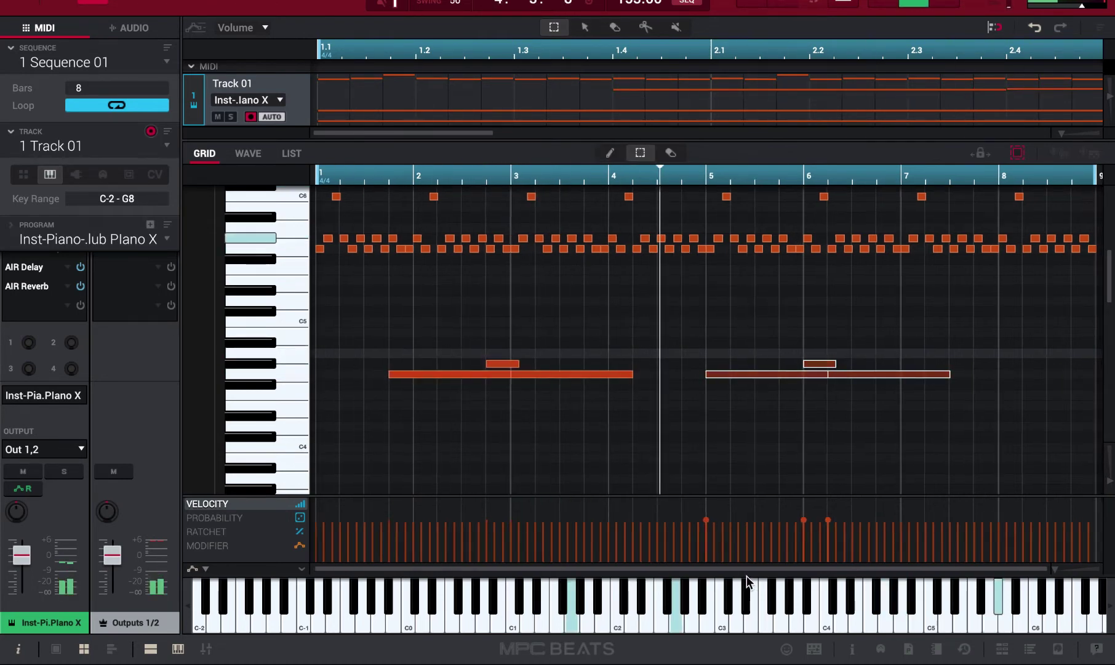
Lower the copied notes four semitones to D#4 and E4, and move the second D#4 note to the start of bar 7.
key(Down)
key(Down)
key(Down)
key(Down)
click(808, 406)
drag(861, 416, 935, 416)
Move the short E4 note to the end of bar 8 as an F4 lasting from beat 3 to the loop end.
drag(808, 405, 1081, 406)
drag(850, 567, 914, 568)
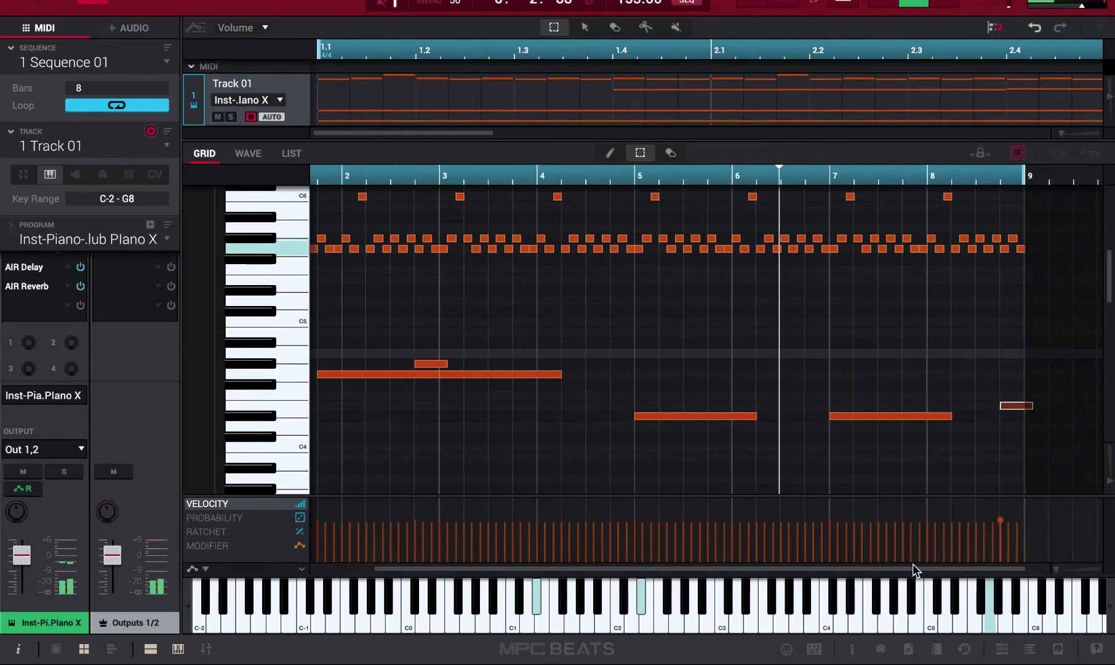
drag(1007, 406, 1088, 387)
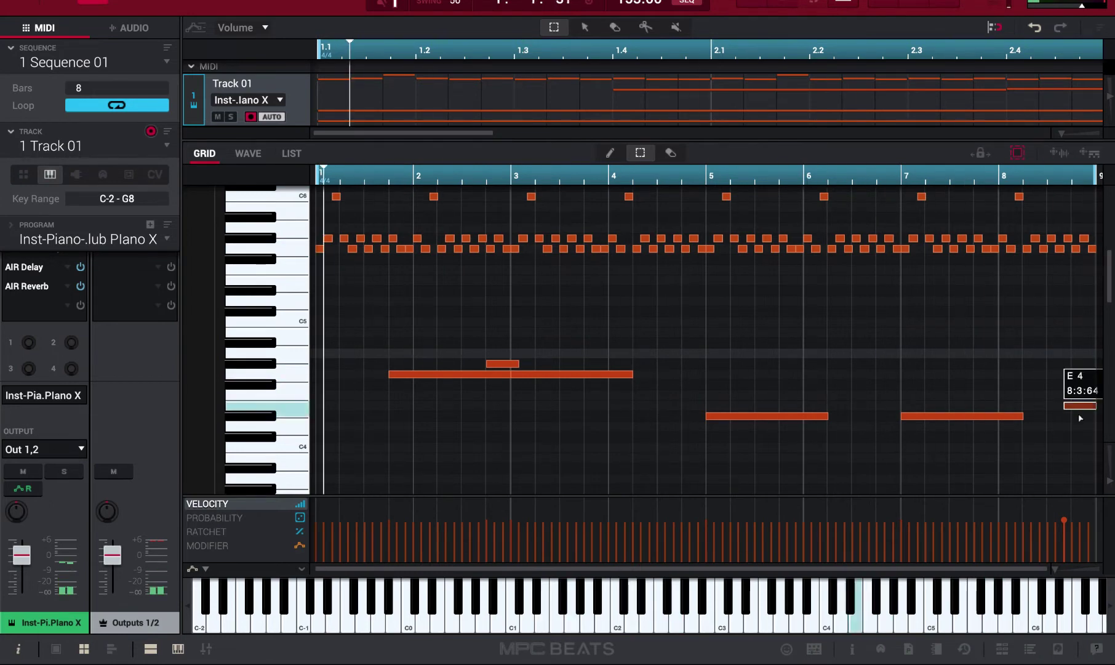
mouse_move(1088, 387)
mouse_down()
mouse_move(1071, 402)
mouse_move(1100, 408)
mouse_up()
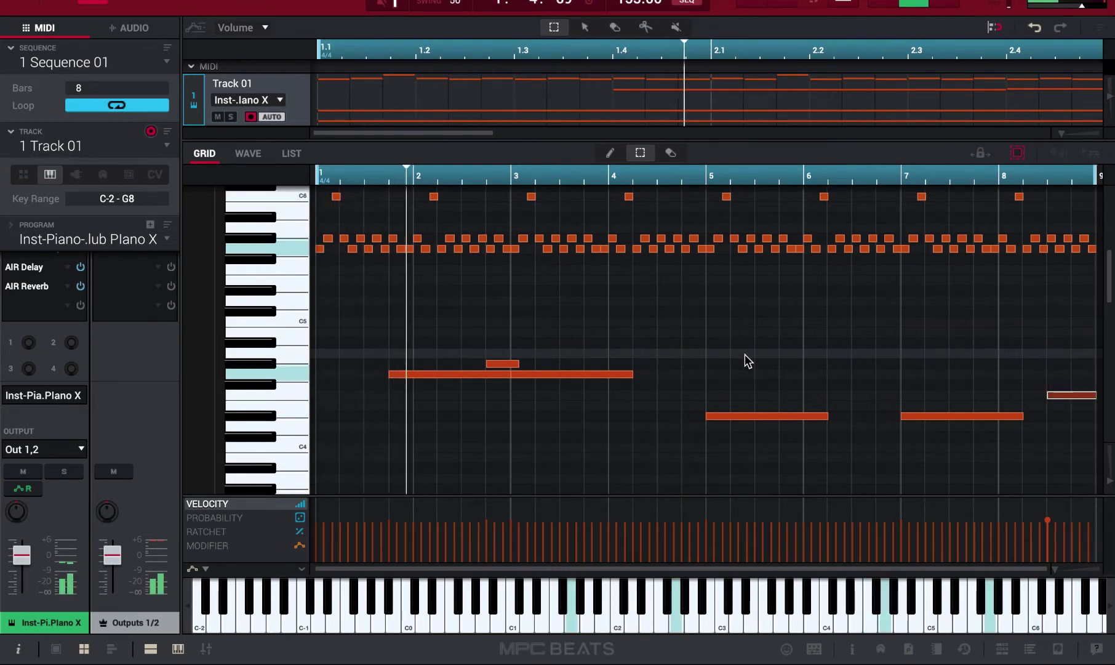
scroll(746, 359, down, 2)
key(XF86AudioRaiseVolume)
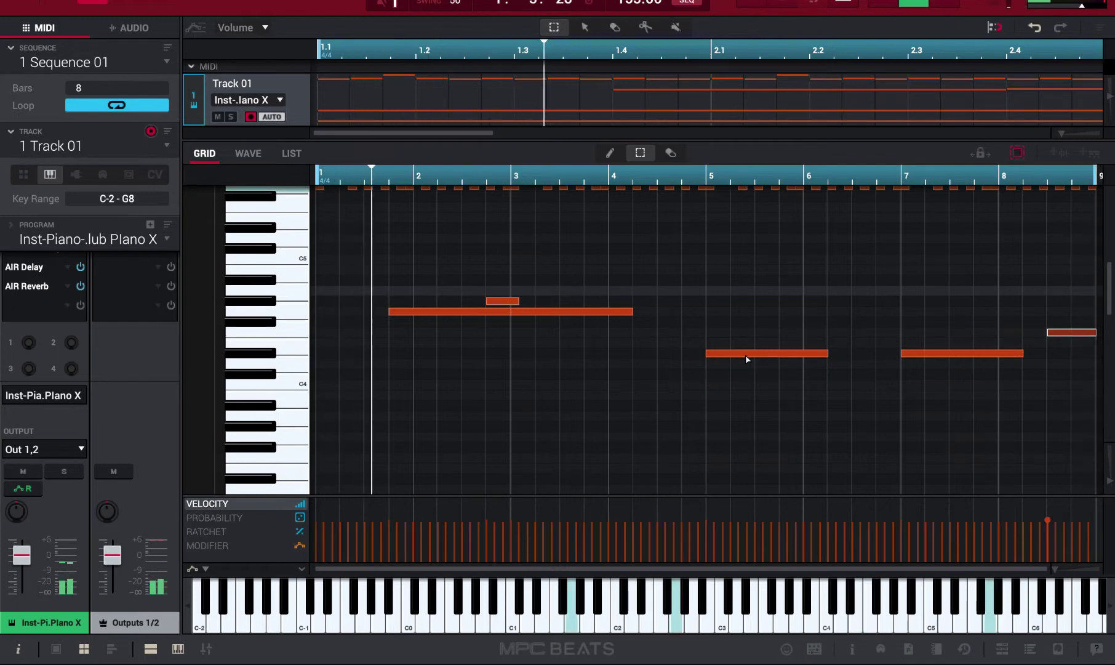
Copy the two sustained G1 bass notes in bars 1 to 4 one octave down to G0 and play the loop.
scroll(758, 377, down, 14)
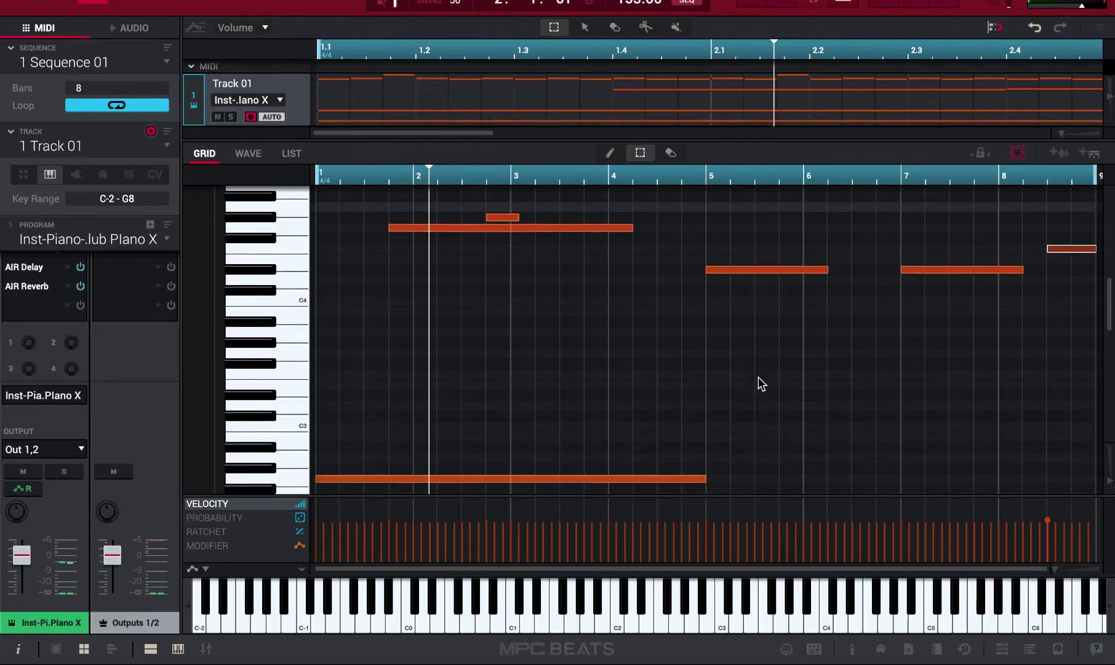
scroll(751, 388, down, 2)
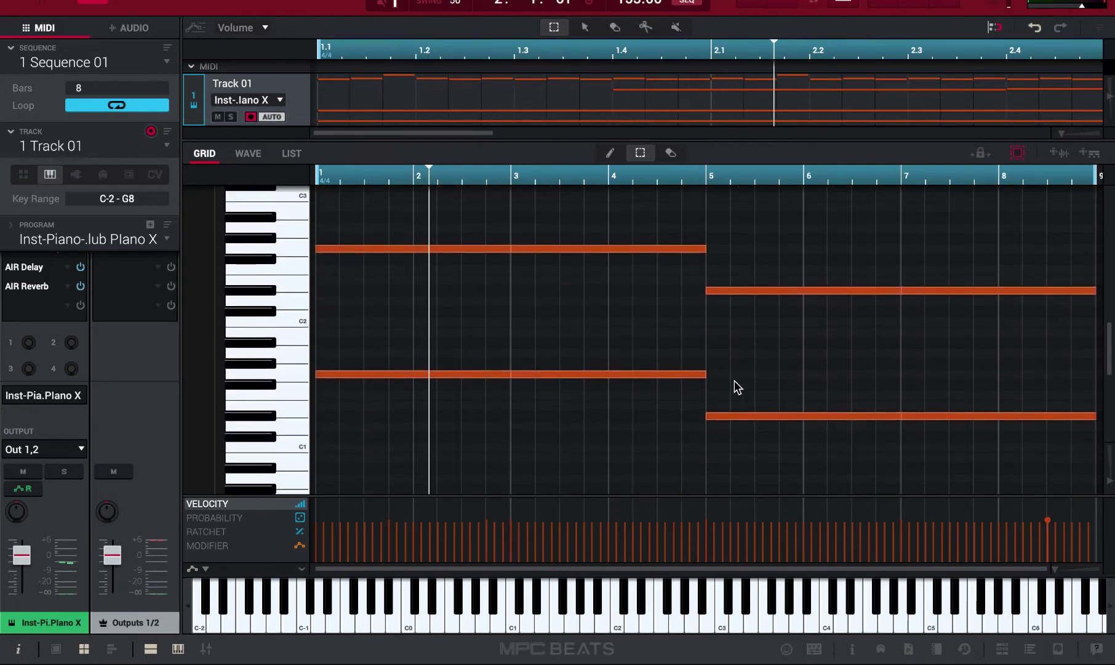
click(405, 377)
drag(351, 341, 640, 388)
click(521, 249)
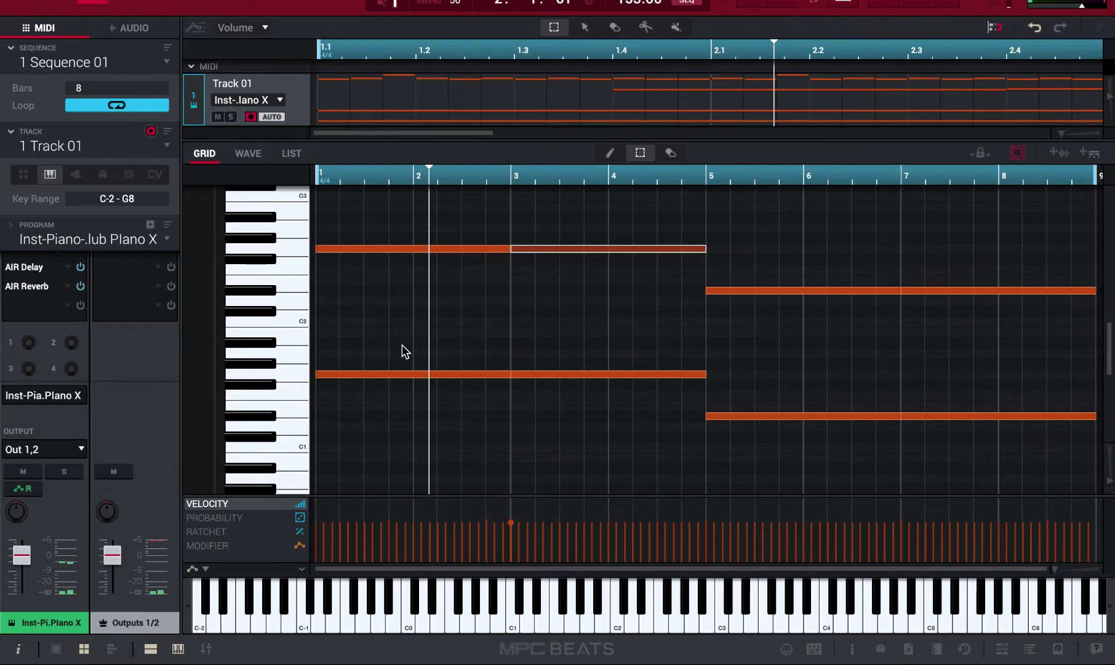
drag(375, 350, 680, 397)
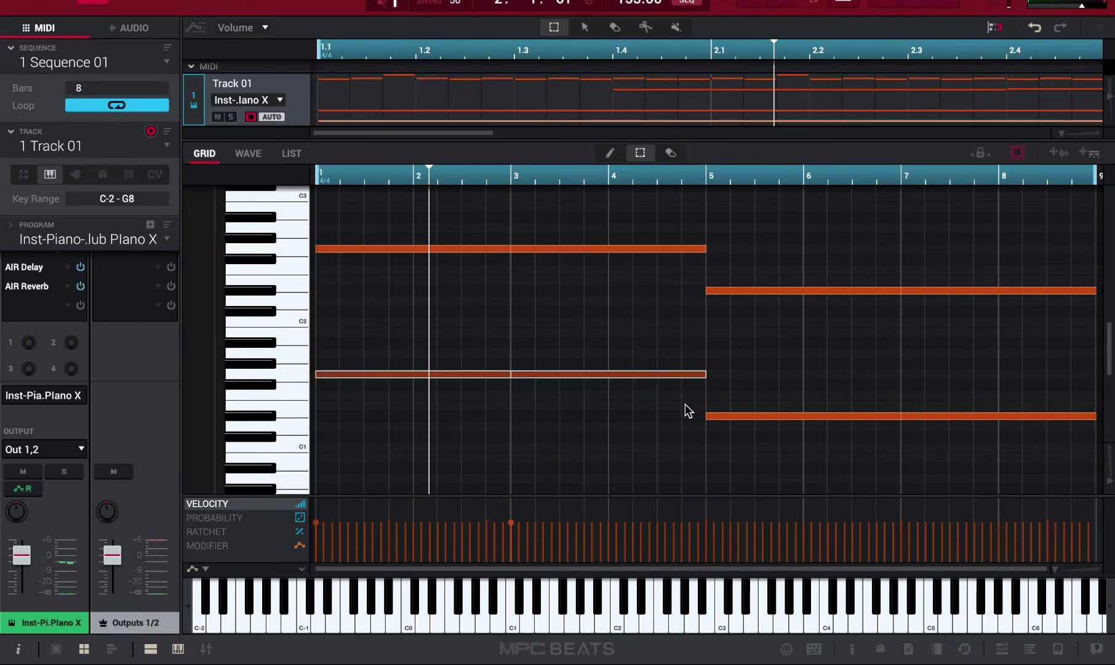
click(532, 383)
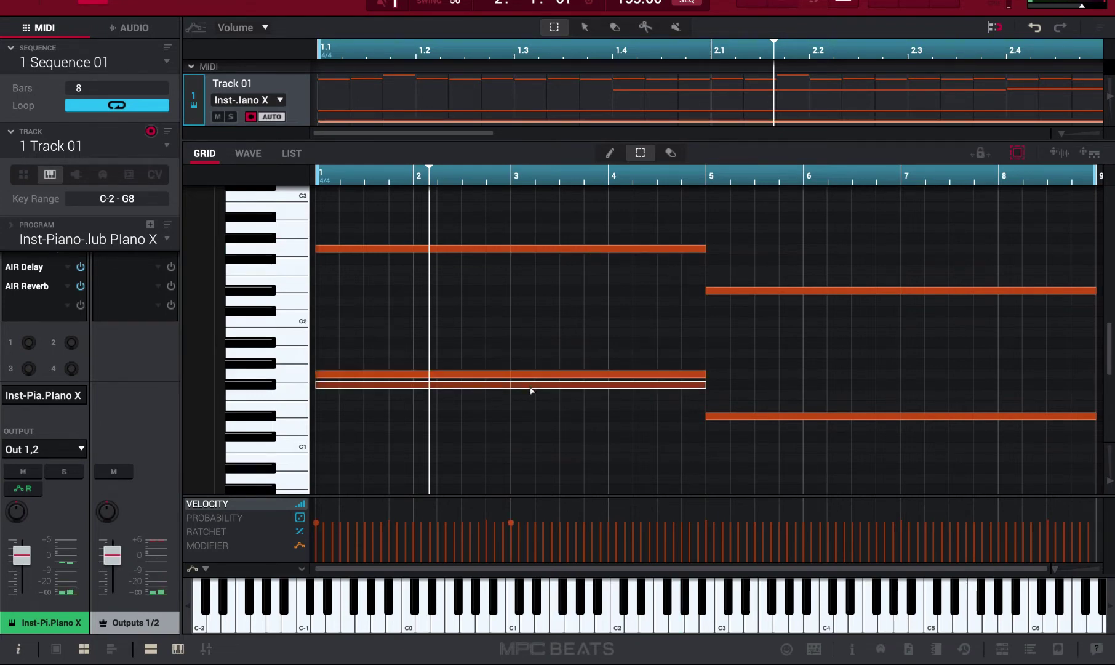
click(532, 384)
key(shift+Down)
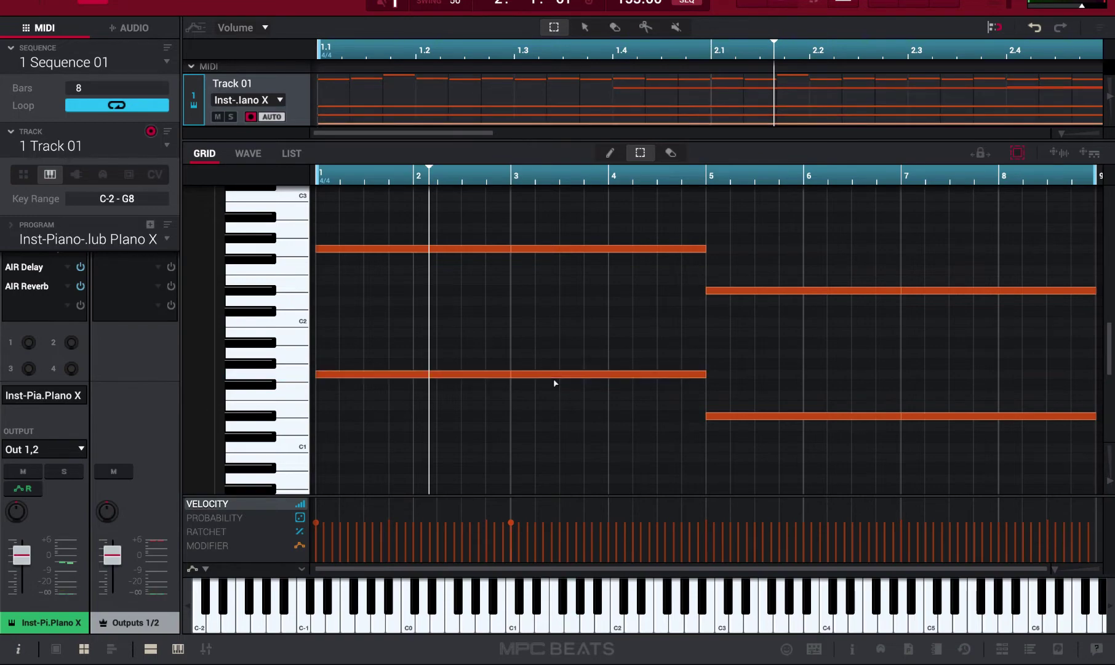
scroll(558, 375, down, 3)
key(space)
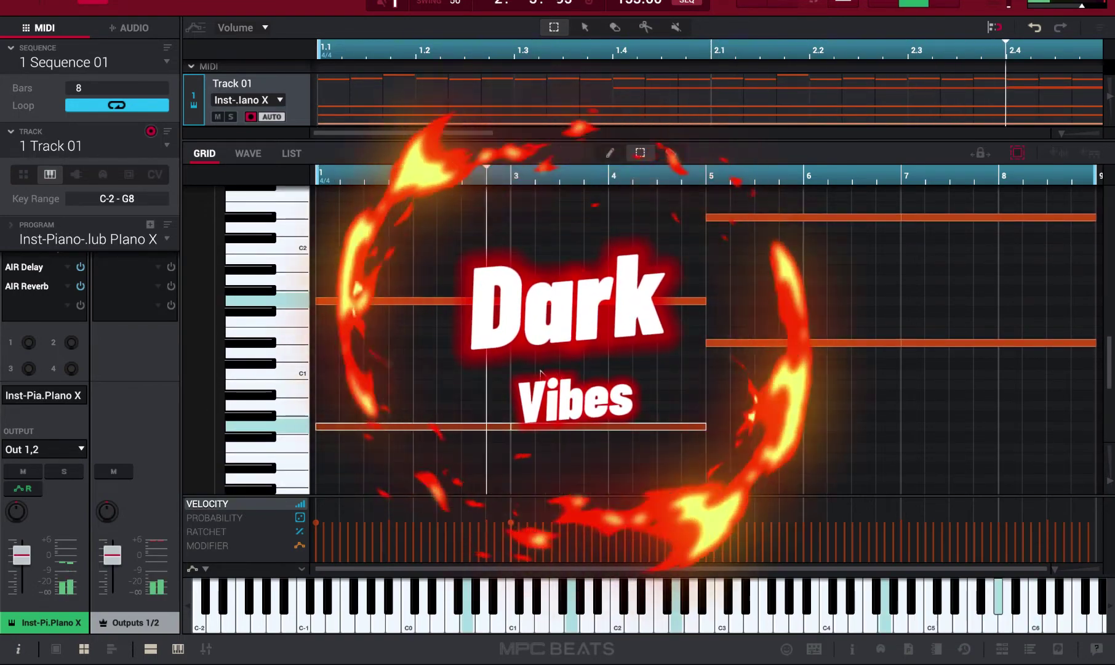
Copy the two sustained D#1 bass notes in bars 5 to 8 one octave down to D#0 and audition the loop.
drag(705, 307, 1094, 369)
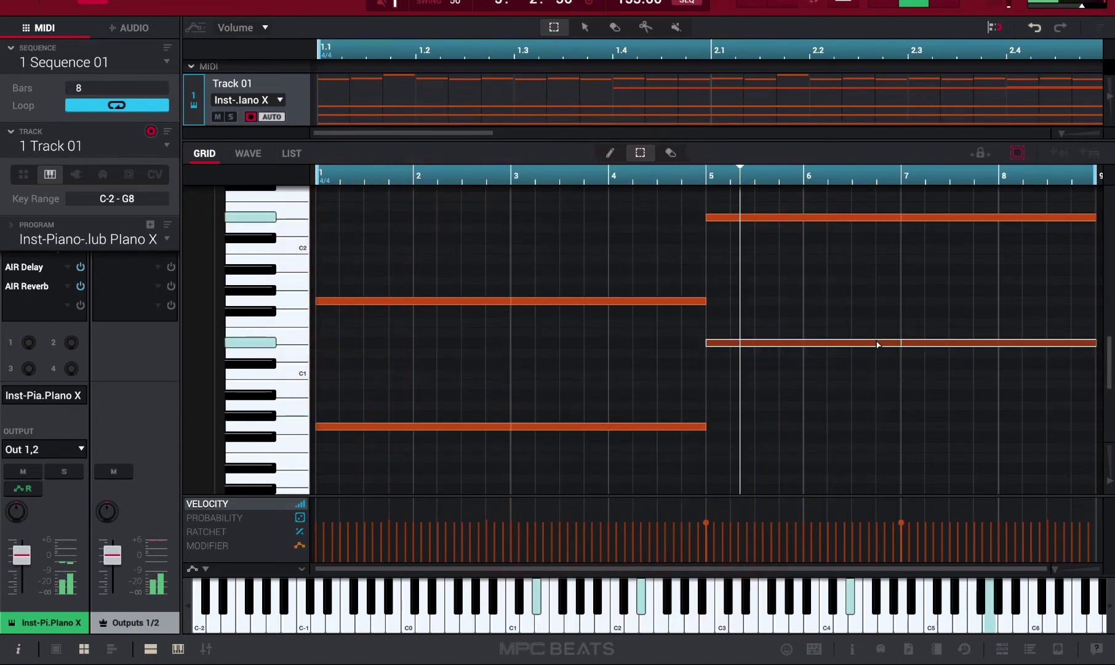
mouse_move(884, 343)
mouse_down()
mouse_move(877, 363)
mouse_move(871, 347)
mouse_up()
key(shift+Down)
key(space)
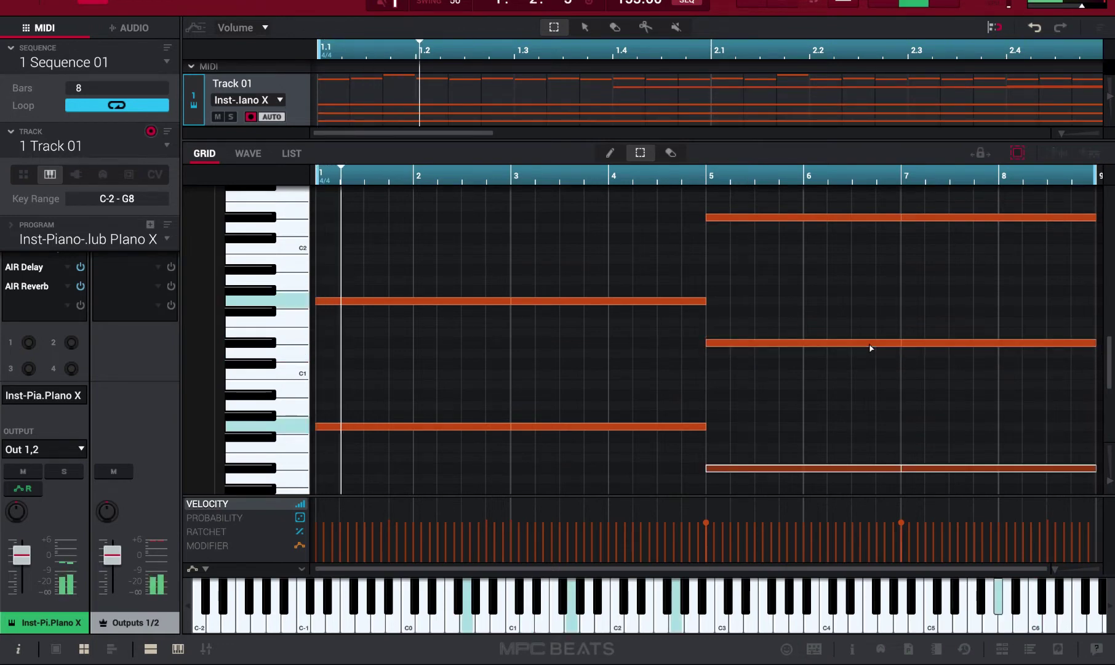
scroll(946, 480, down, 1)
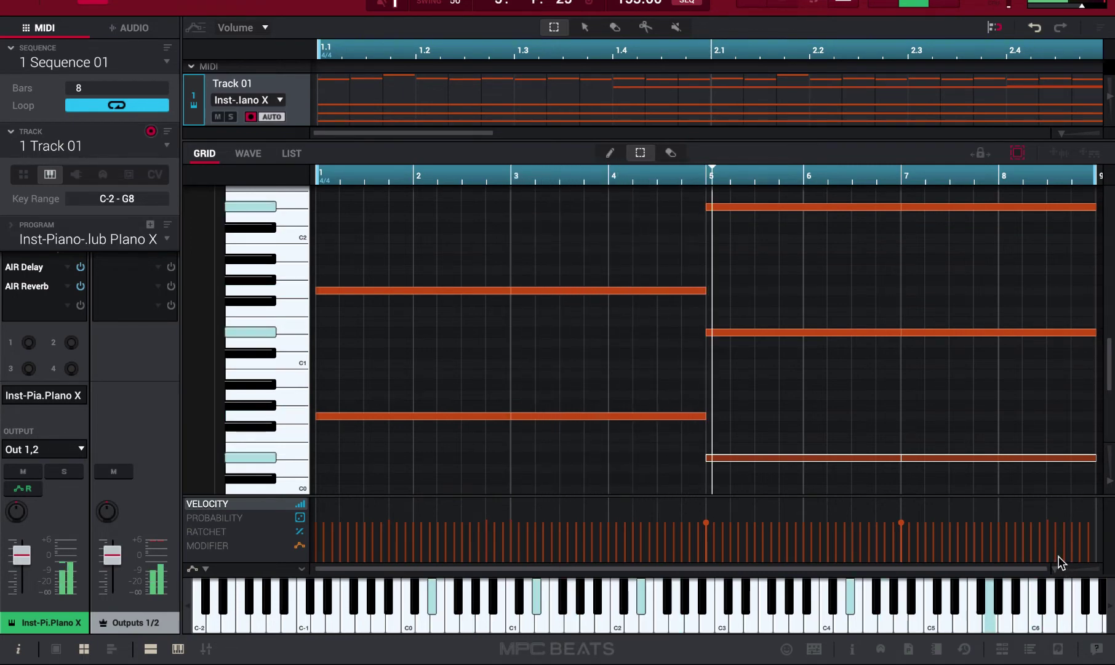
scroll(1028, 496, up, 1)
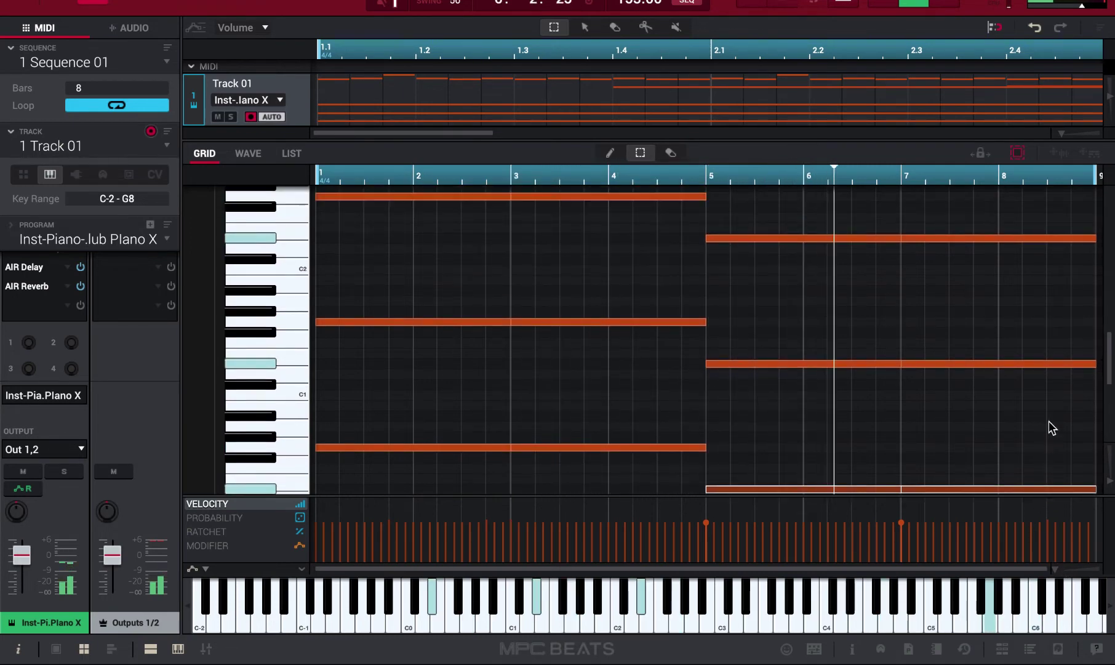
scroll(1050, 412, up, 3)
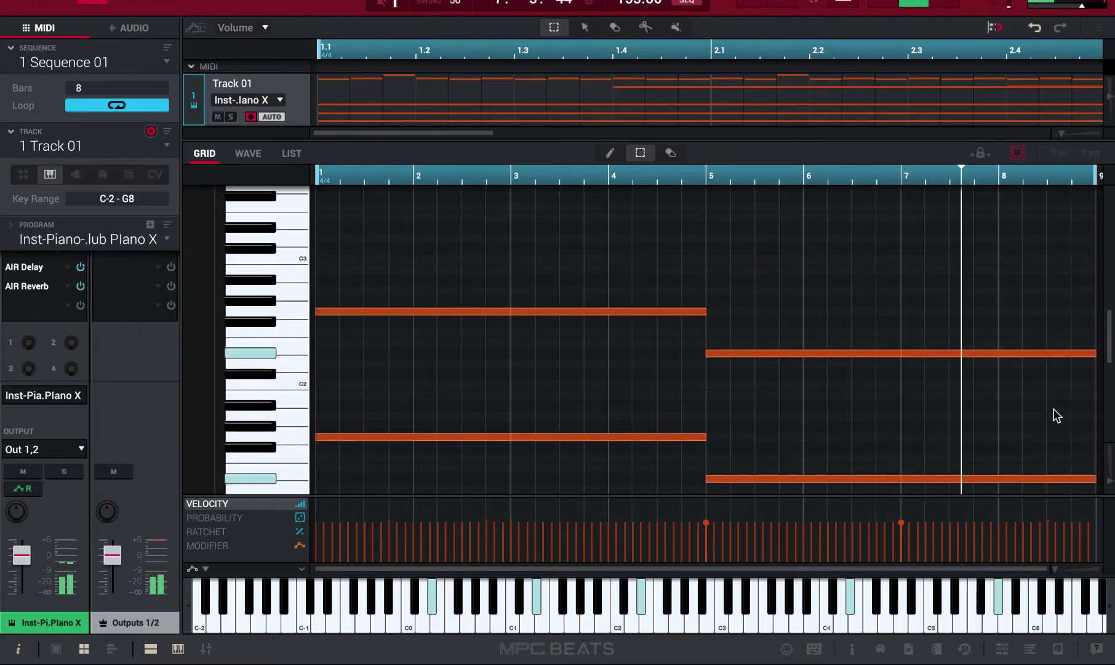
scroll(1008, 339, down, 3)
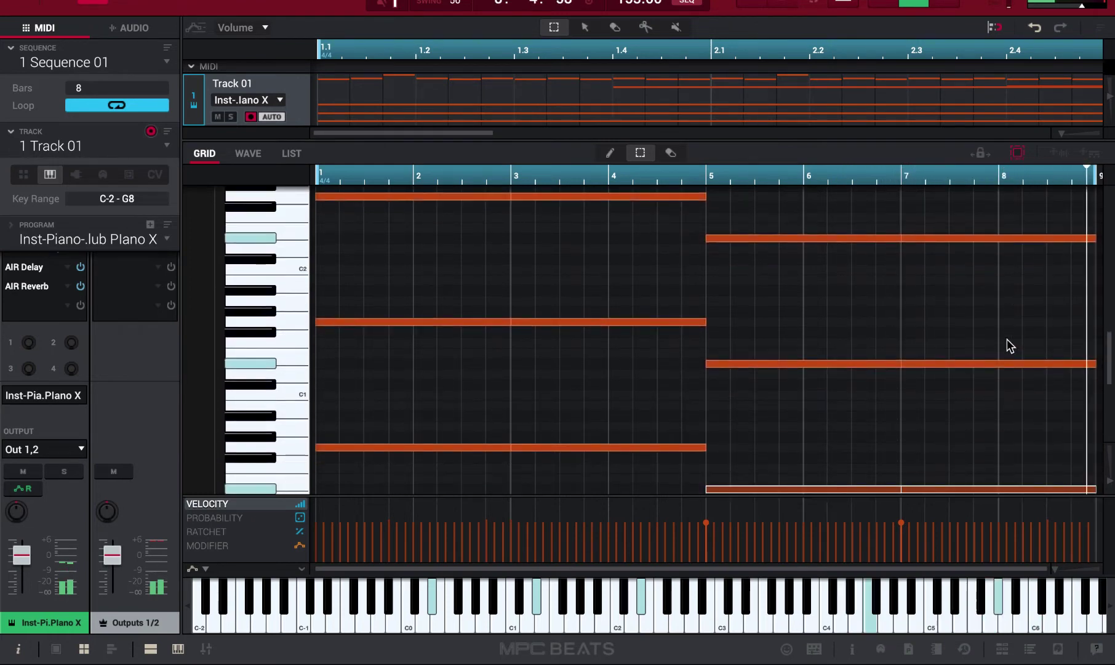
key(space)
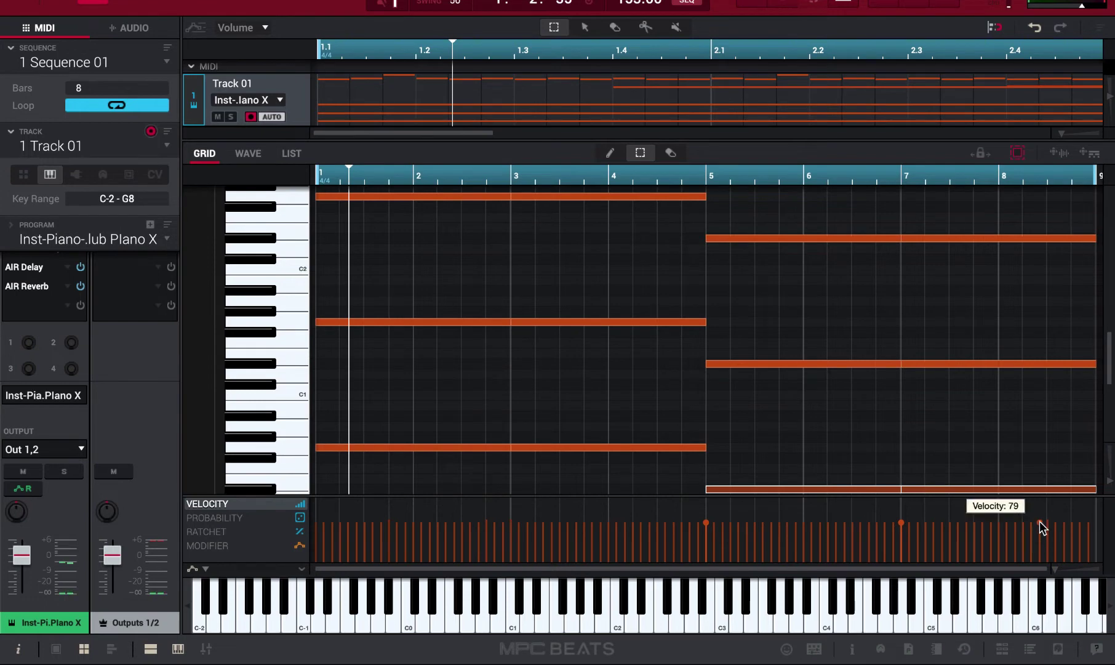
Rename the piano track as melody.
double_click(75, 148)
text(melody)
key(Return)
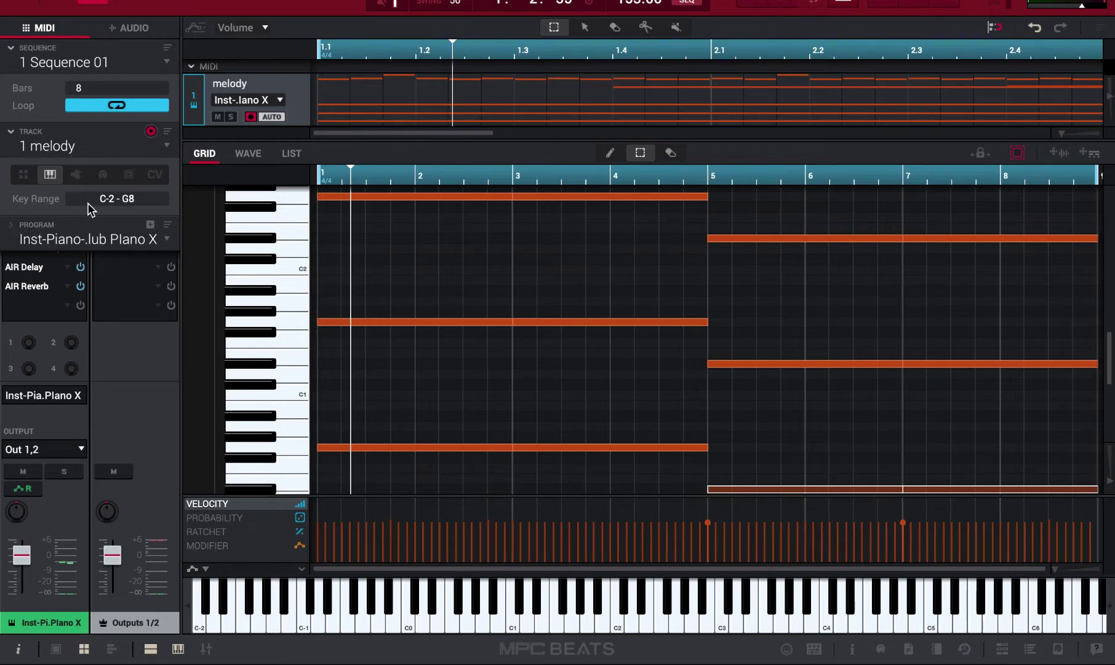
Add the ValhallaSupermassive AudioUnit effect after AIR Reverb on the piano channel and open its settings.
double_click(44, 302)
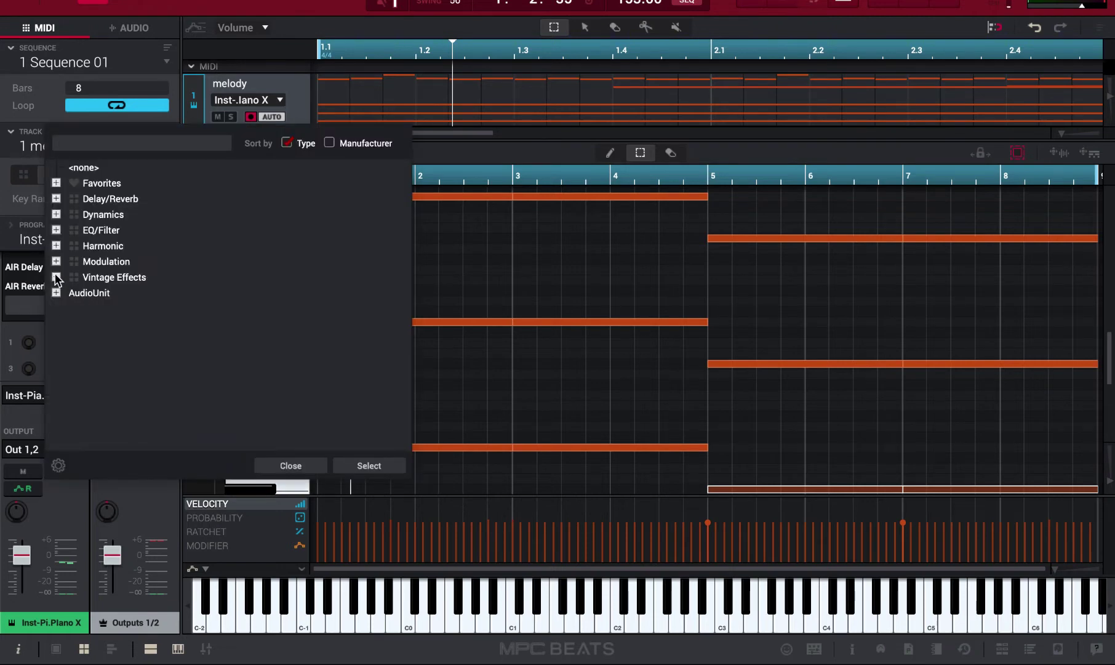
click(56, 293)
scroll(179, 339, down, 20)
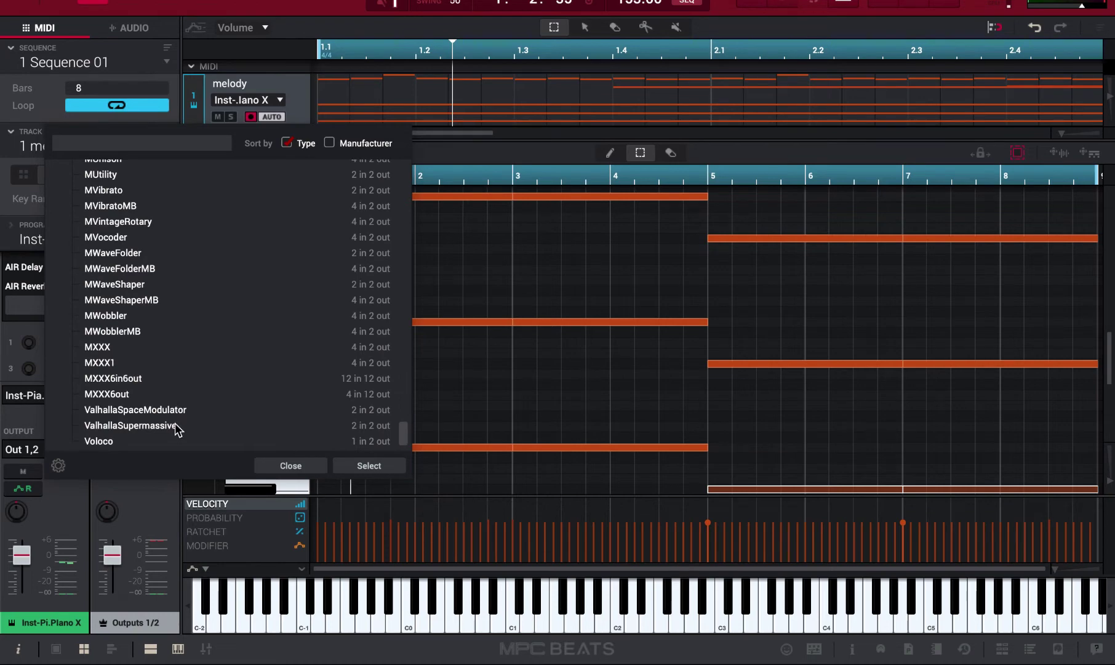
double_click(176, 423)
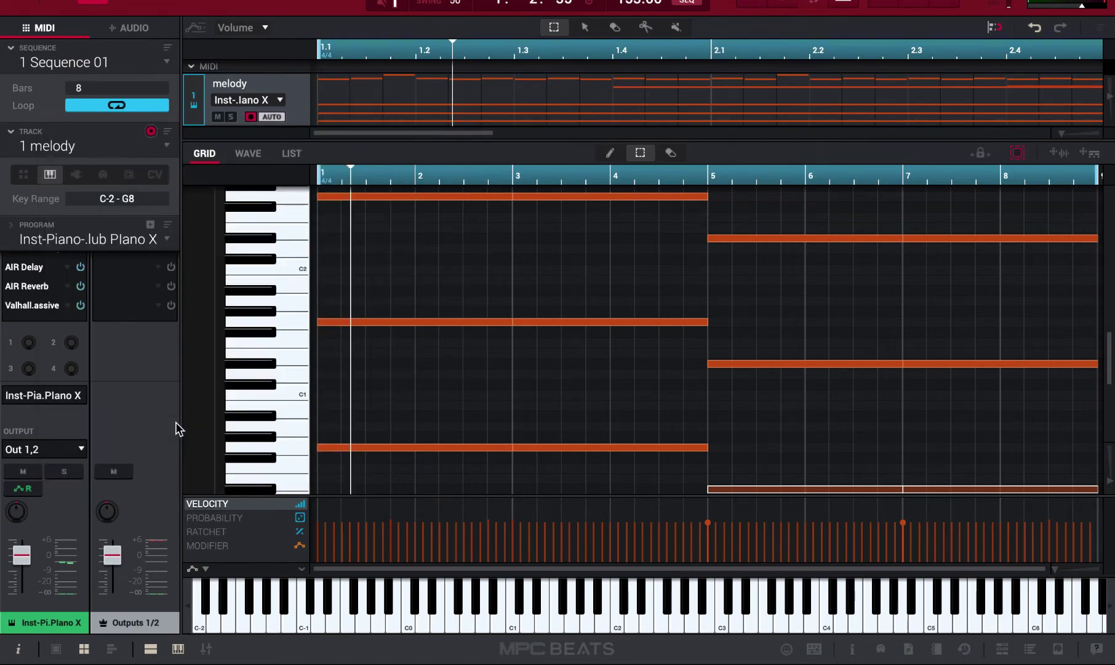
double_click(50, 308)
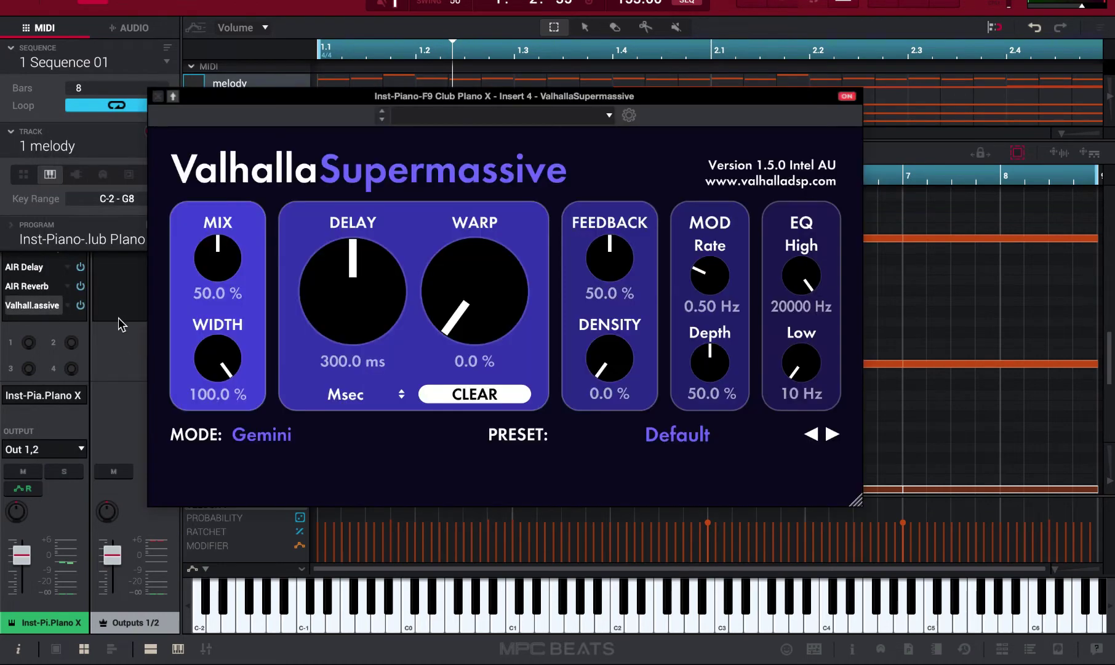
mouse_move(613, 399)
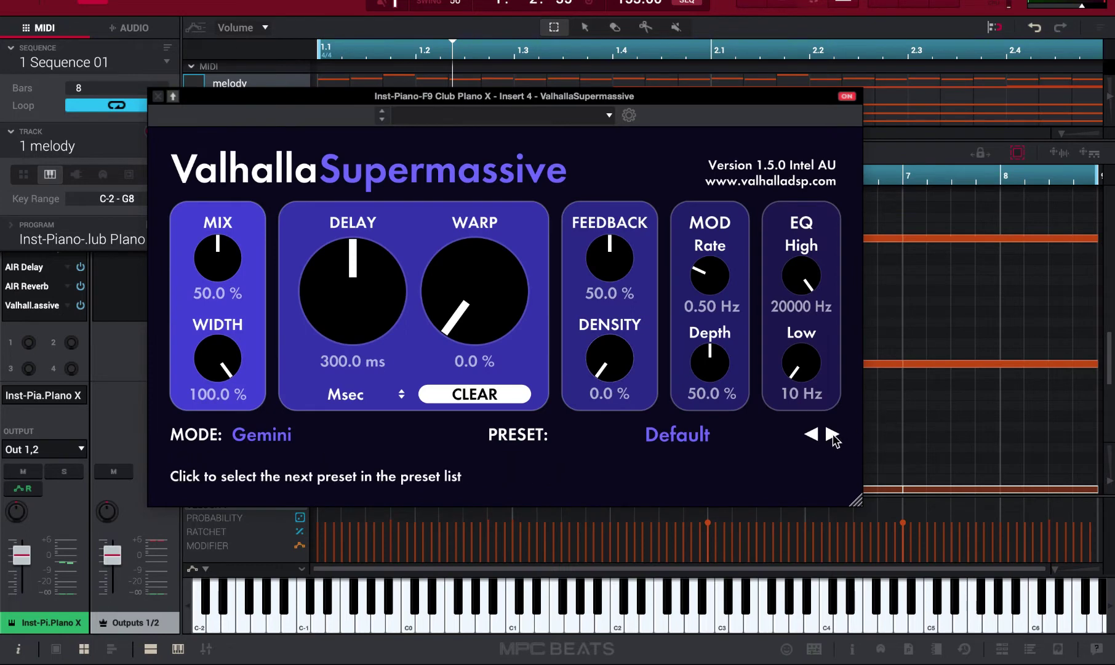
Try the Carousel preset with the delay set to a dotted 1/16 while the loop plays.
click(832, 433)
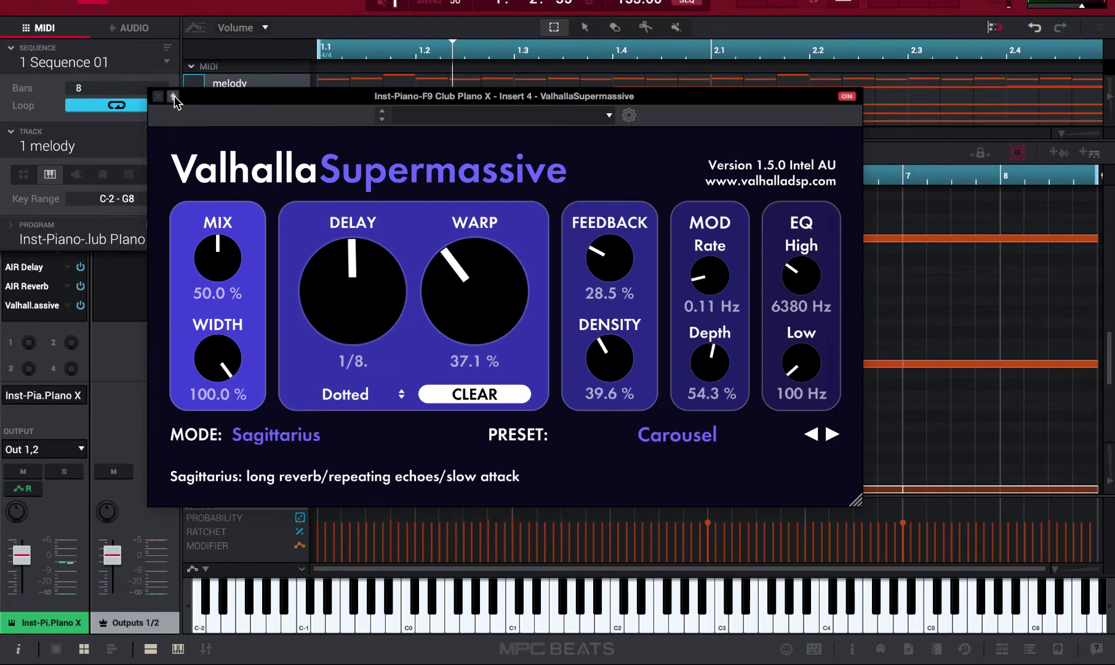
key(space)
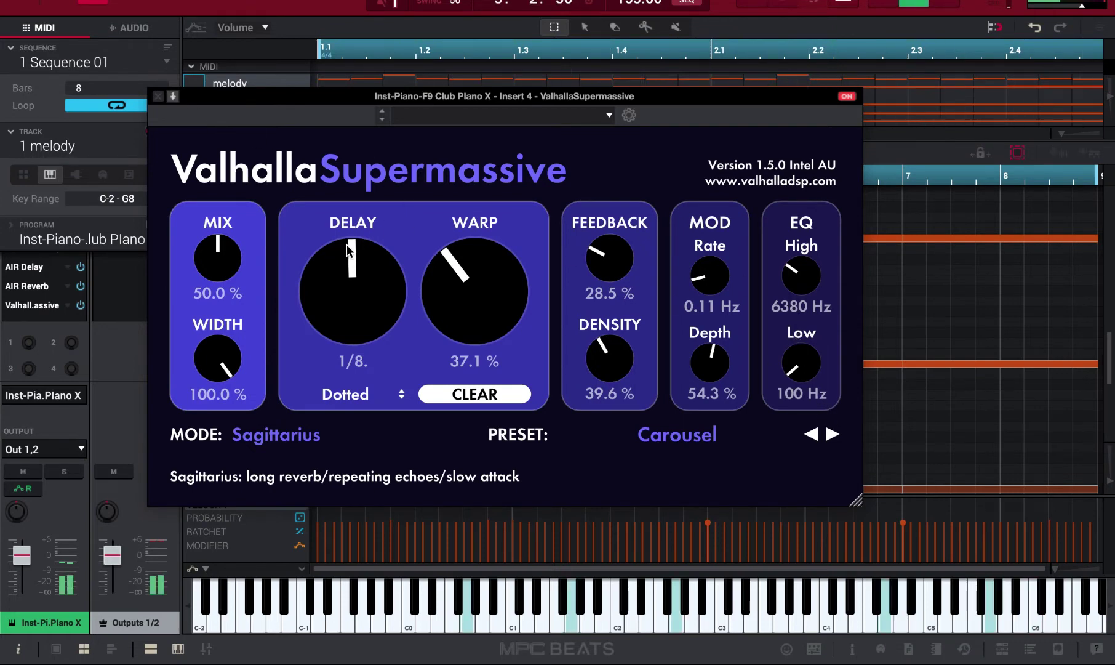
drag(349, 244, 333, 289)
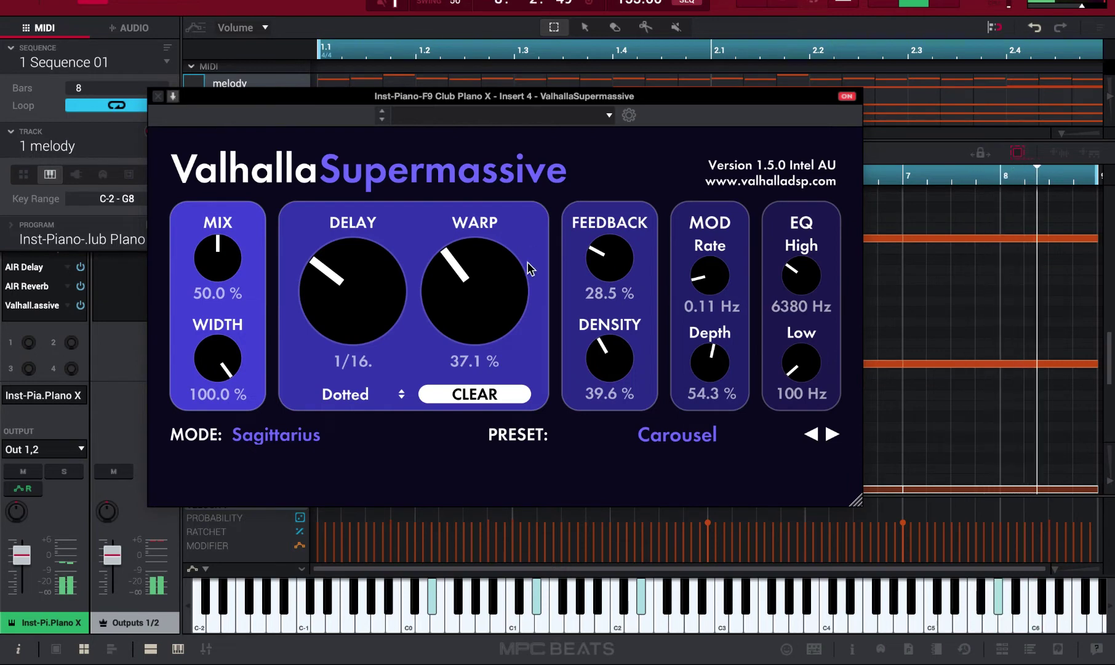
Load the Lustrous Dotted-Eighth preset in ValhallaSupermassive and set its delay to a dotted 1/32.
click(831, 436)
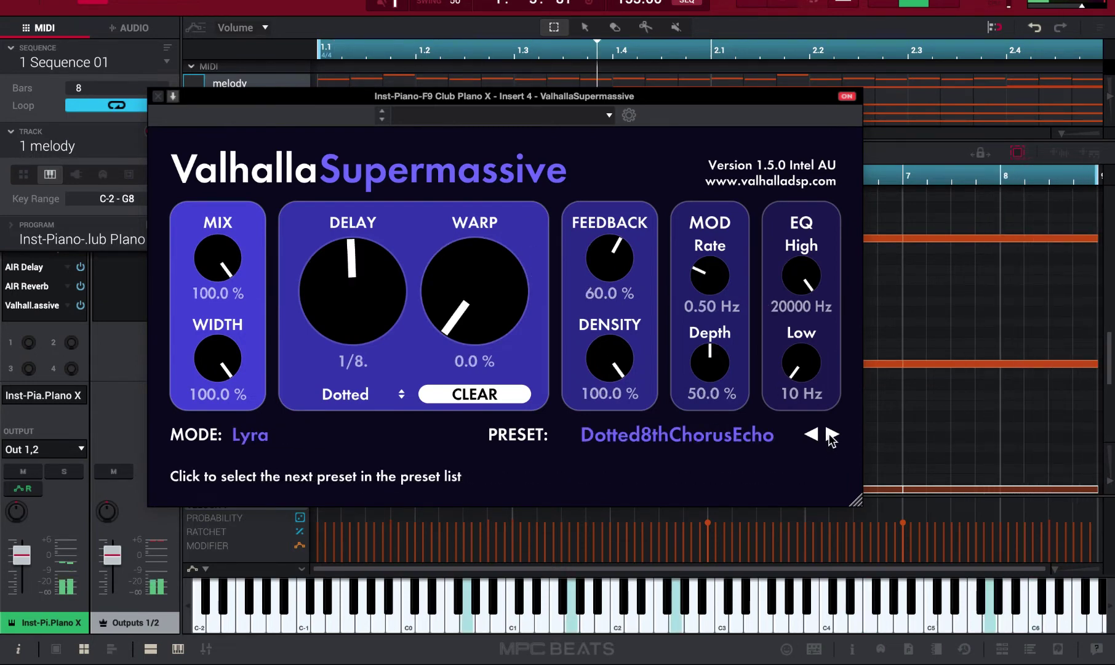
click(831, 436)
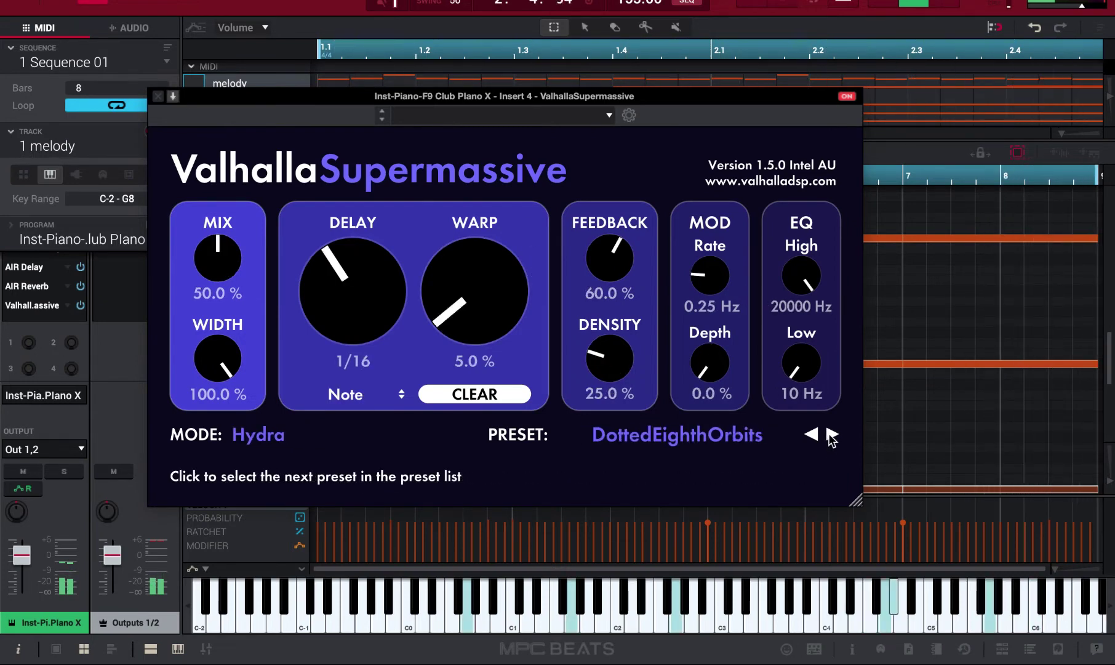
click(831, 436)
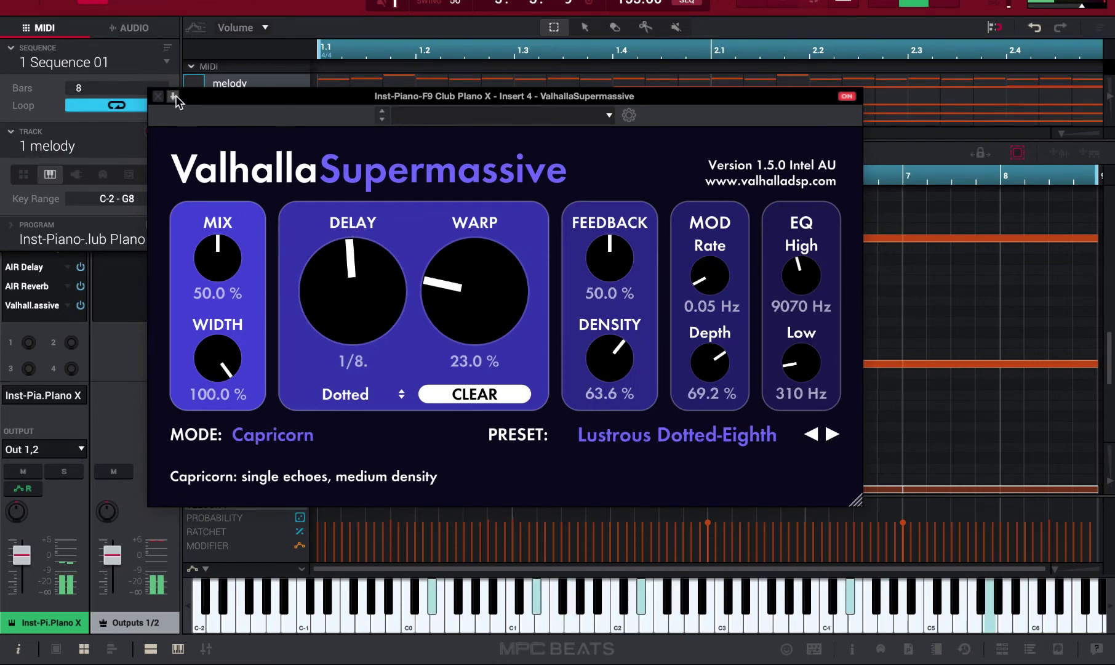
drag(348, 241, 309, 317)
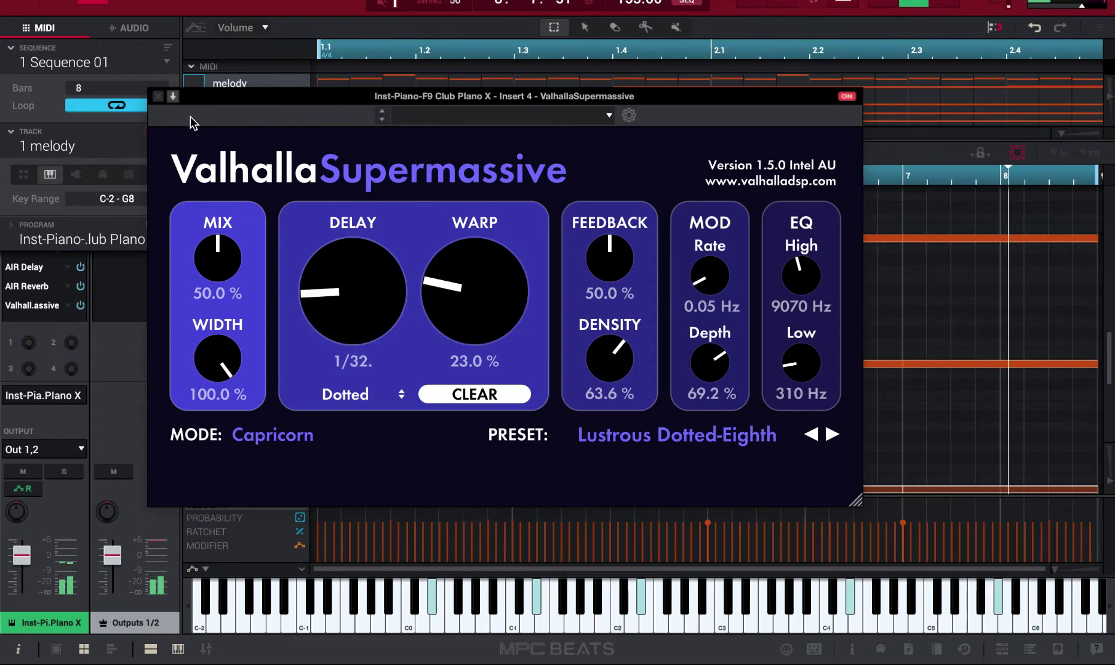
Unpin and close the ValhallaSupermassive window, and replay the loop with the melody notes in view.
click(174, 97)
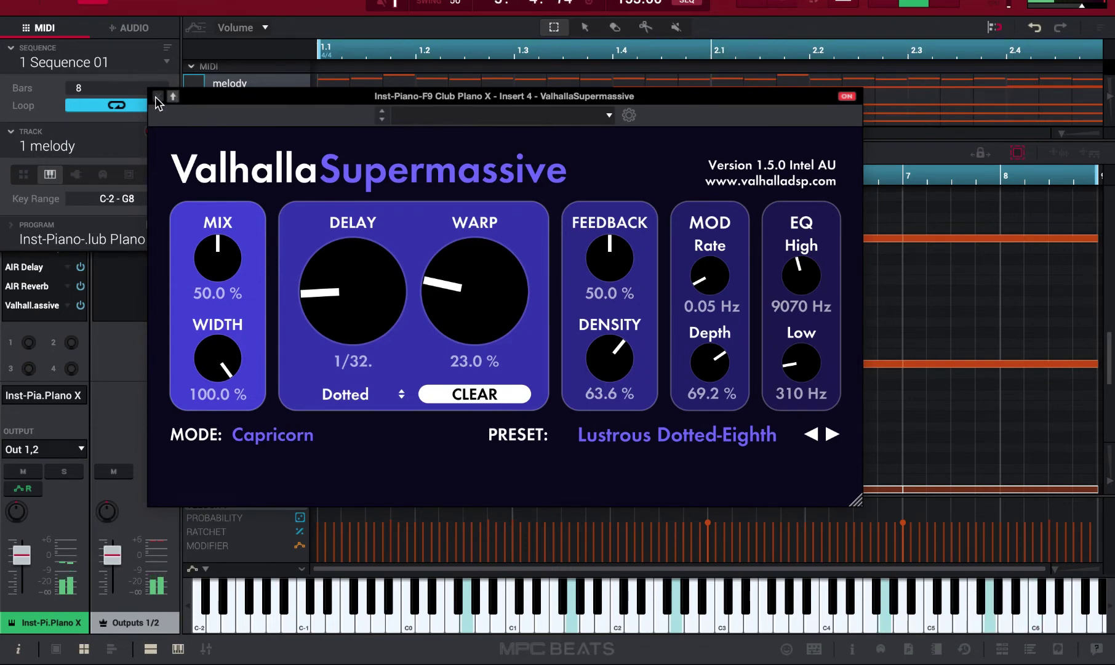
click(155, 97)
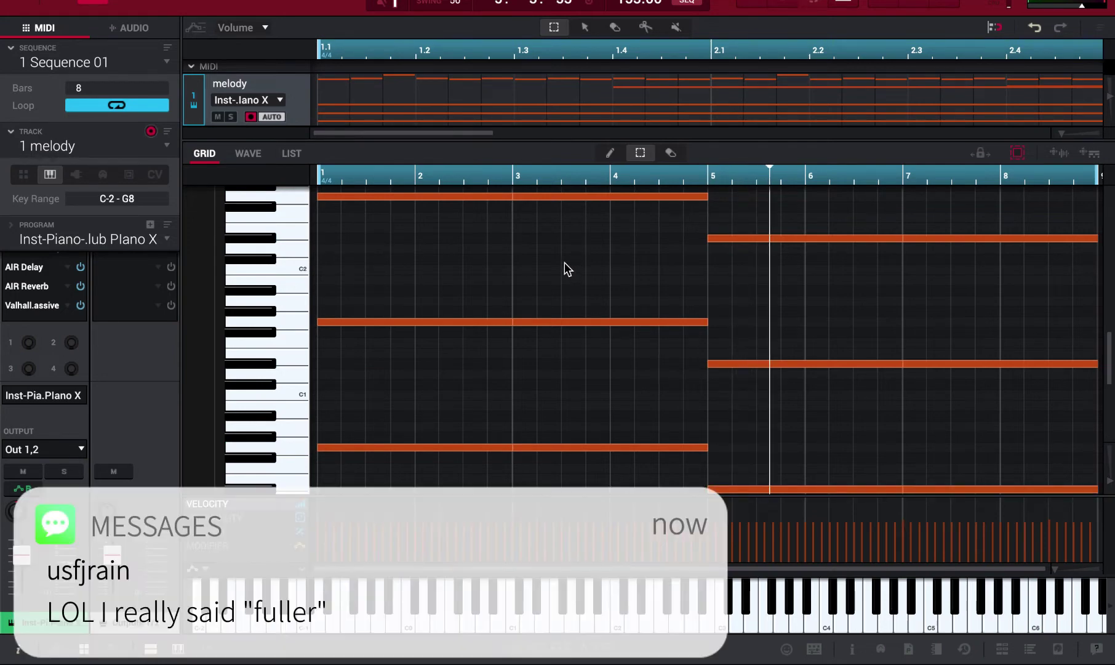
key(space)
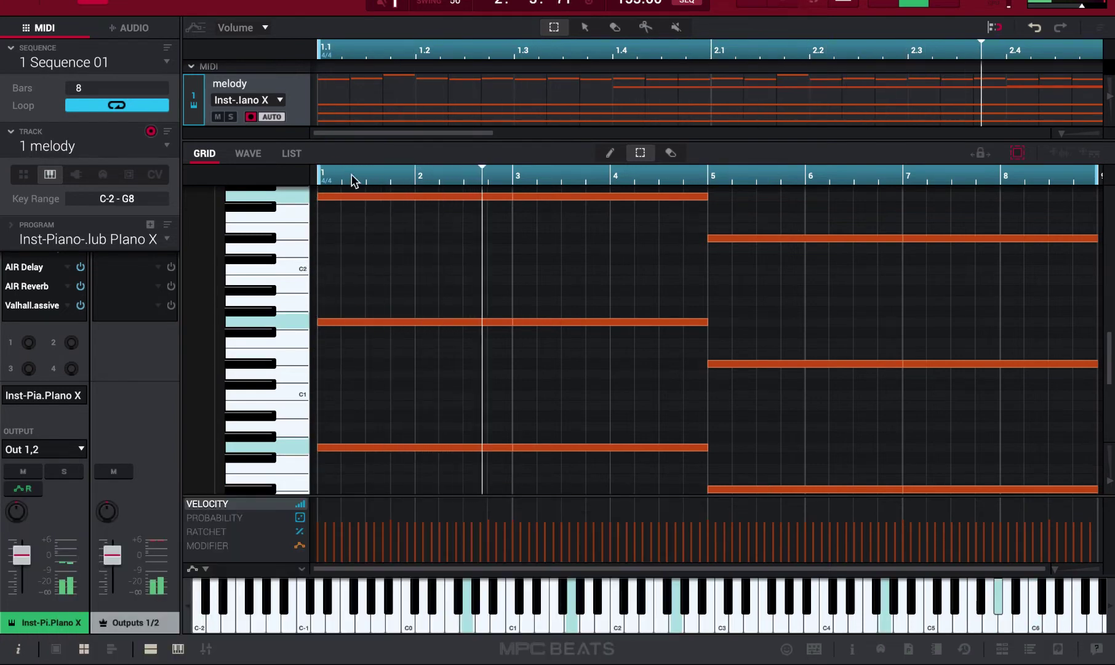
scroll(491, 304, up, 10)
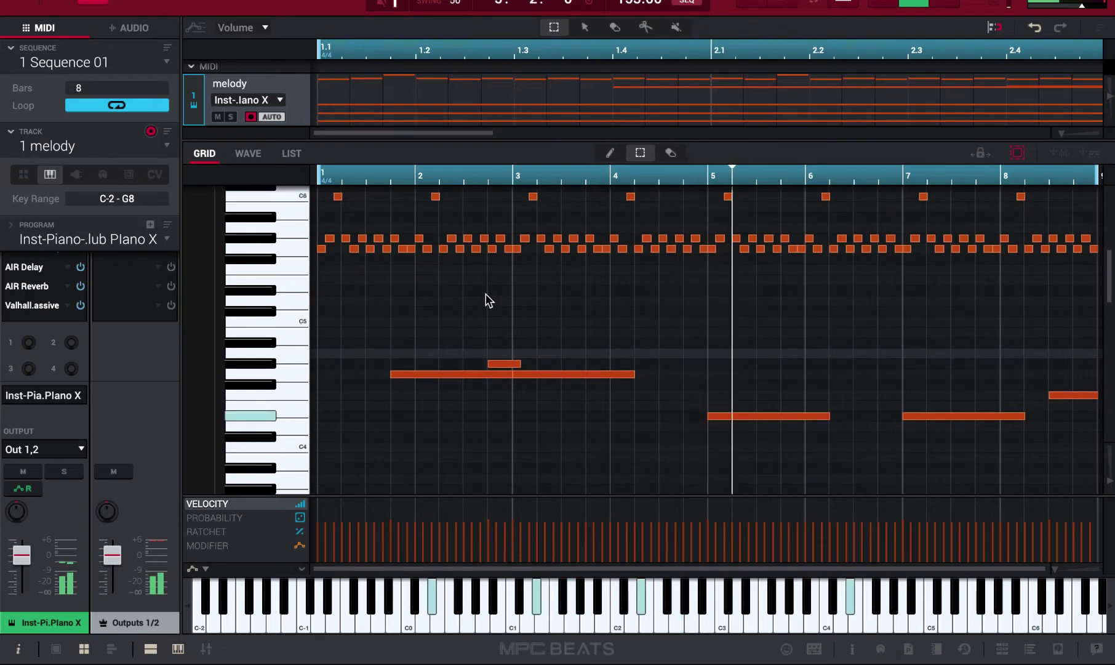
Select all of the melody track's notes and replay the loop, reviewing the high melody, counter-melody and layered bass notes.
key(space)
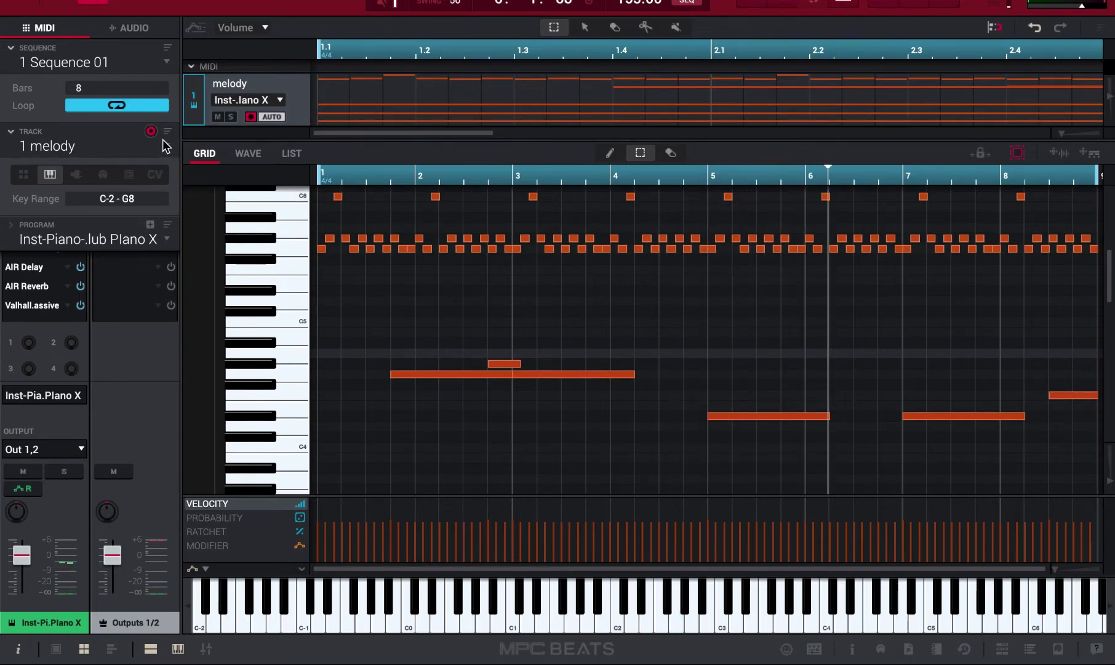
scroll(520, 361, up, 3)
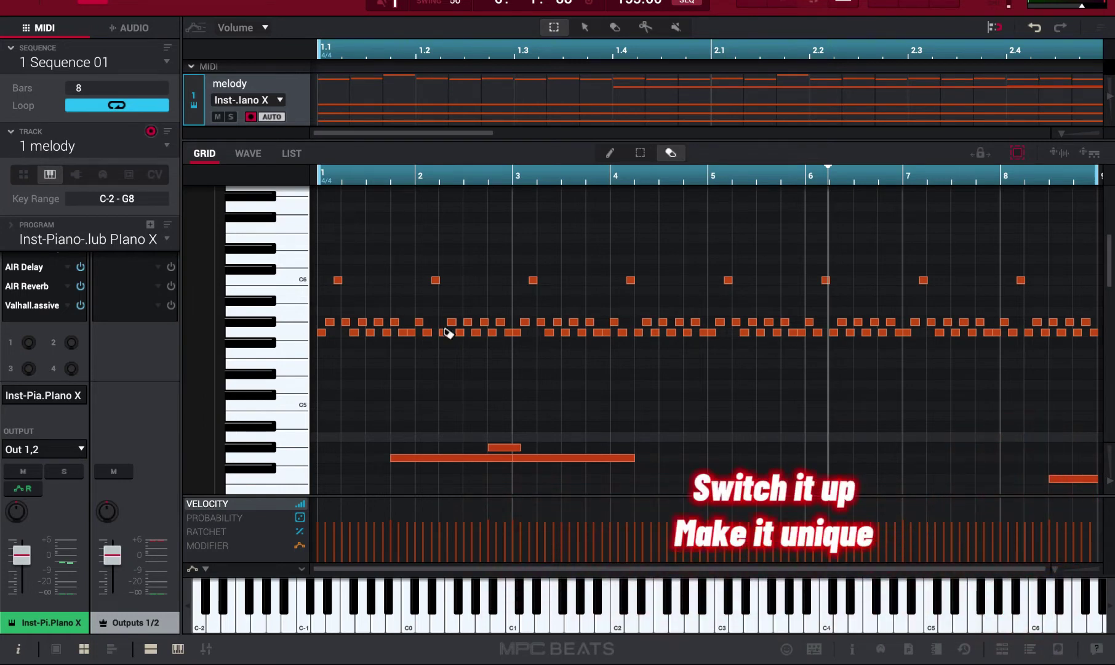
key(ctrl+a)
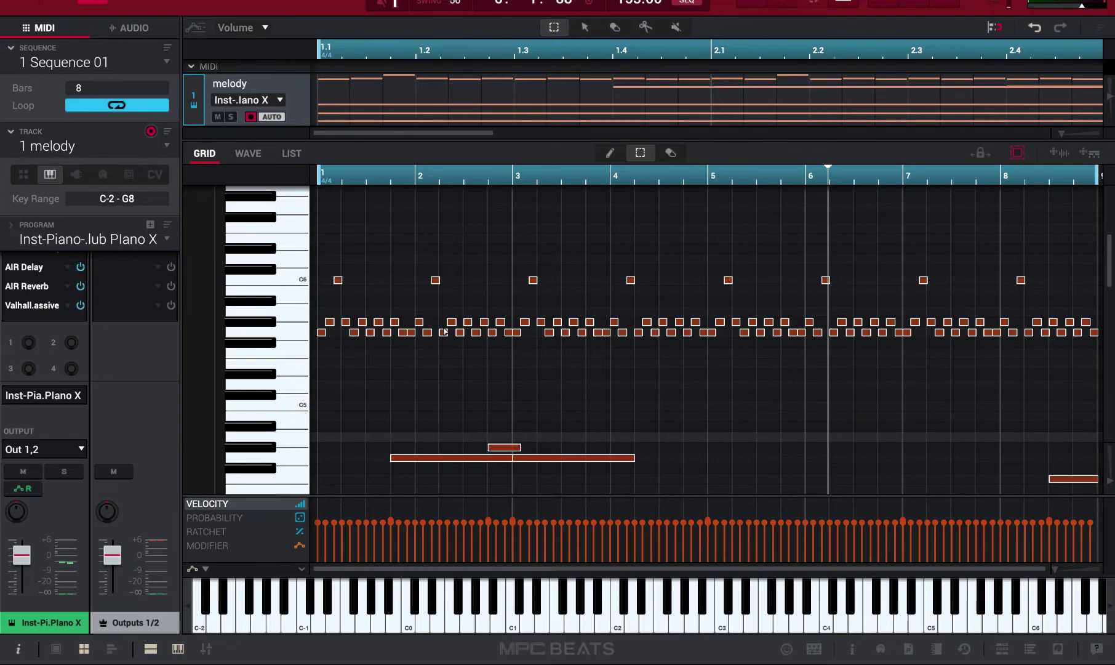
scroll(445, 331, down, 10)
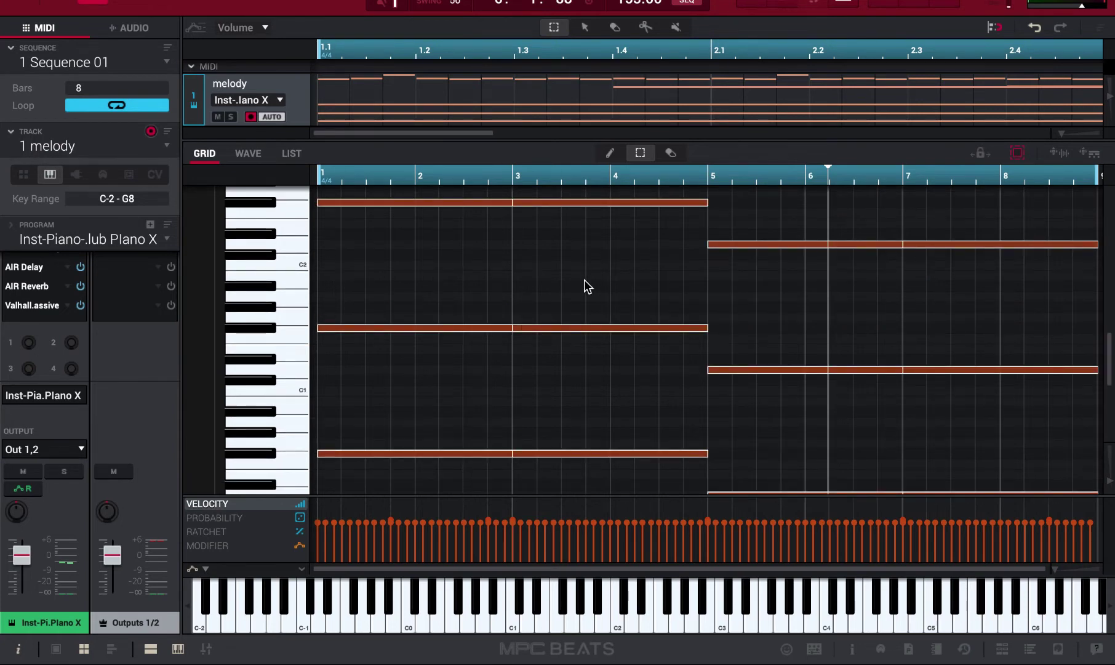
scroll(587, 287, up, 2)
key(space)
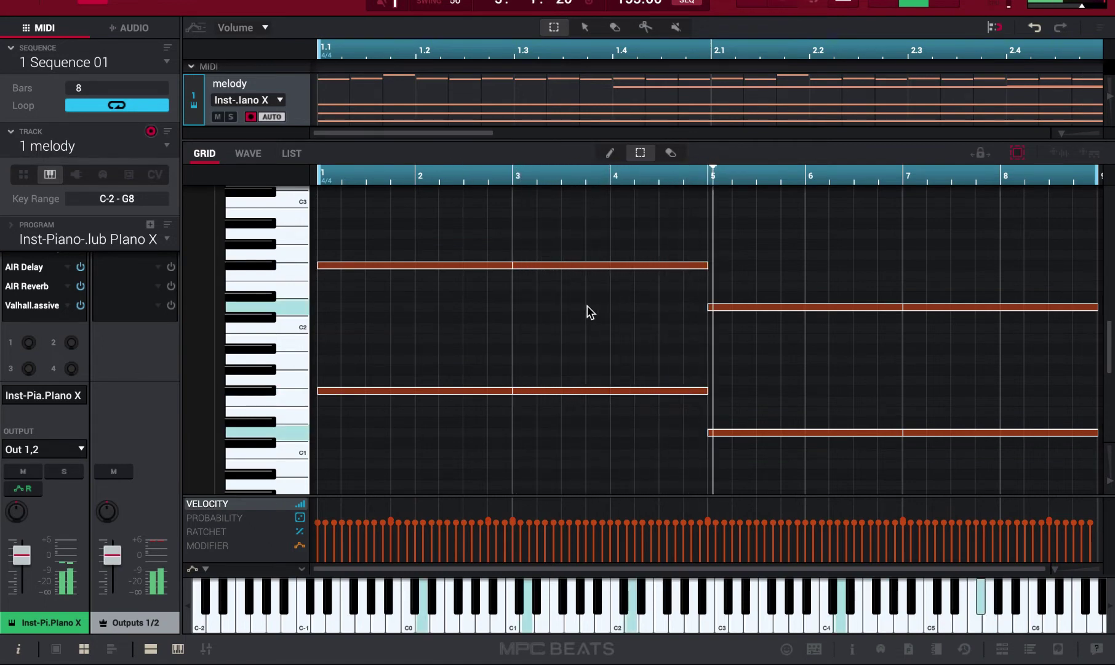
scroll(597, 311, up, 5)
scroll(596, 302, up, 2)
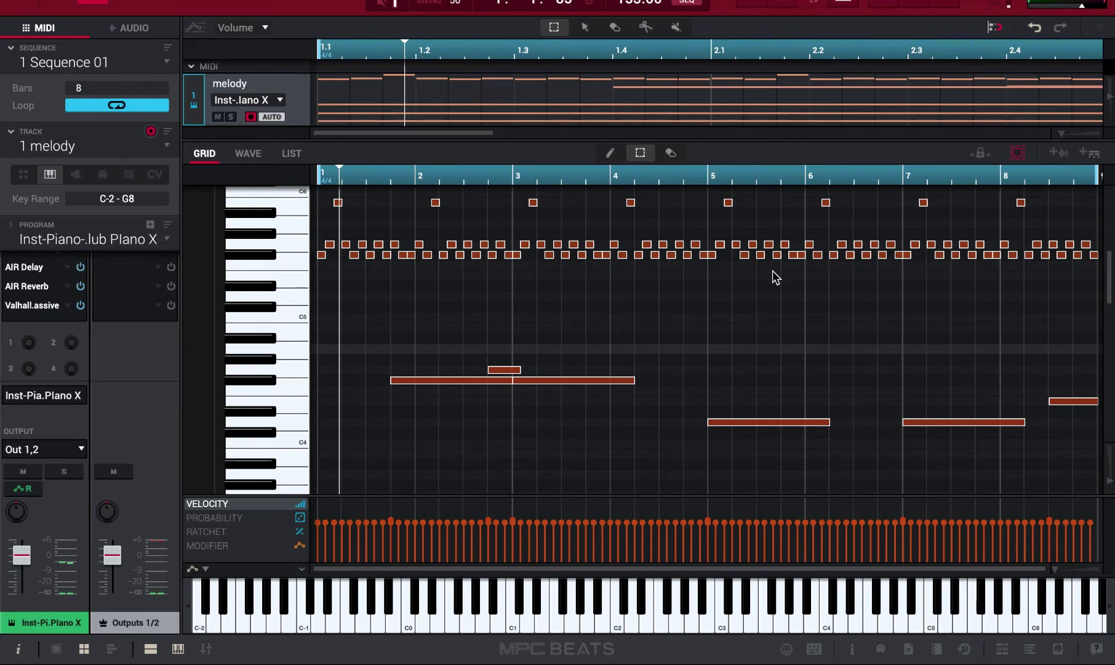
scroll(766, 272, down, 10)
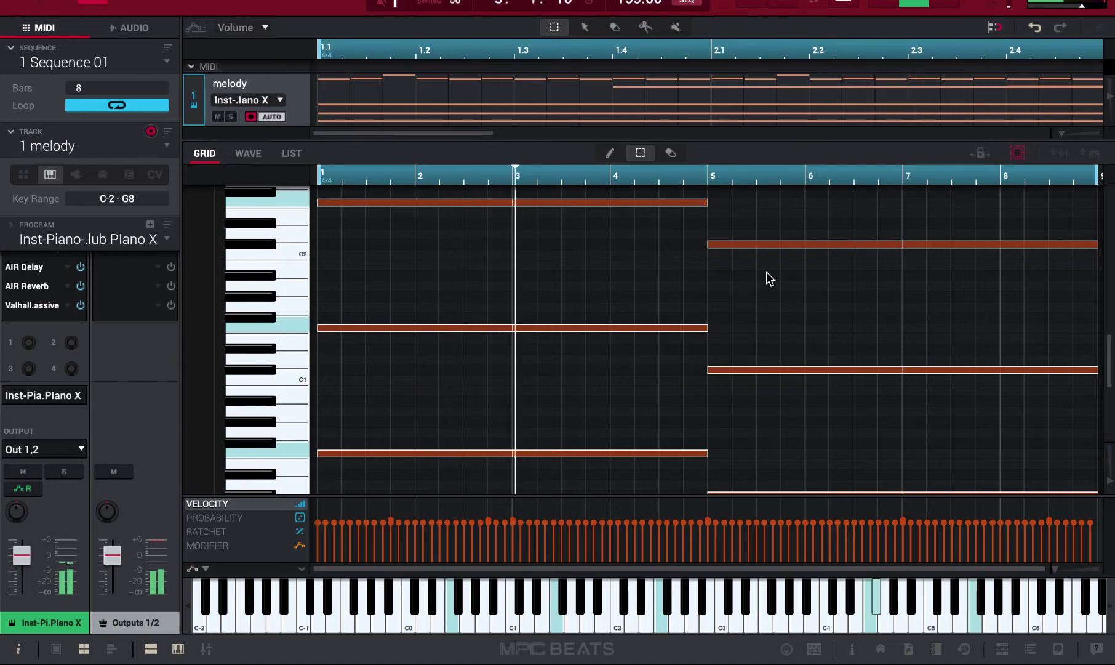
key(space)
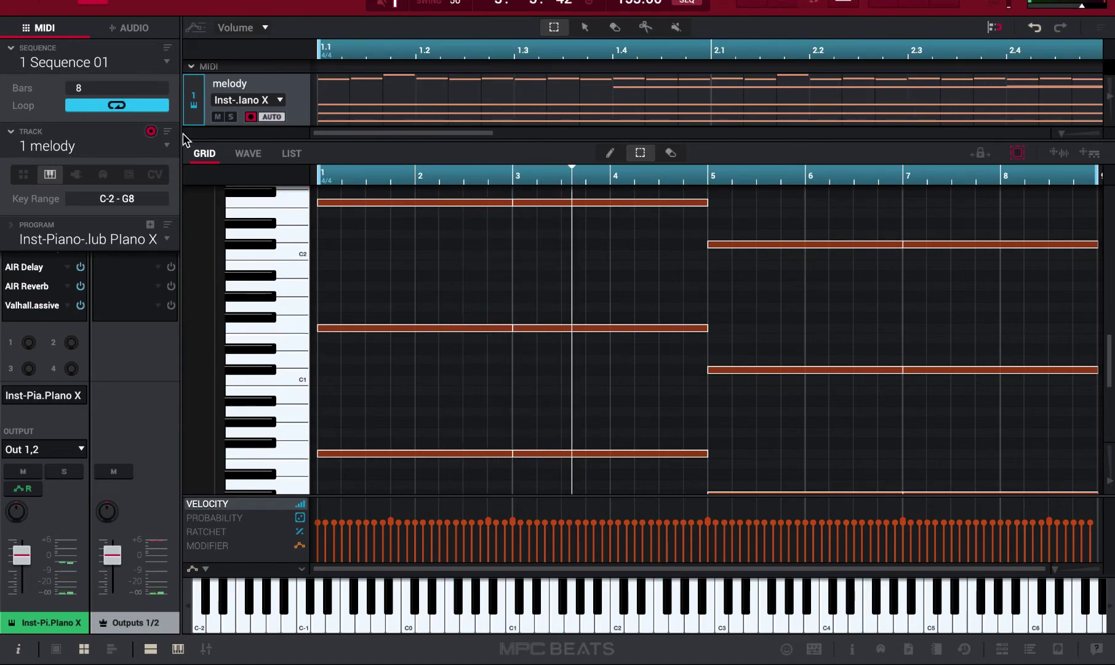
Set the melody track's transpose to -2 with its Q-Link control.
click(57, 3)
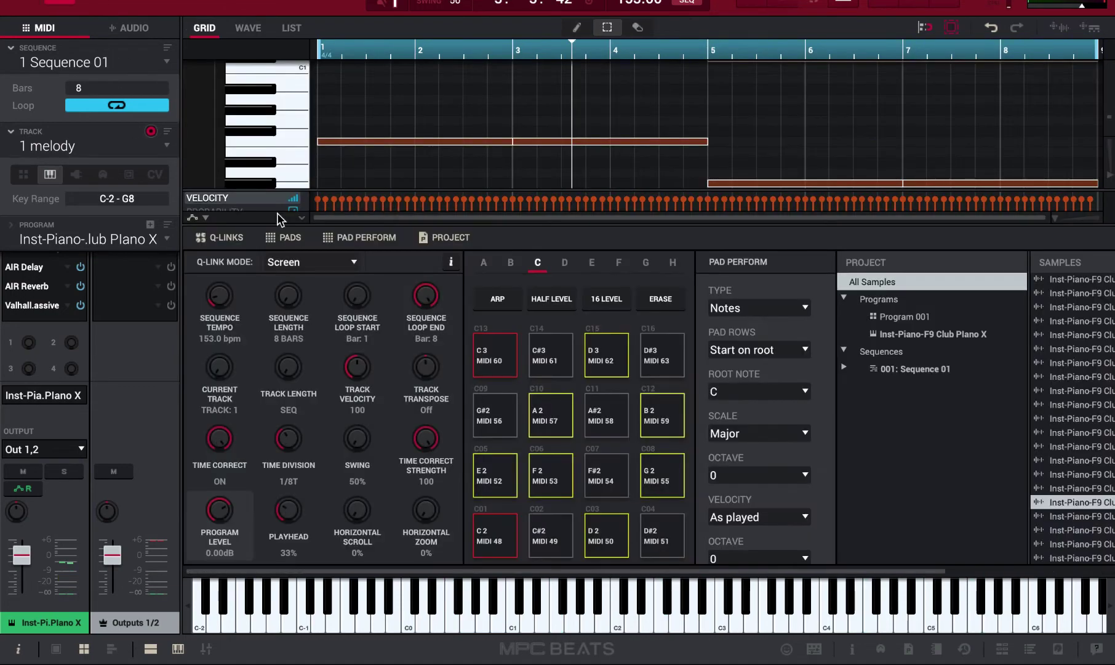
drag(423, 363, 423, 373)
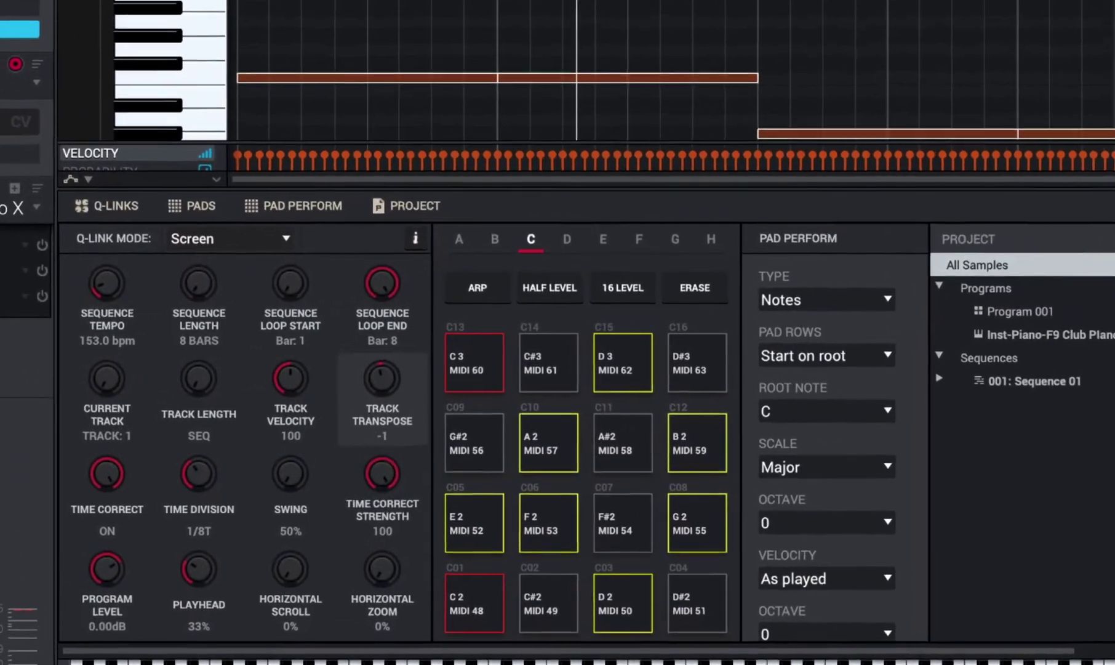
scroll(376, 384, down, 1)
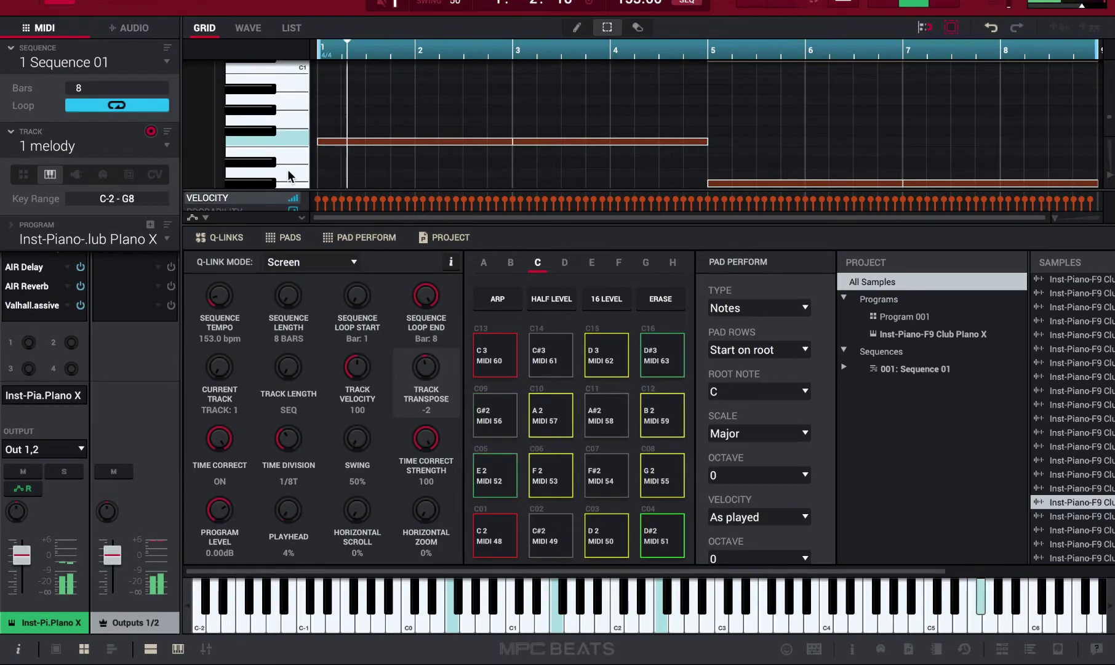
Switch to unused track 2, make it a drum track with Program 001, and filter the browser to samples.
click(167, 145)
click(129, 183)
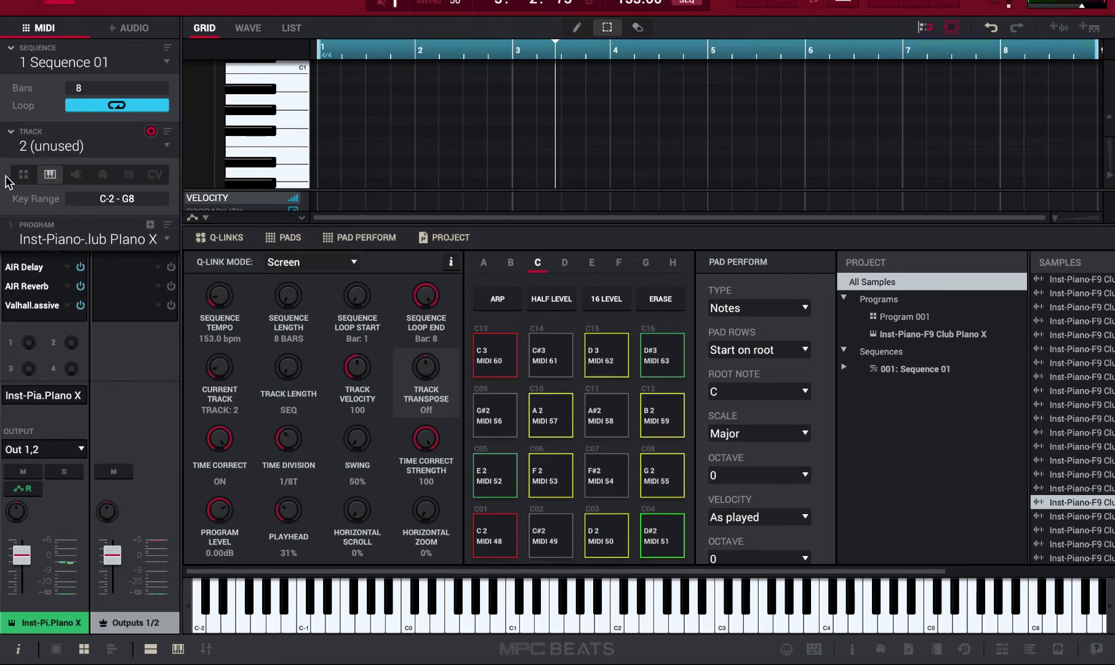
click(24, 175)
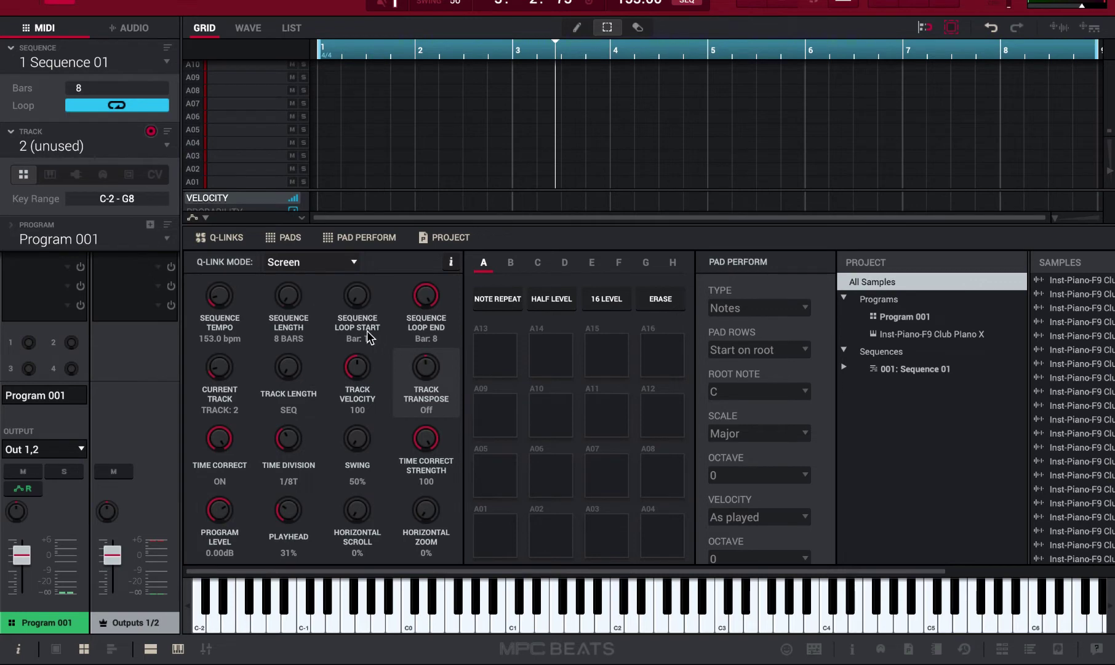
key(ctrl+b)
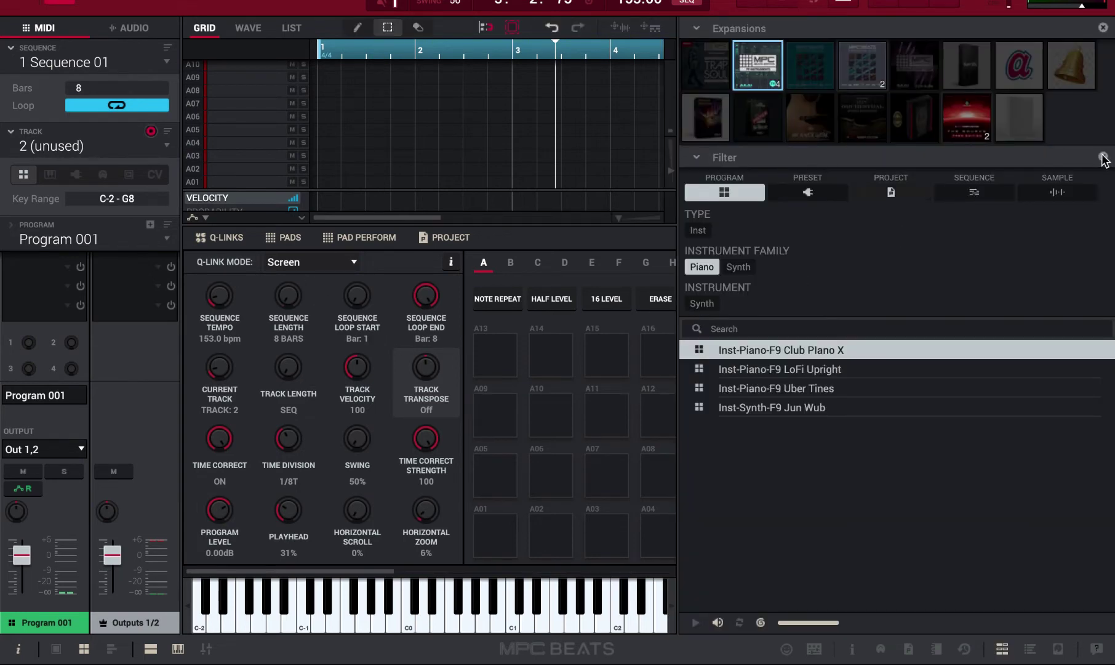
click(1055, 195)
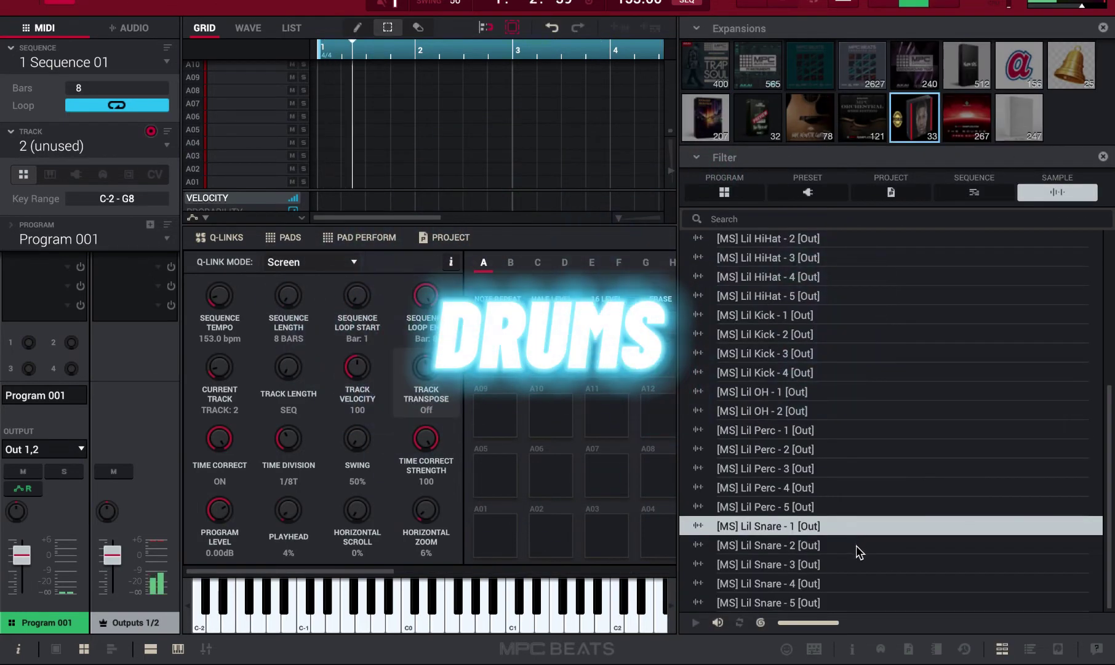
Audition the Lil Snare samples and assign [MS] Lil Snare - 2 [Out] to pad A02.
click(857, 545)
click(858, 531)
click(864, 545)
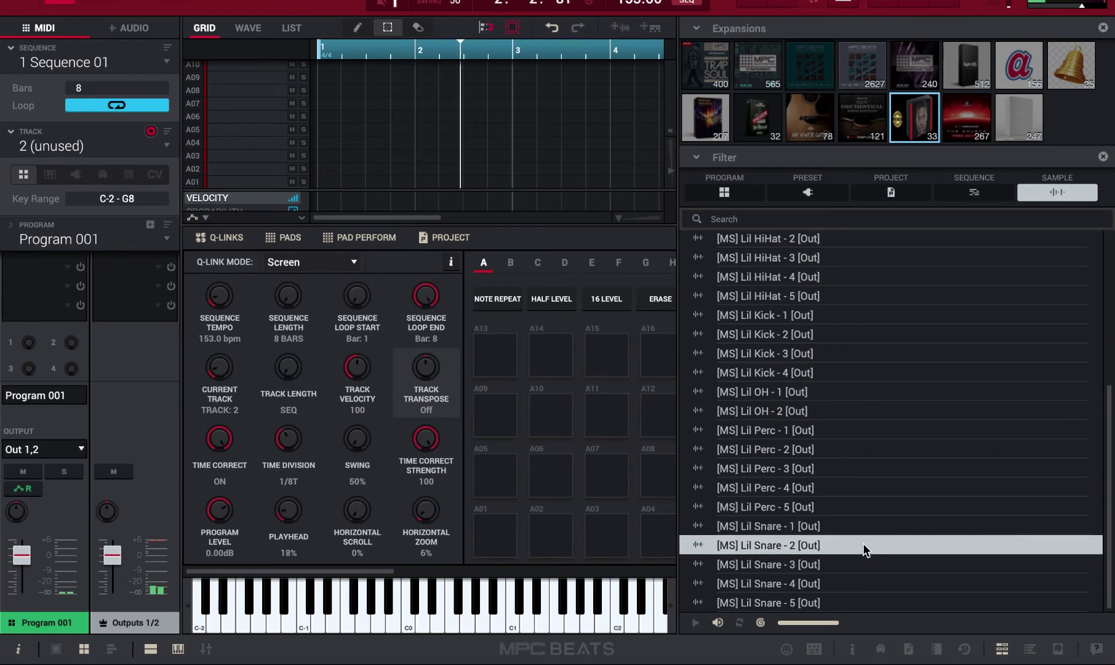
drag(860, 546, 544, 543)
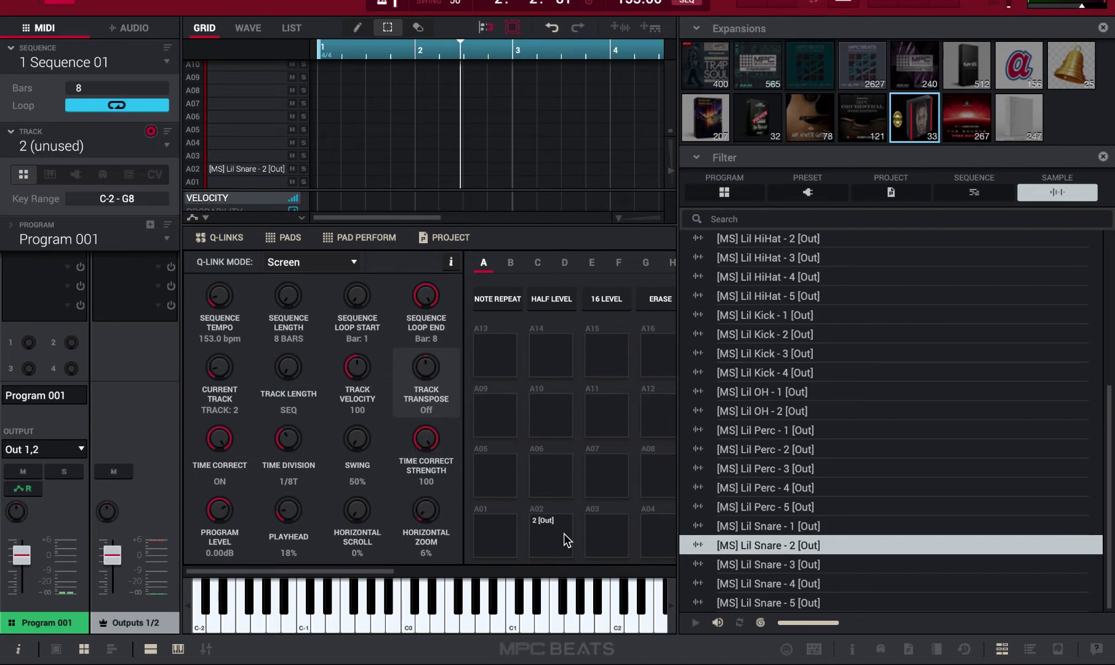
Record snare hits from pad A02 on the third beat of each bar while the loop plays.
key(space)
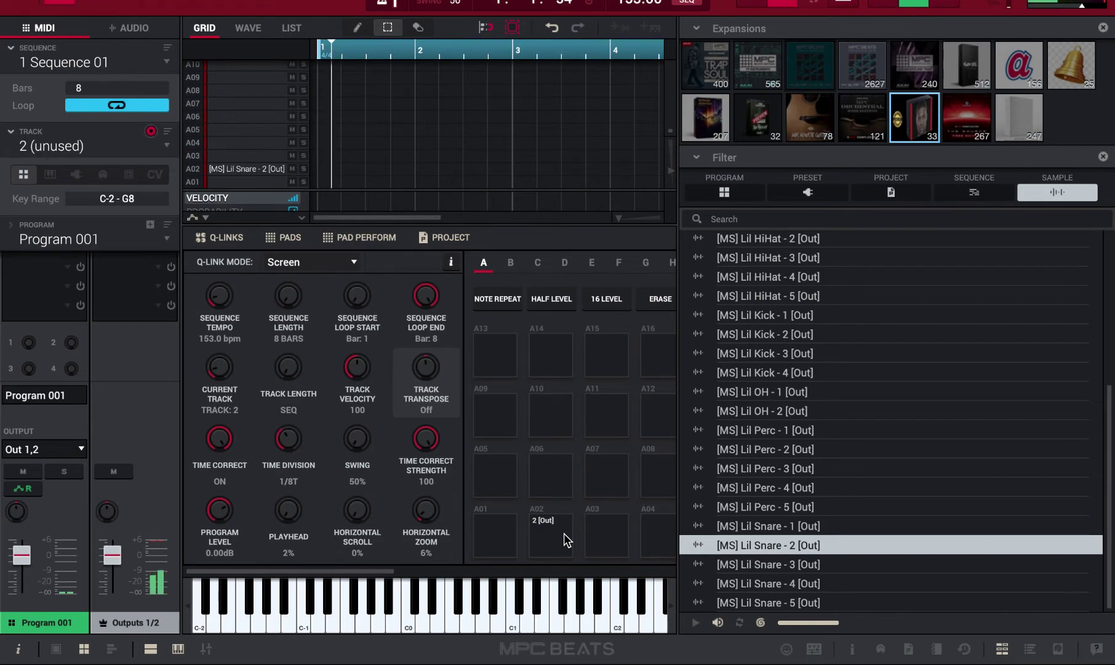
click(564, 533)
click(564, 533)
click(563, 533)
click(564, 533)
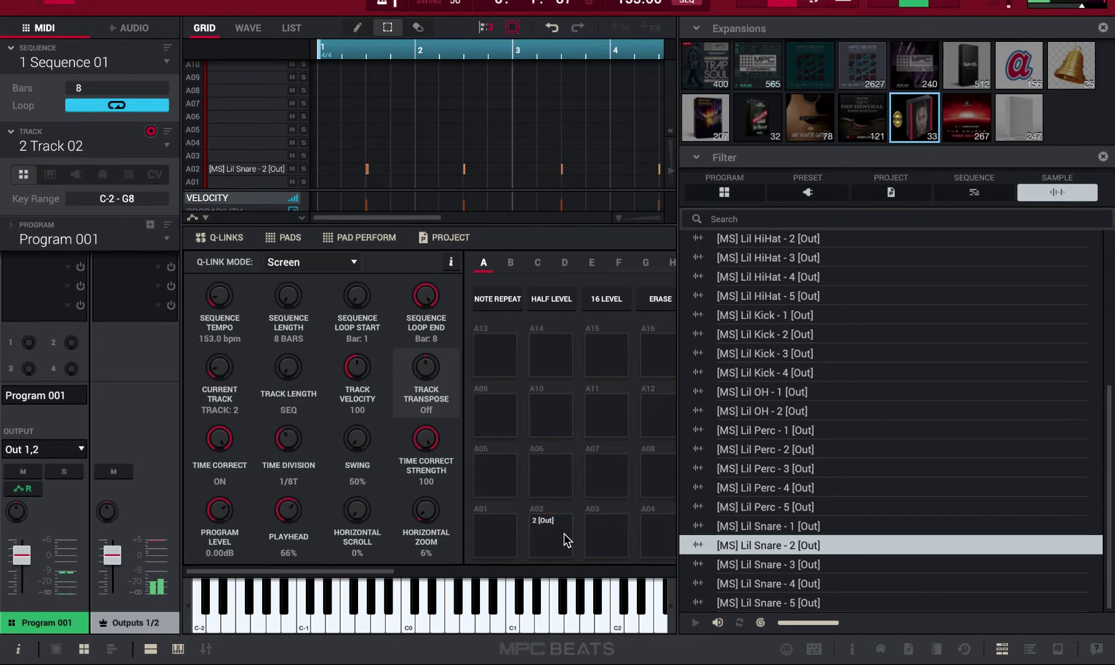
click(564, 534)
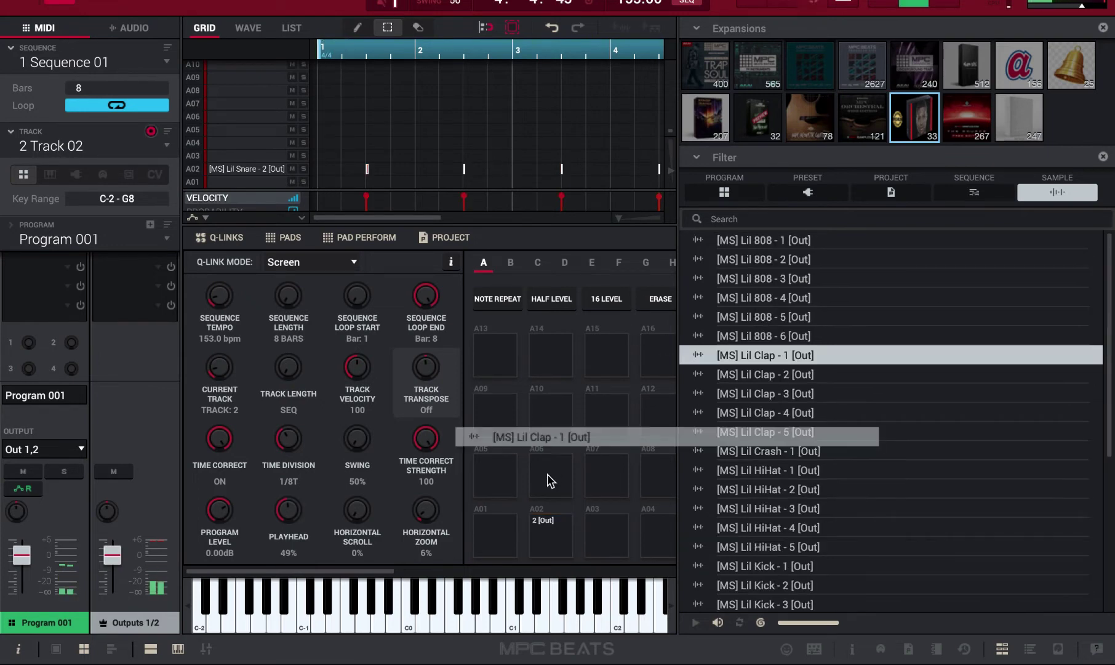
Assign [MS] Lil Clap - 1 [Out] to pad A03 and record it on the same beats as the snare.
drag(548, 475, 595, 542)
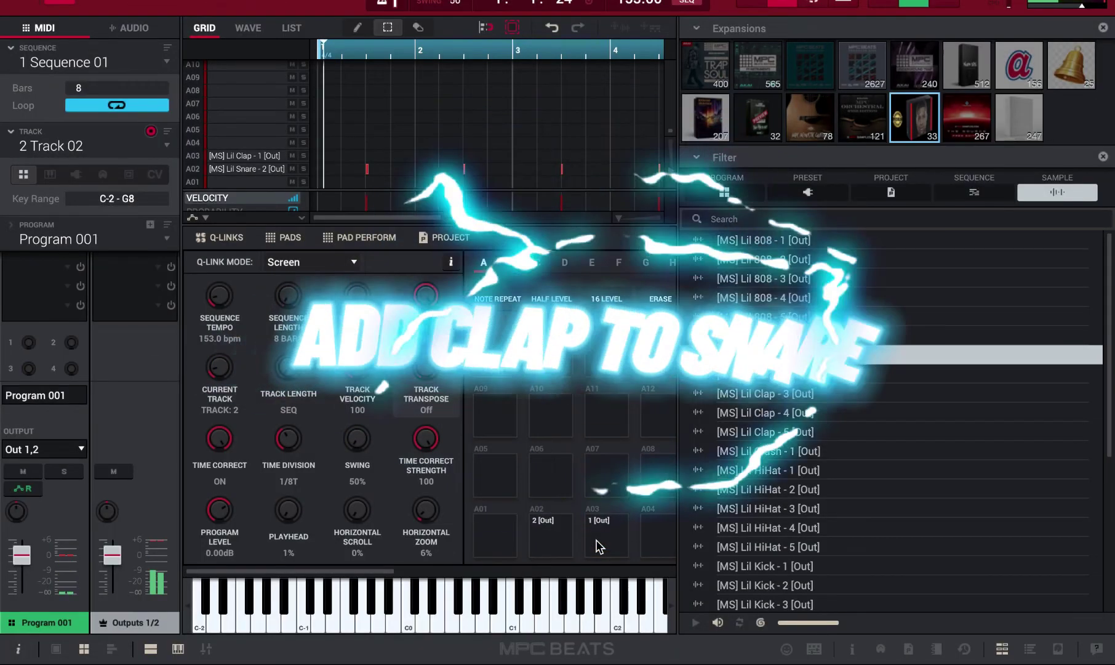
click(598, 544)
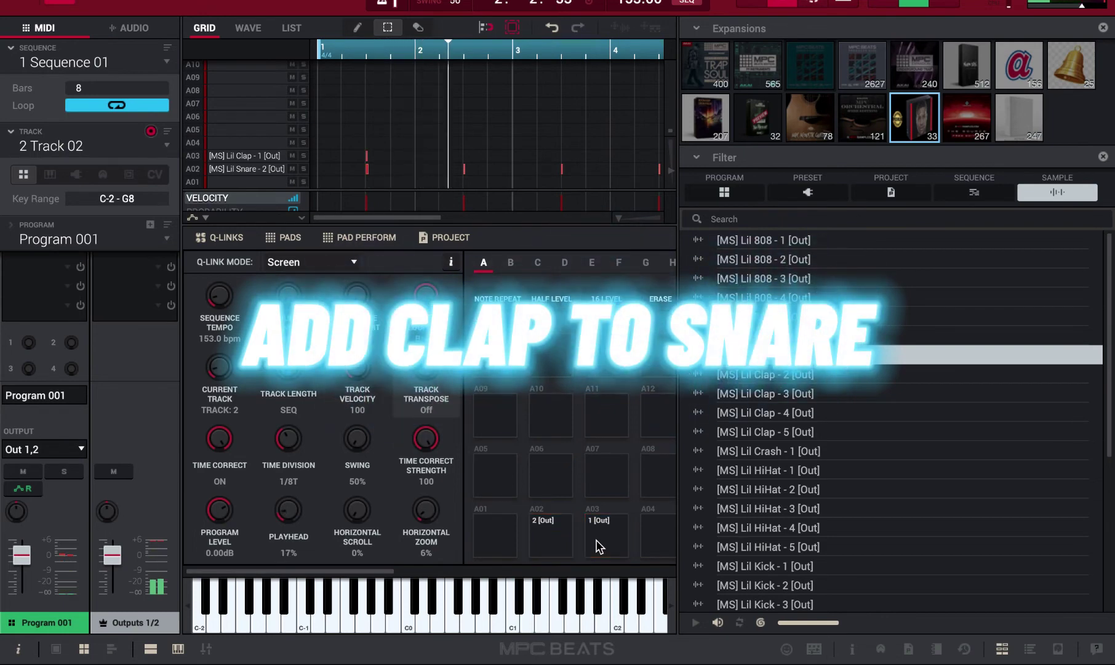
click(598, 544)
click(600, 544)
click(600, 544)
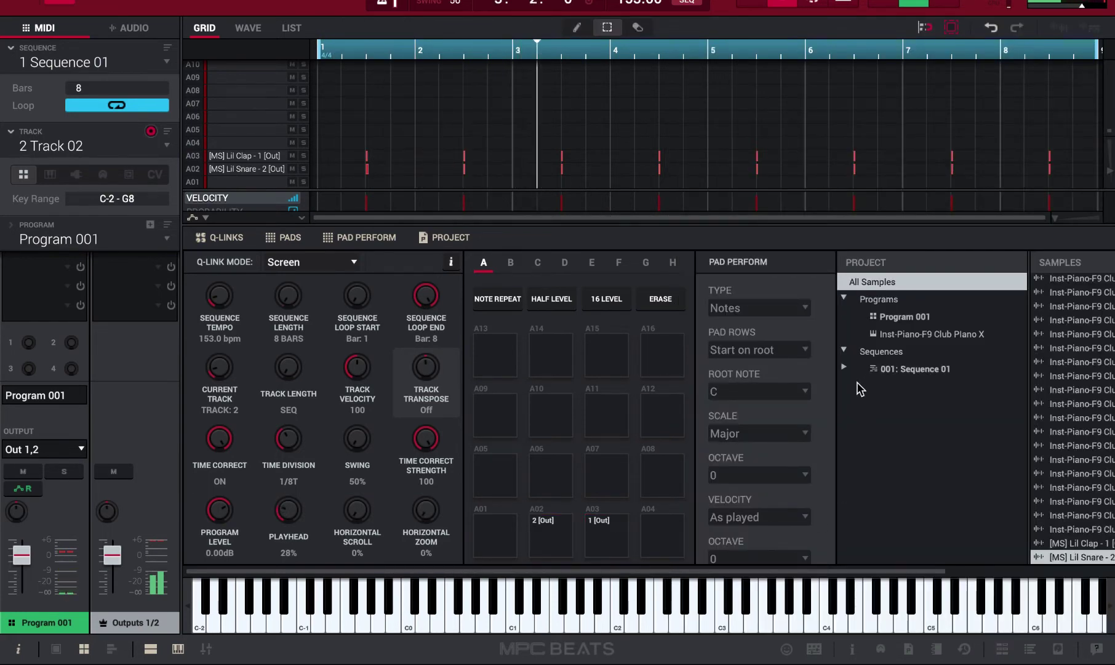
Assign [MS] Lil OH - 1 [Out] to pad A01 and draw an open-hat note at the start of bar 1.
drag(763, 392, 486, 535)
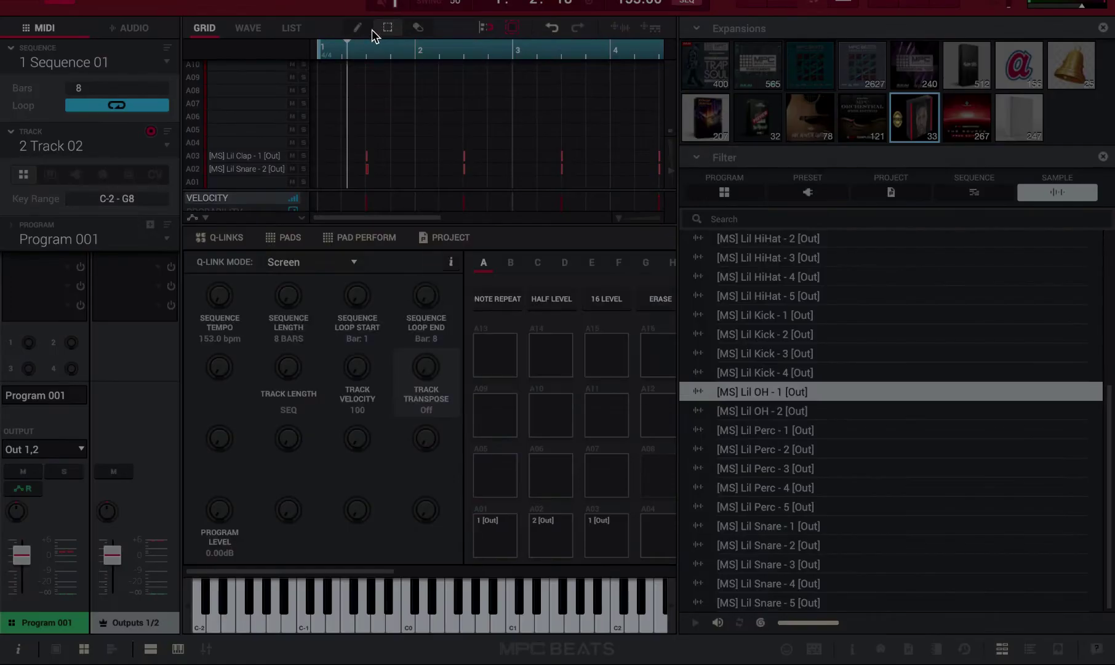
click(357, 27)
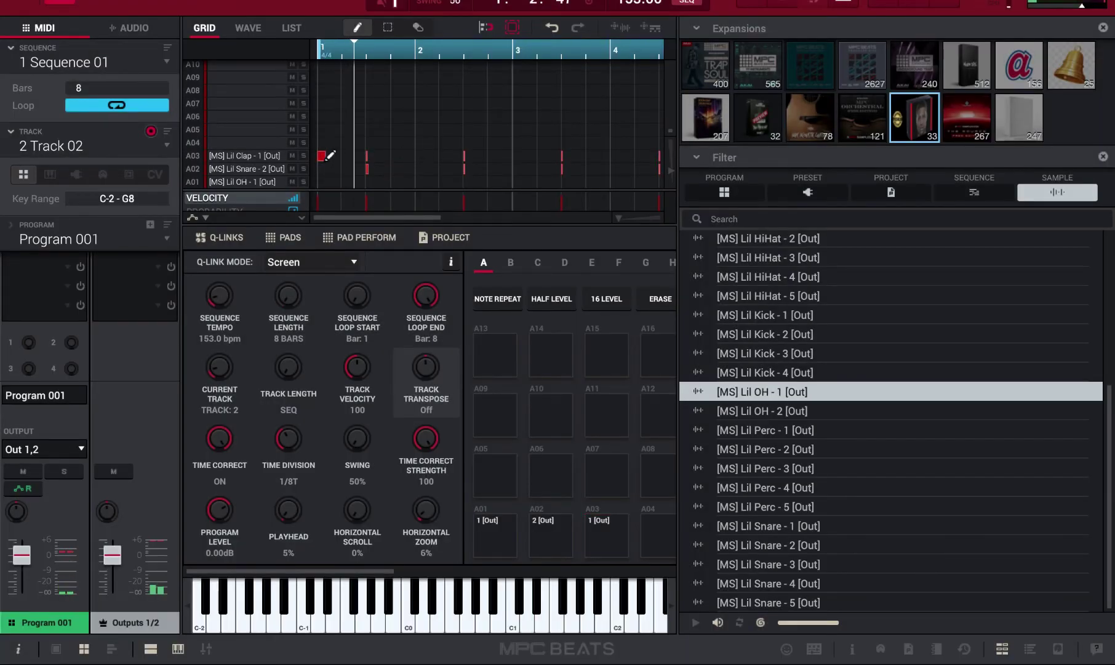
drag(321, 159, 322, 182)
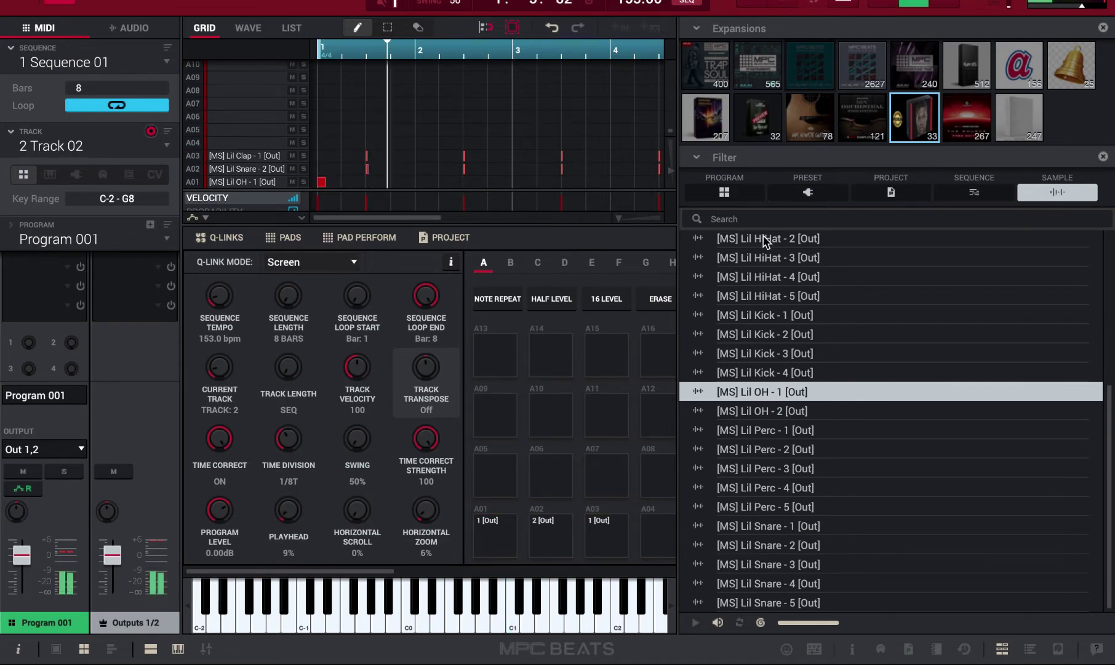
Draw a second open-hat note at the start of bar 5 and enlarge the note grid so all eight bars show.
key(ctrl+b)
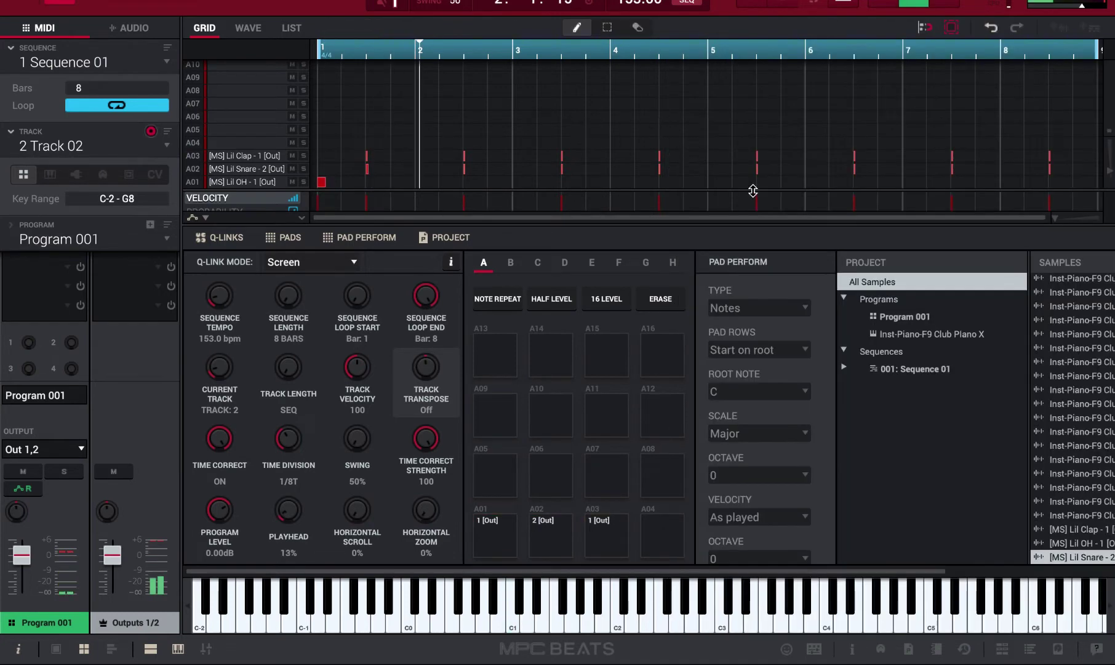
click(101, 2)
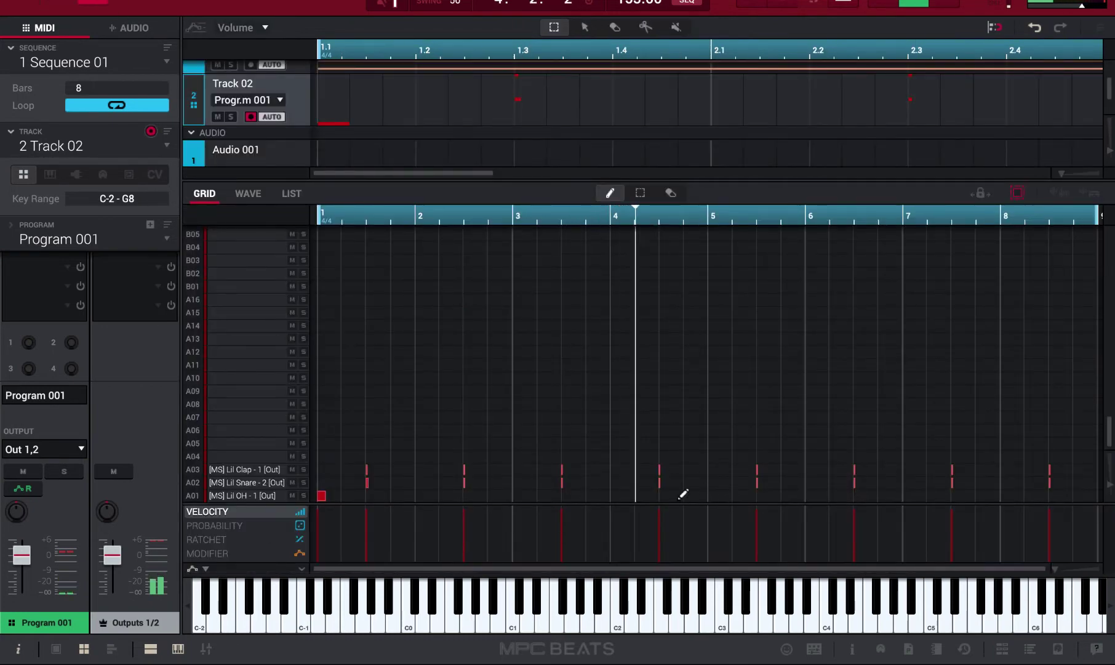
click(741, 495)
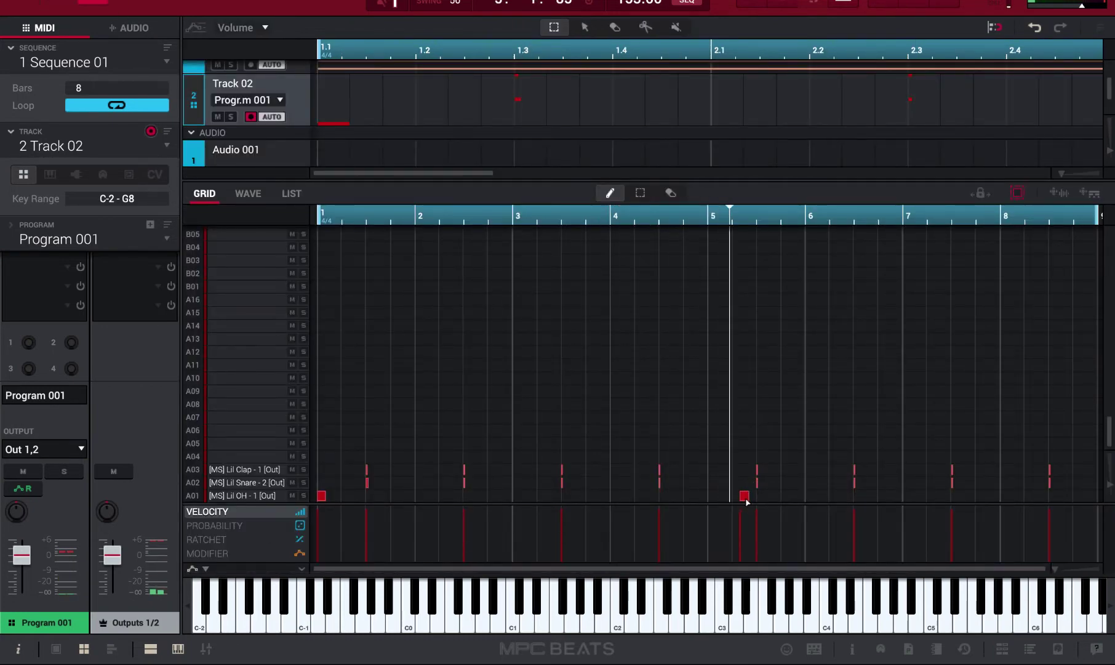
drag(745, 496, 716, 499)
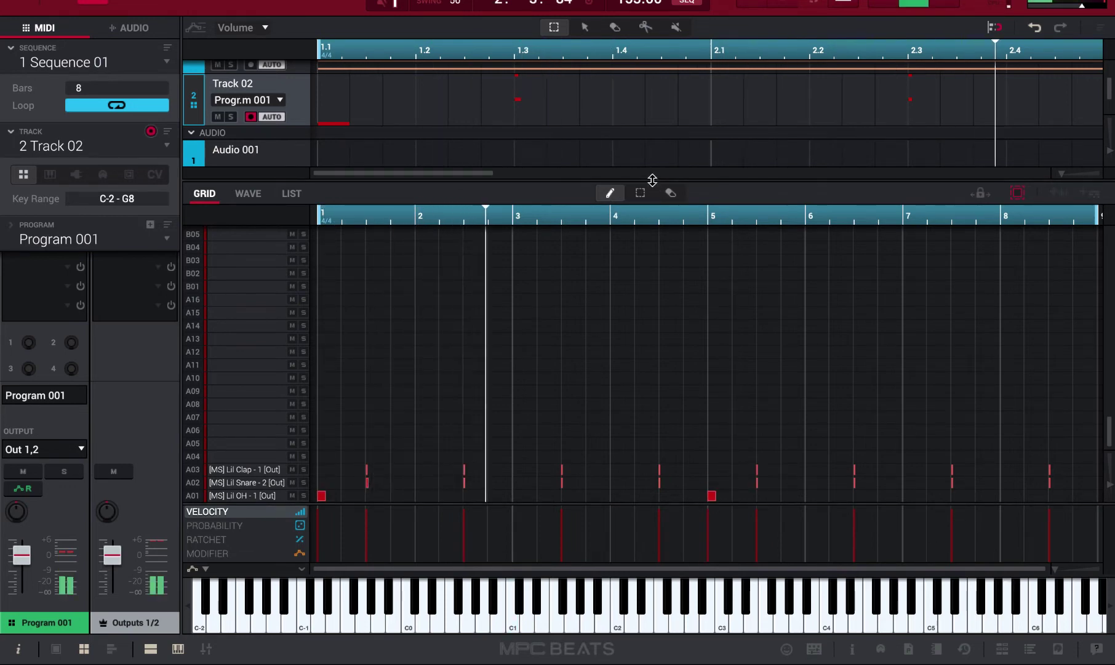
drag(653, 178, 651, 130)
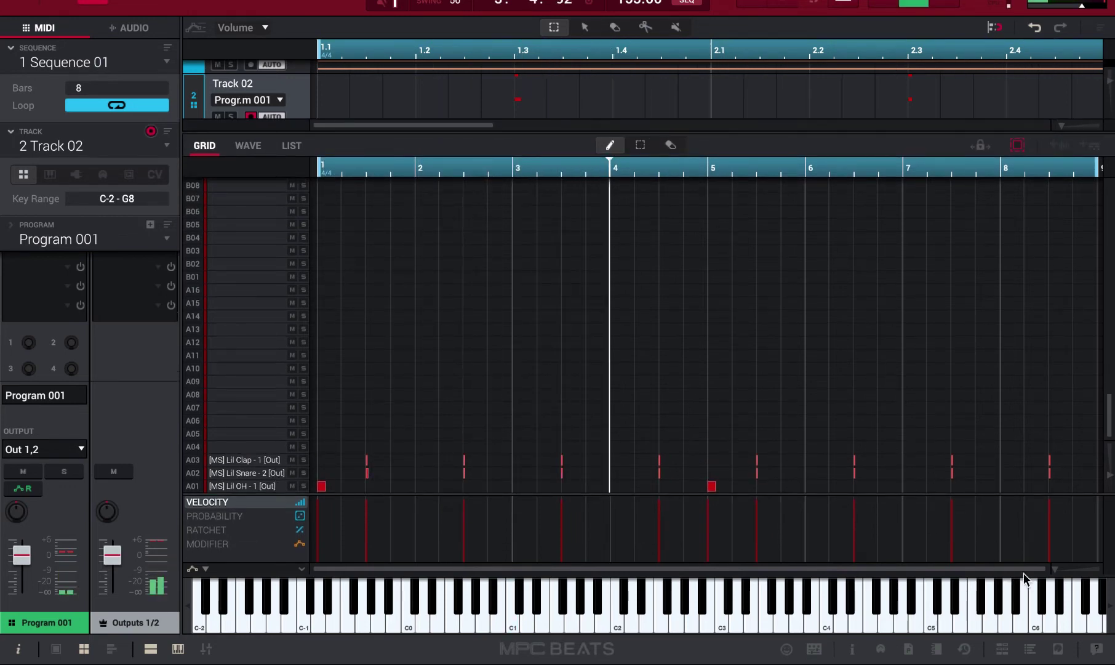
drag(1021, 570, 1058, 561)
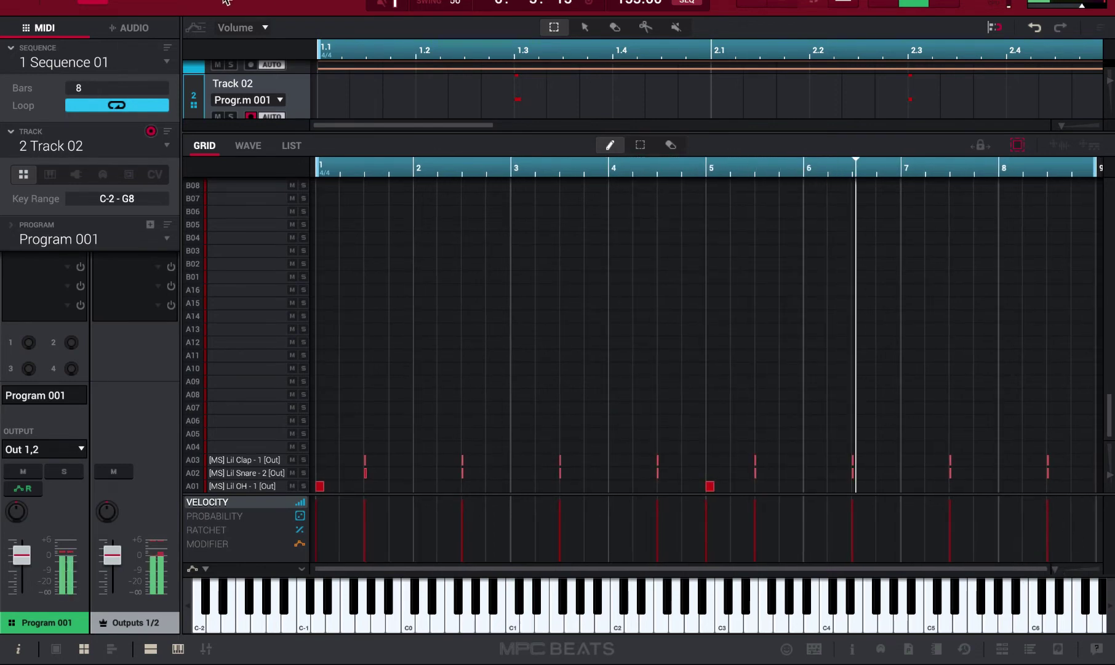
Audition the hi-hat and kick samples and assign [MS] Lil Kick - 1 [Out] to pad A04.
key(ctrl+b)
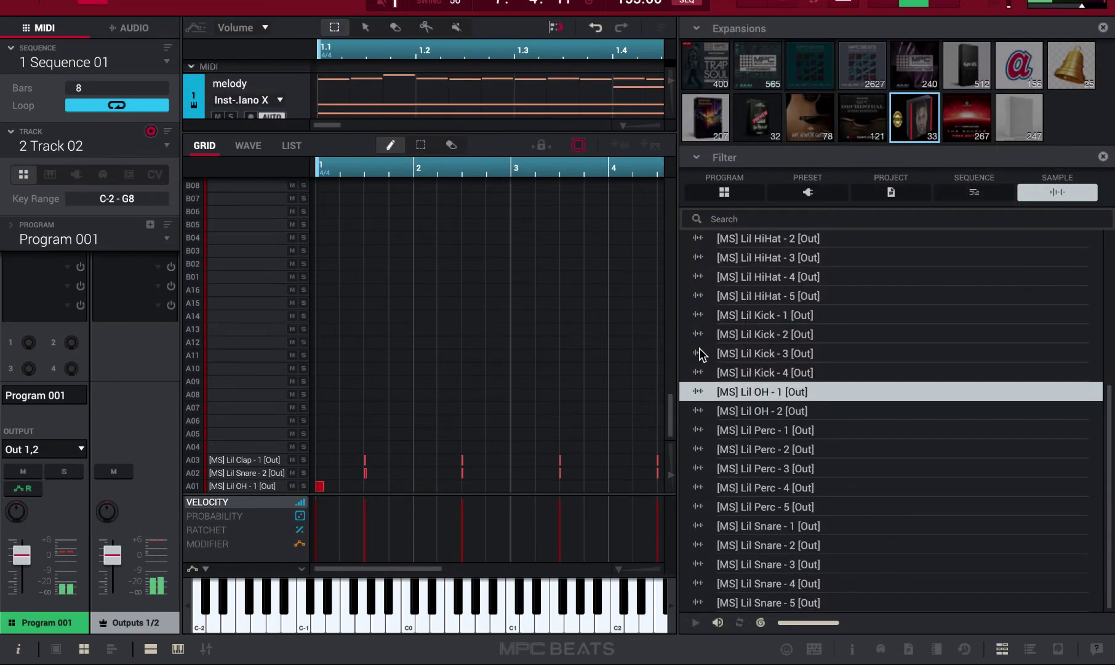
click(825, 317)
click(828, 294)
click(831, 258)
click(831, 315)
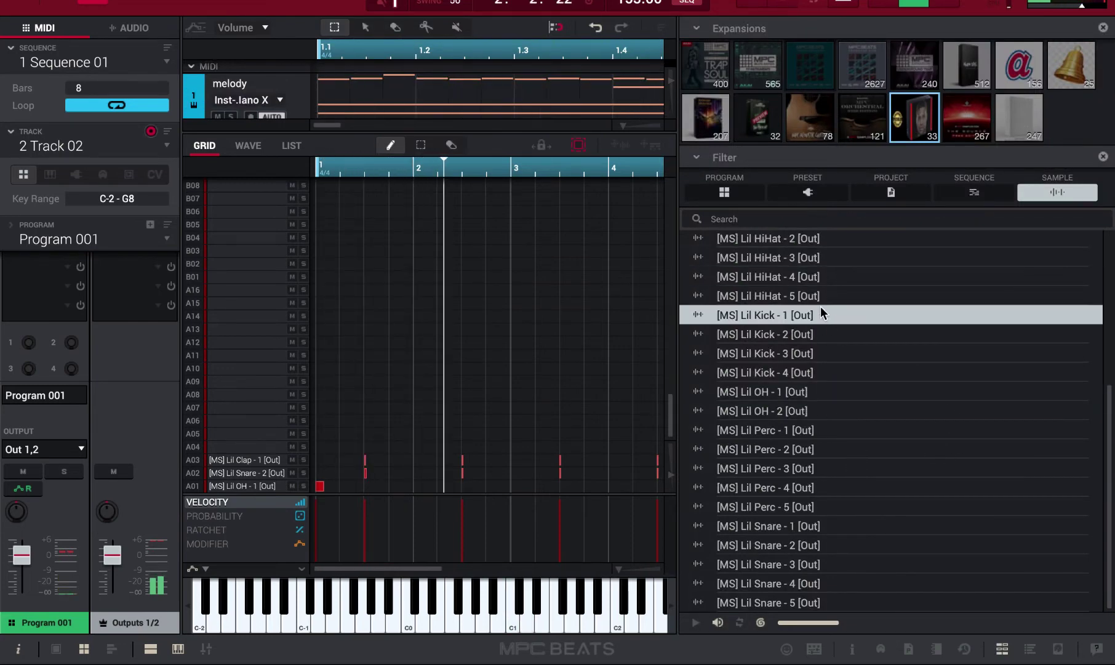
click(65, 1)
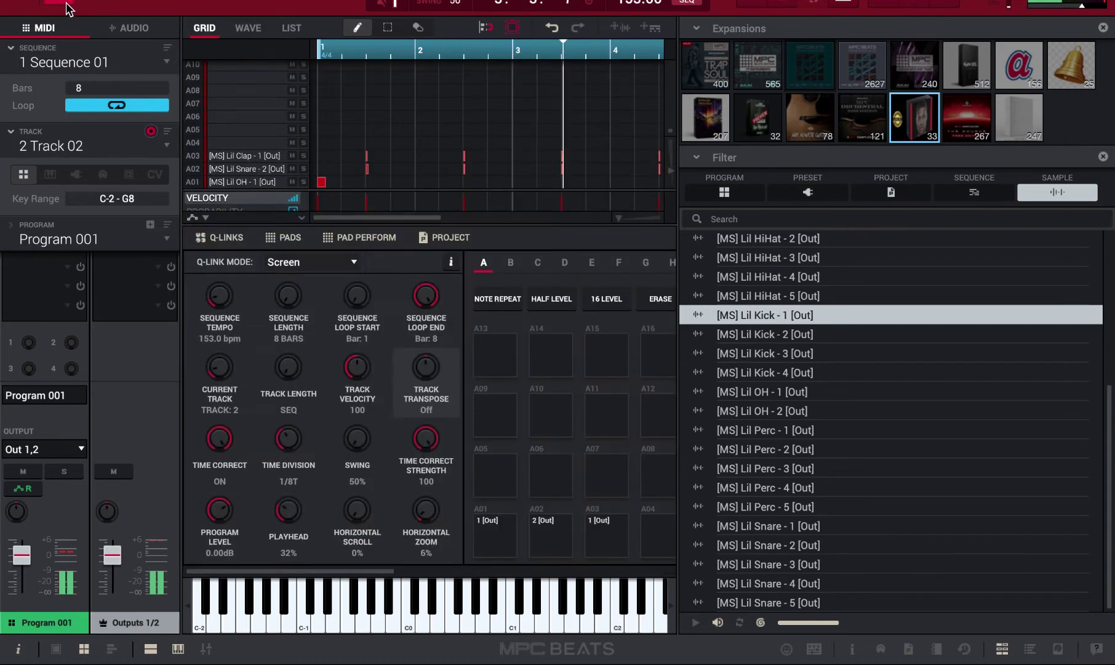
drag(649, 420, 645, 533)
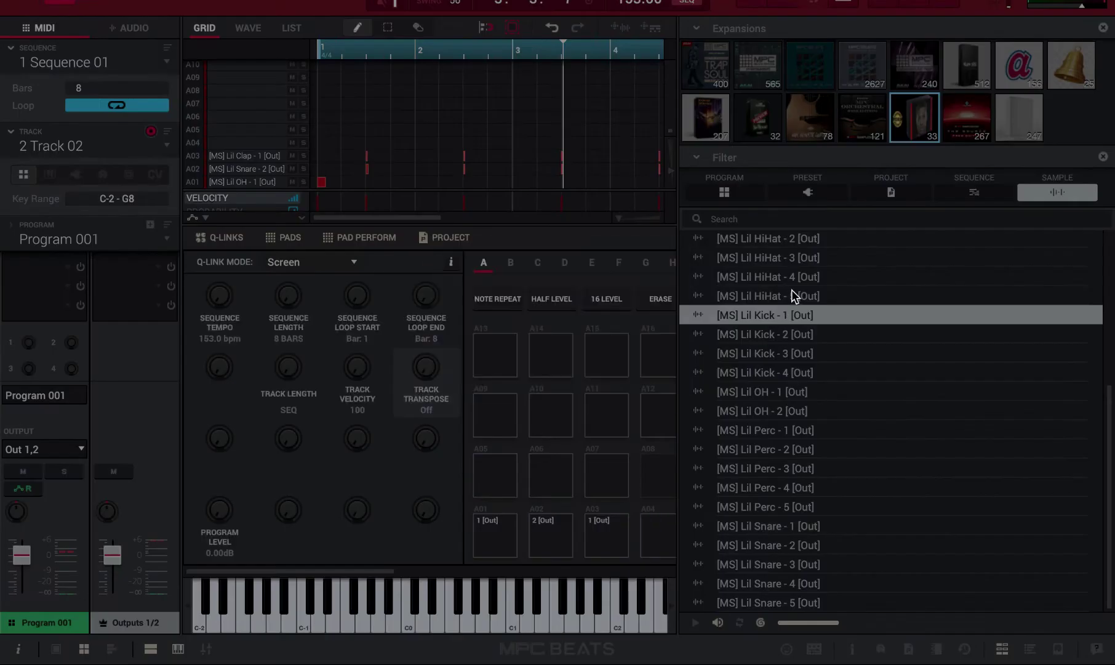
Audition the hi-hat samples and assign [MS] Lil HiHat - 1 [Out] to pad A05.
click(792, 289)
click(795, 275)
click(798, 257)
click(800, 239)
scroll(801, 245, up, 2)
click(813, 301)
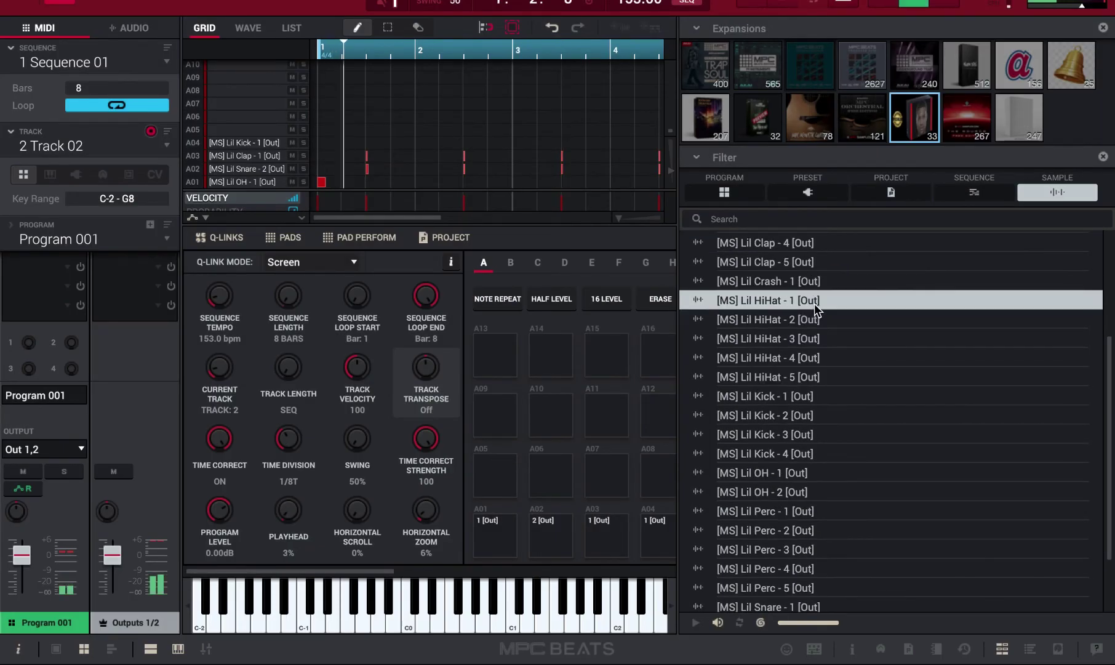
drag(839, 301, 511, 471)
key(ctrl+b)
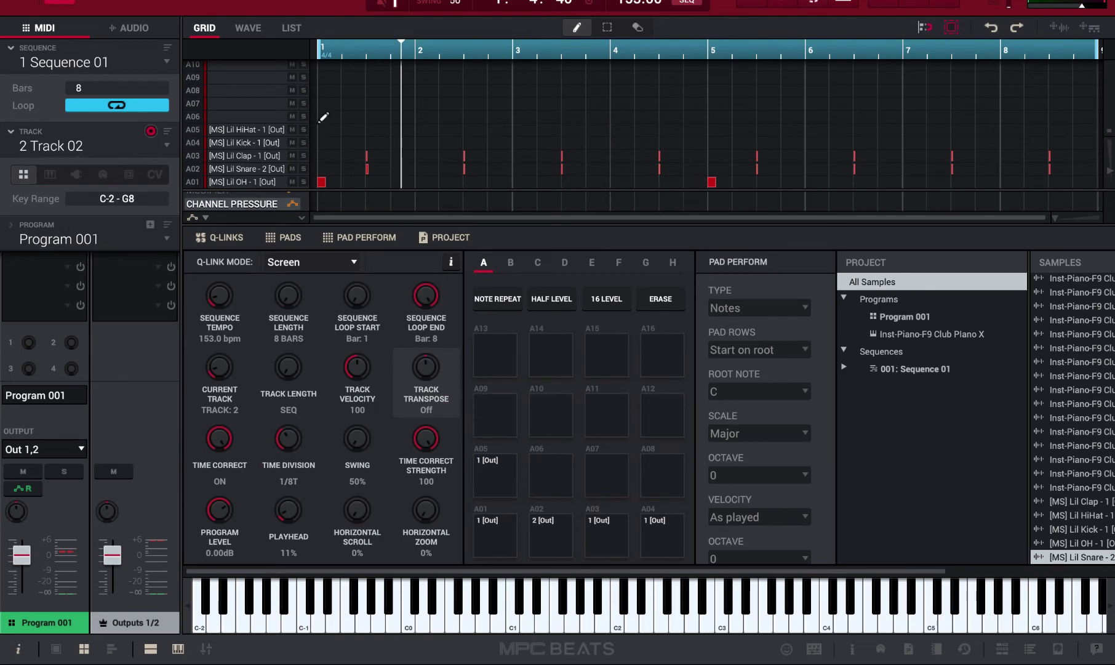
Fill the A05 hi-hat row with continuous notes across all eight bars, enlarge the note grid and play the loop.
mouse_move(328, 130)
mouse_down()
mouse_move(555, 146)
mouse_move(746, 133)
mouse_move(924, 161)
mouse_up()
drag(1060, 148, 1082, 148)
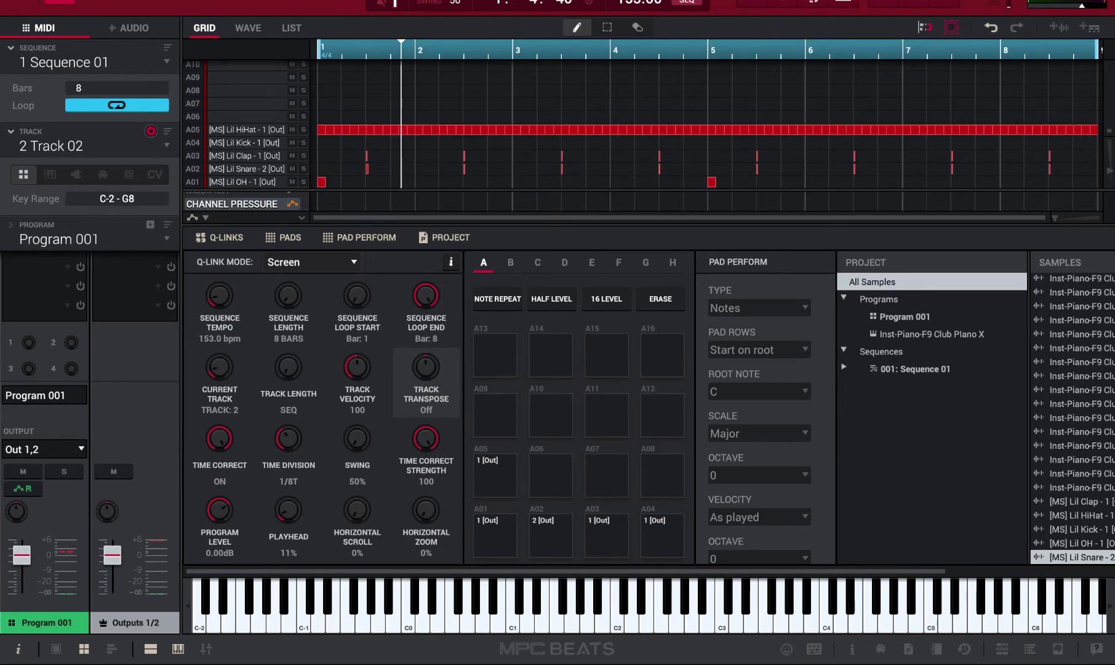
key(space)
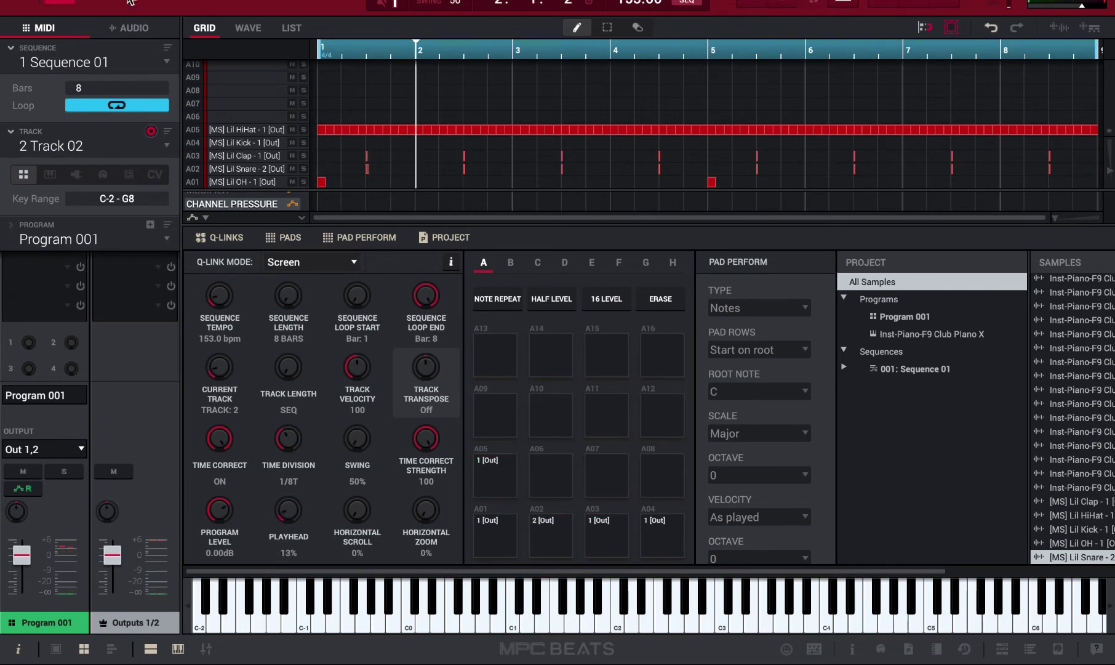
click(93, 2)
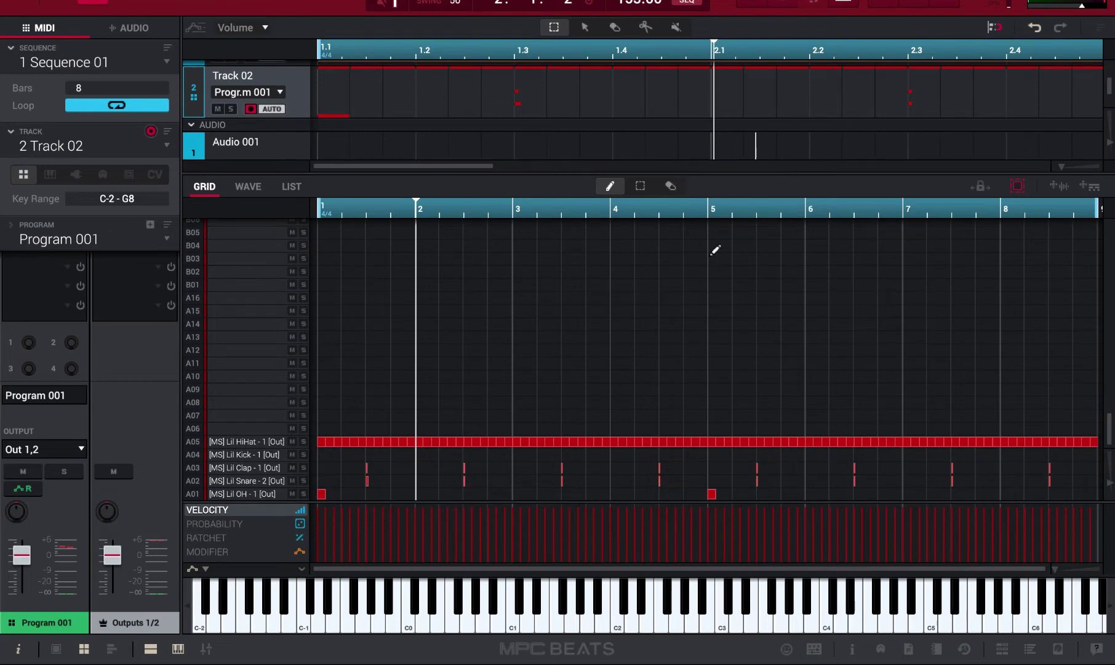
key(space)
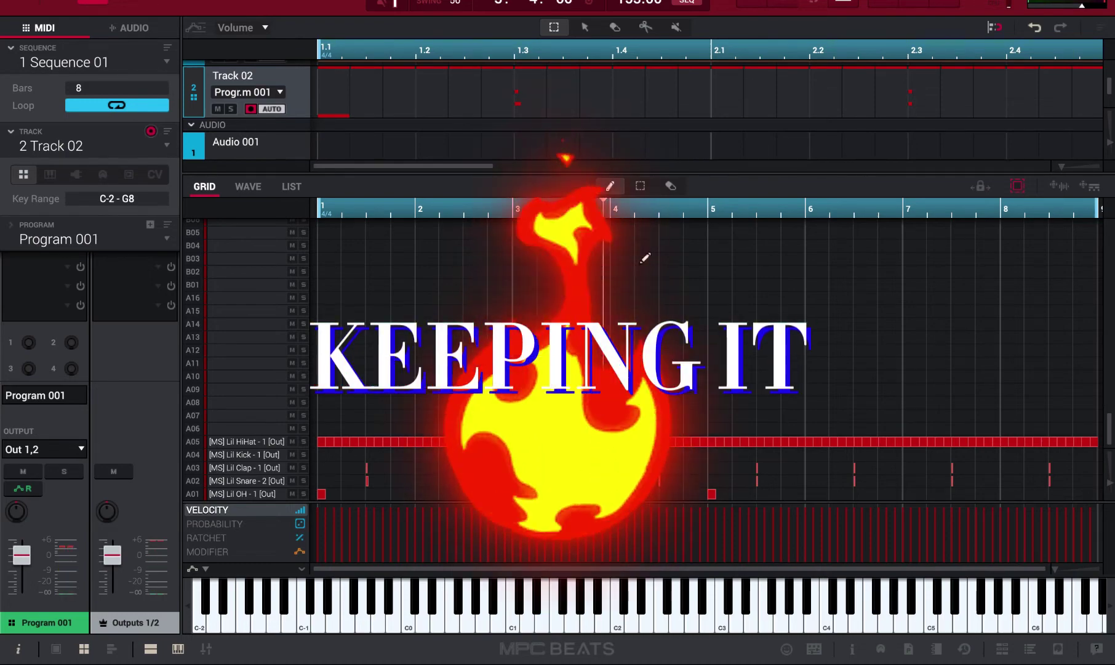
key(space)
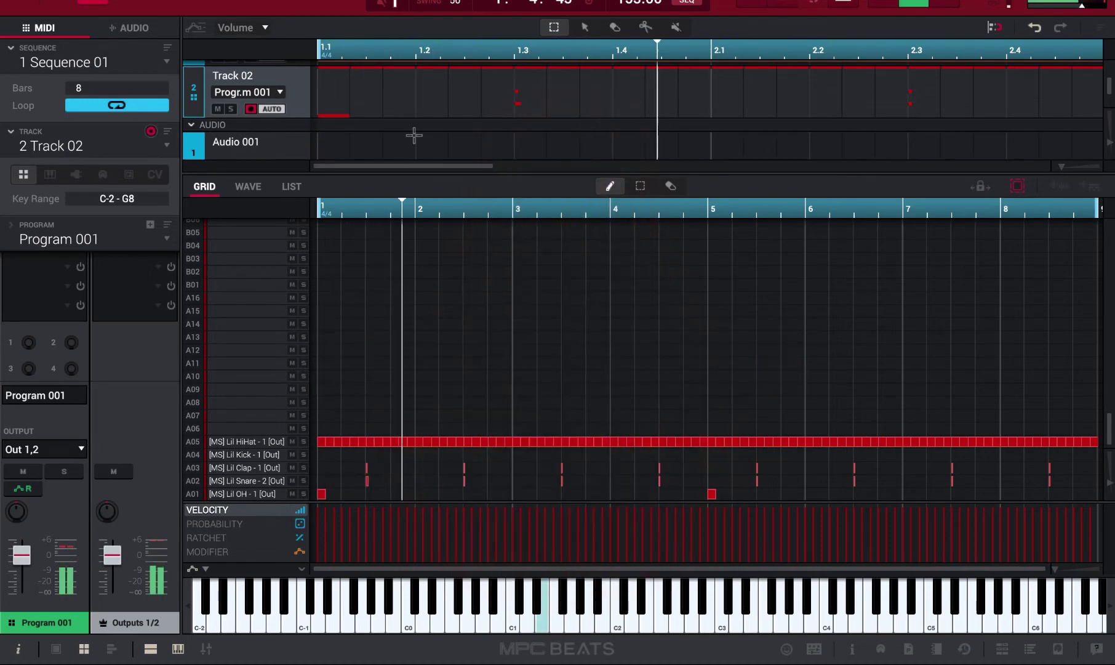
click(62, 3)
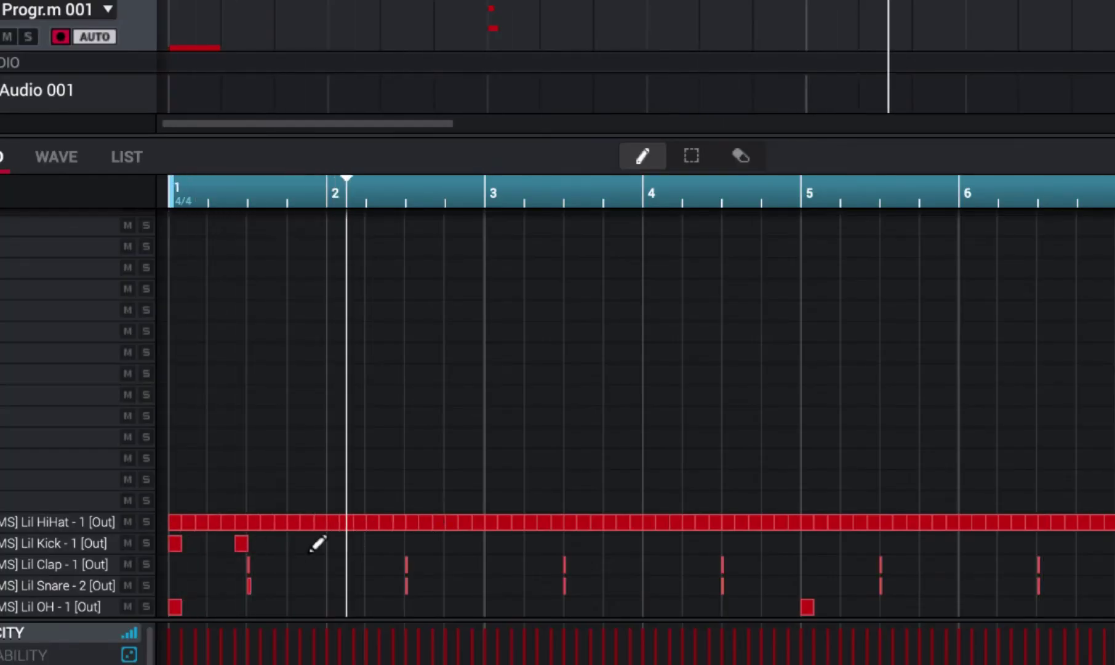
Delete the extra kick note just before the first snare in bar 1 and set the time division to 8.
click(242, 543)
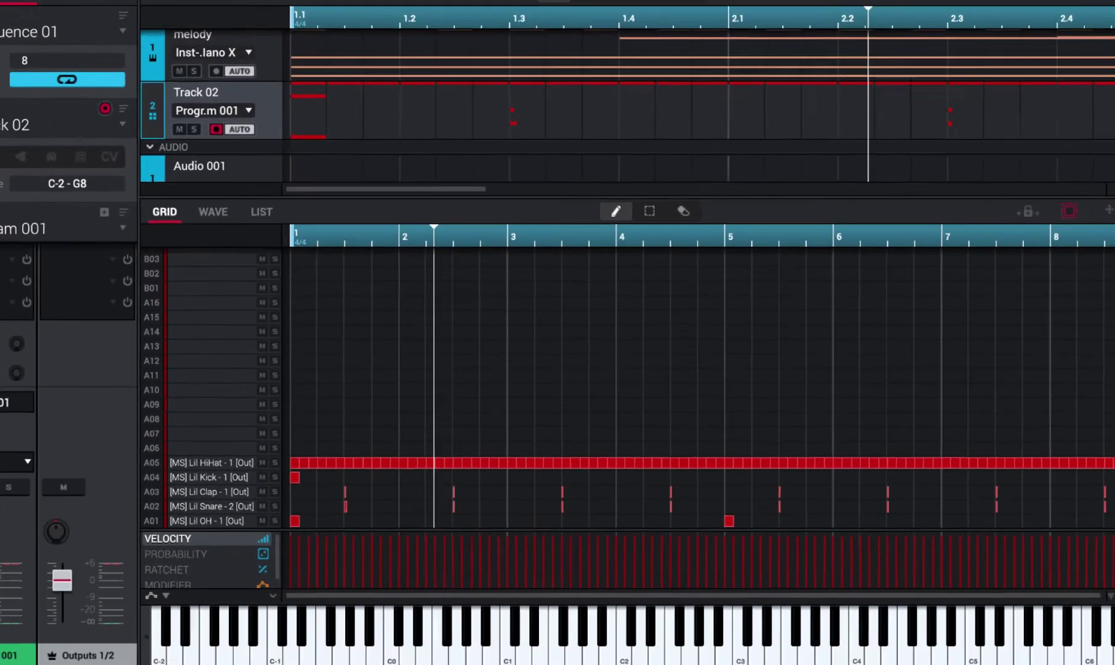
click(478, 3)
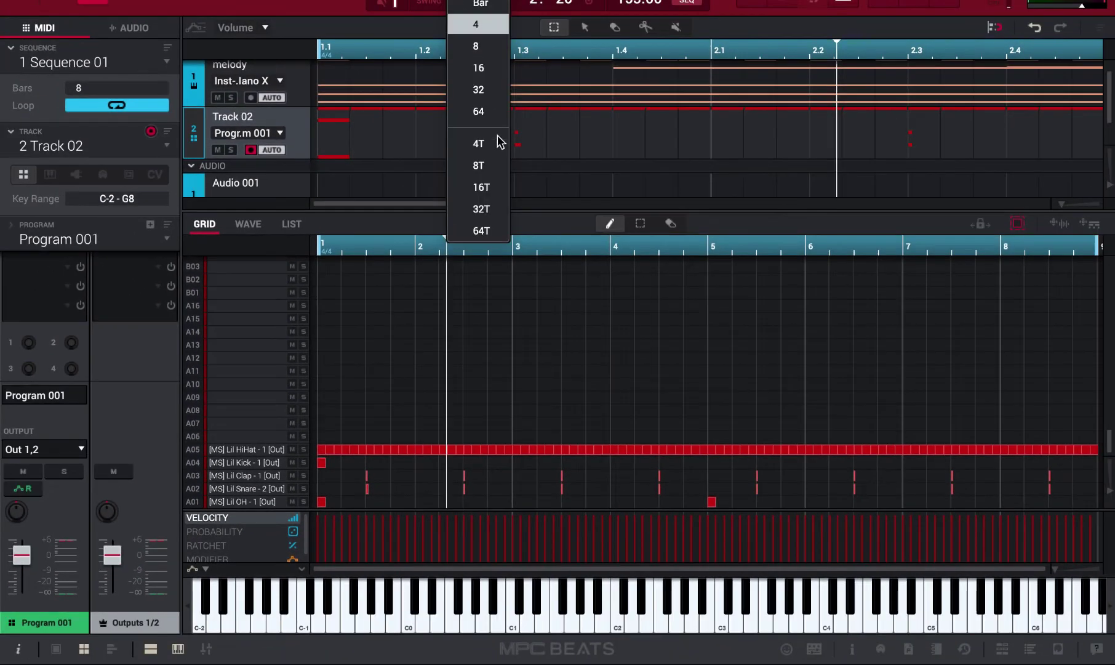
click(478, 46)
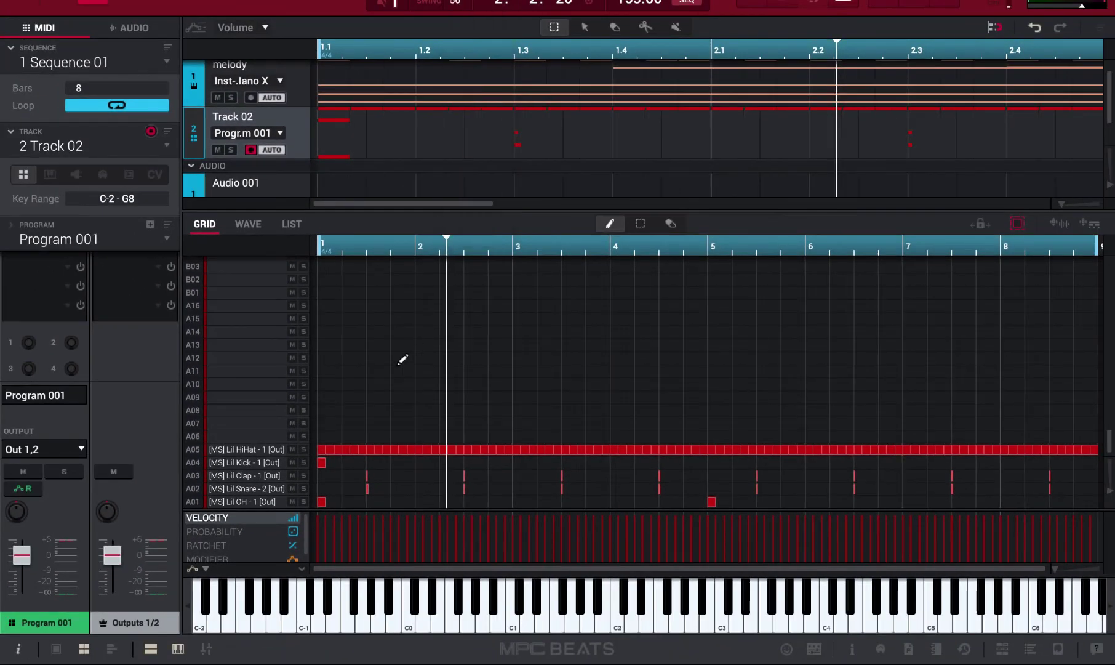
Draw kick notes on the second eighth of bar 2 and at the start of bar 3, checking them against playback.
key(space)
click(422, 461)
key(space)
key(space)
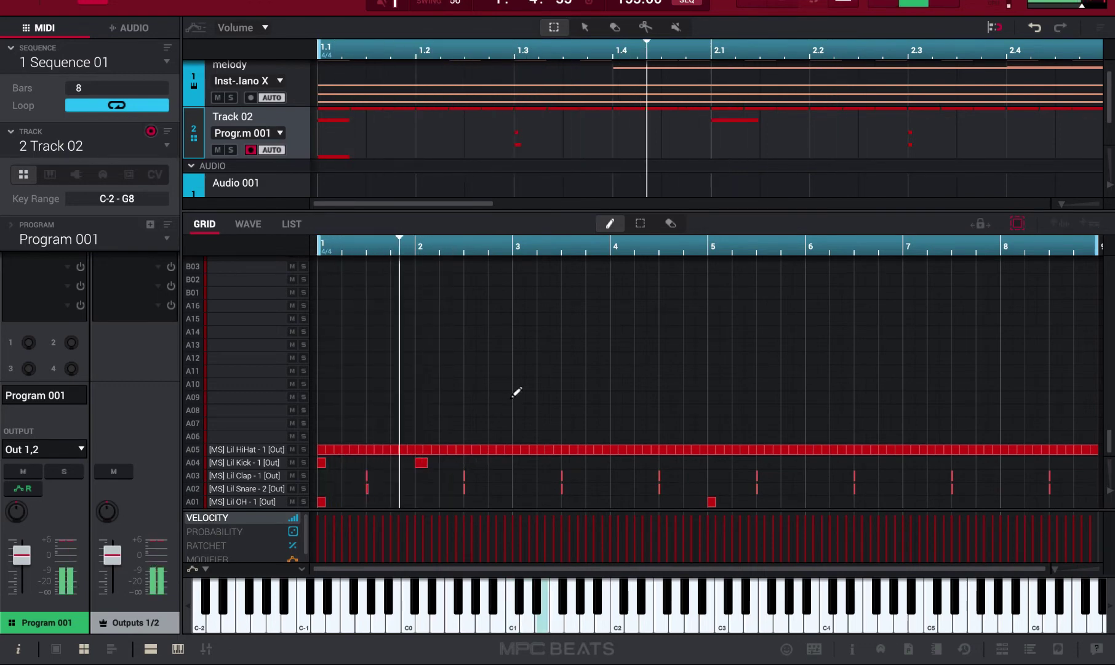
drag(423, 469, 435, 469)
key(space)
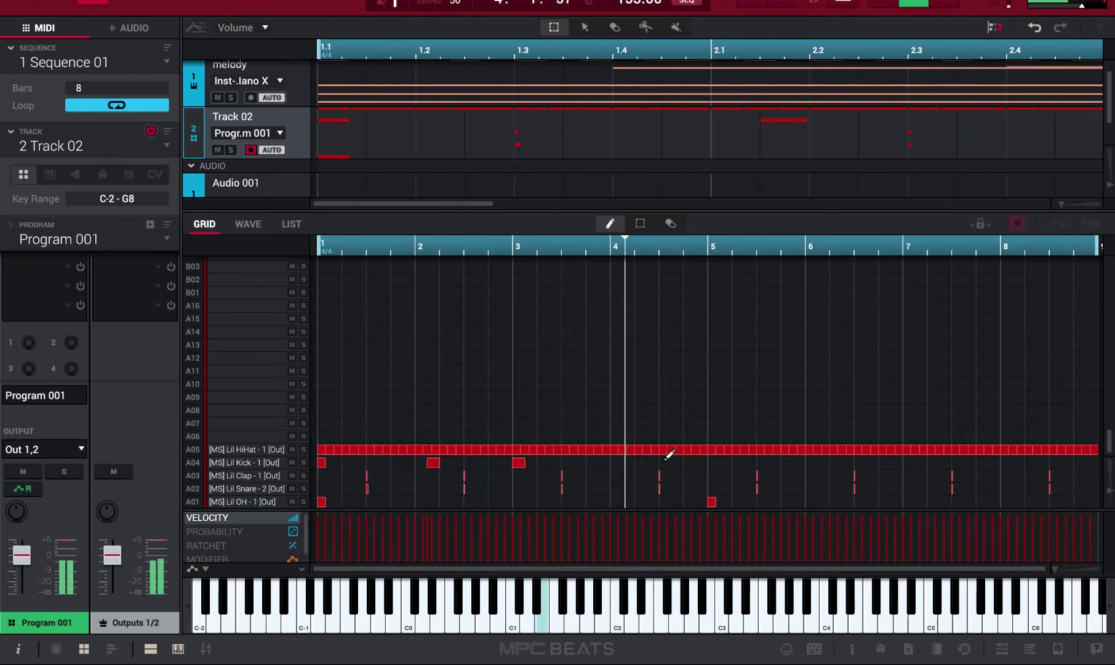
Draw kick notes at the start of bar 5, just before the snare in bar 6 and on beat 4 of bar 8.
click(714, 462)
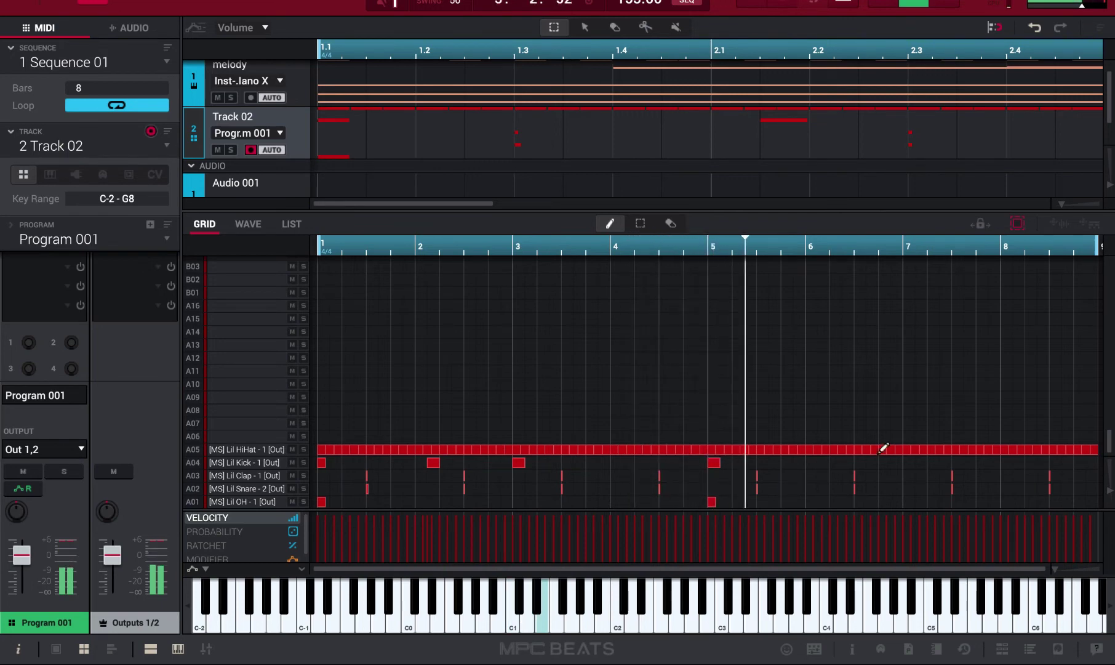
click(848, 463)
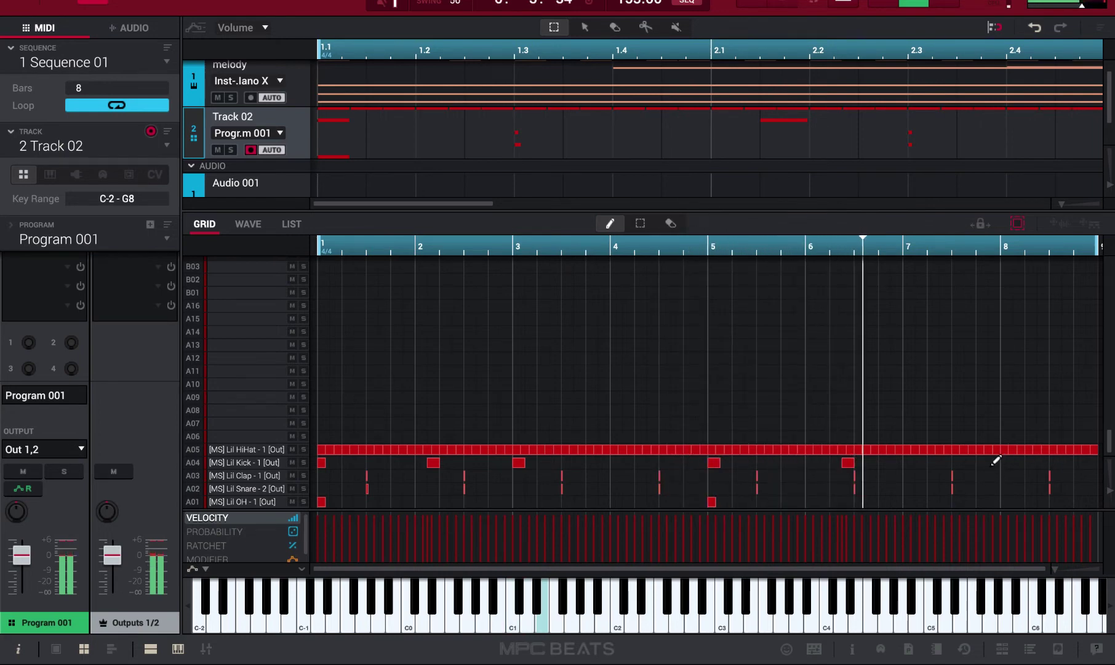
click(1080, 462)
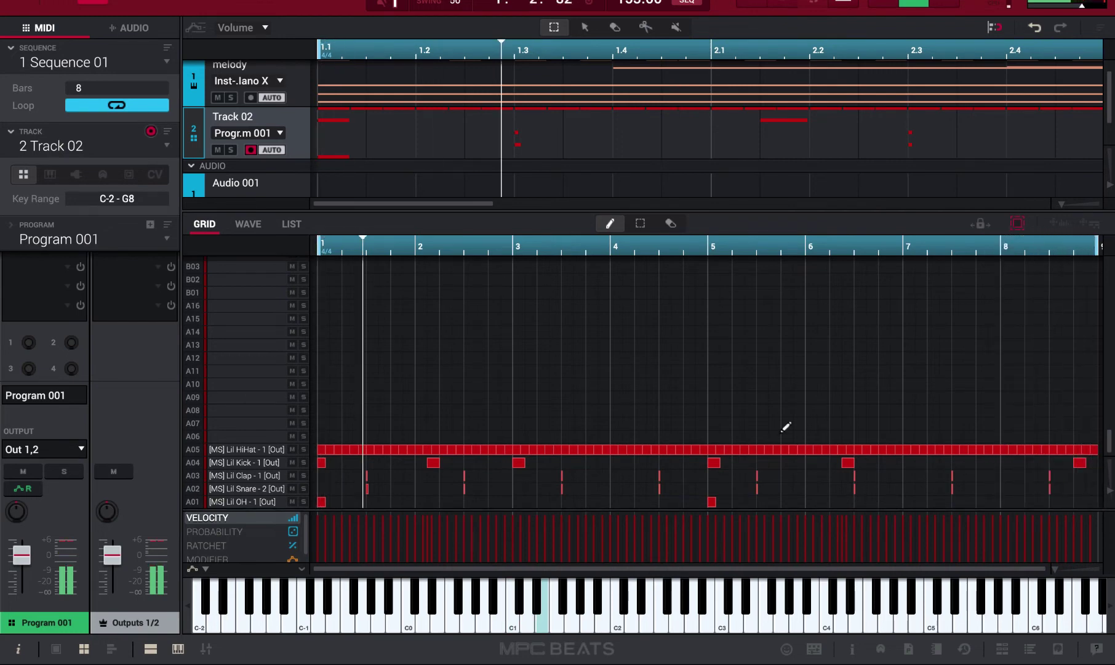
Add kick notes on beat 4 of bar 4, the last eighth of bar 5, and the first and sixth eighths of bar 7.
click(689, 462)
click(812, 462)
click(909, 462)
click(958, 462)
drag(959, 468, 971, 462)
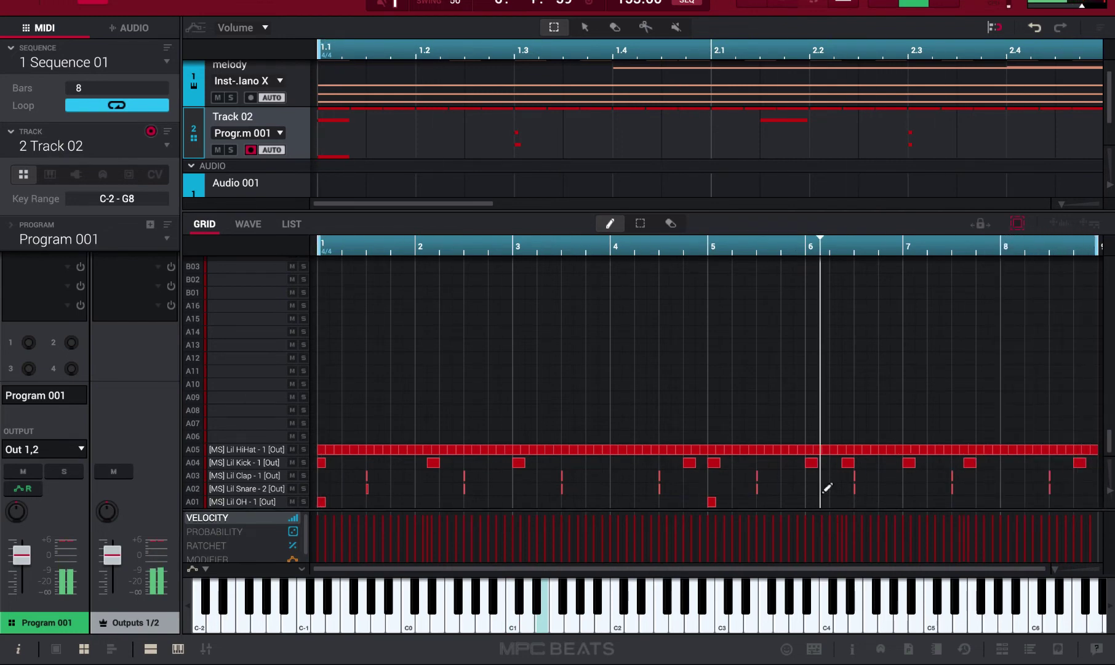
drag(806, 462, 799, 462)
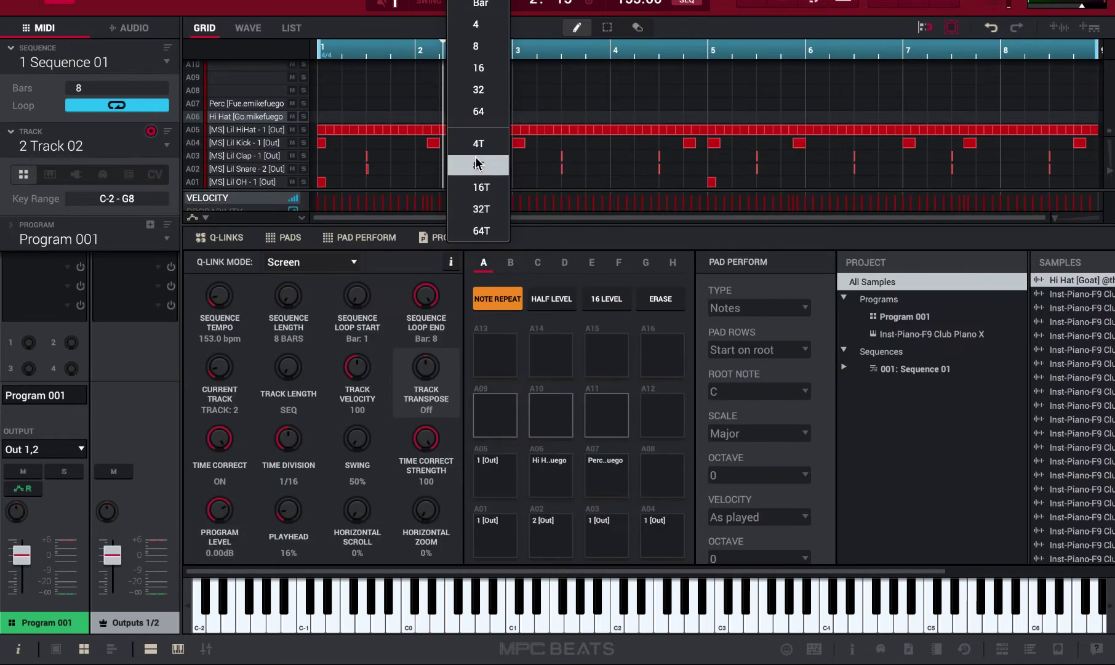
Set the time division to 8T and record note-repeat hi-hat rolls from pad A06 near the ends of bars 2, 4, 6 and 8.
click(477, 164)
click(536, 465)
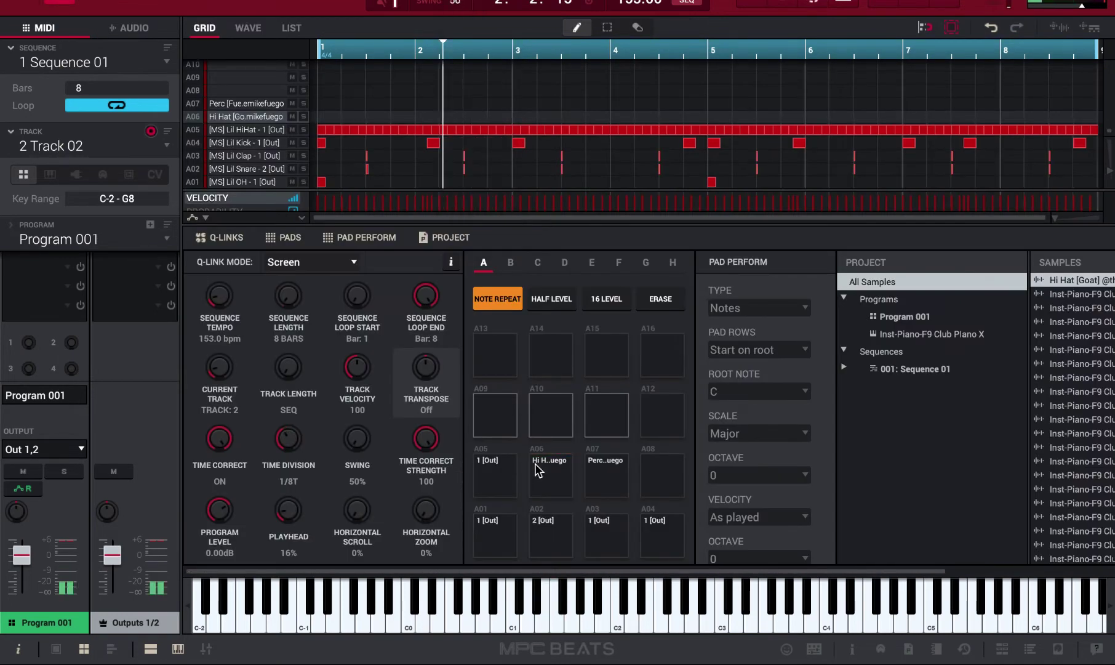
key(space)
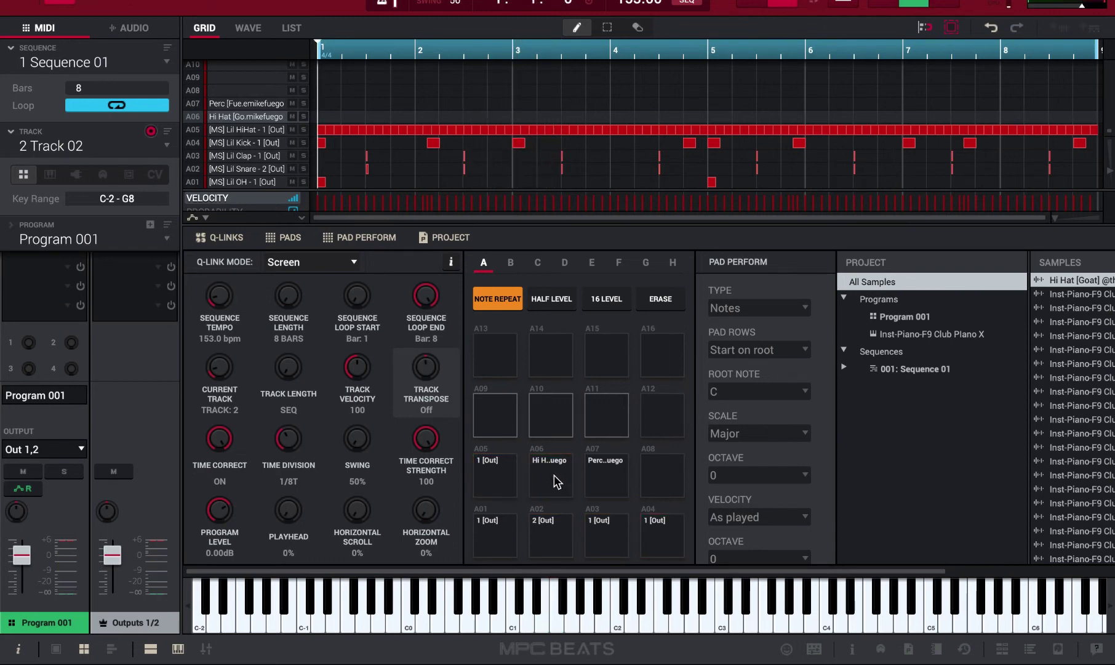
key(space)
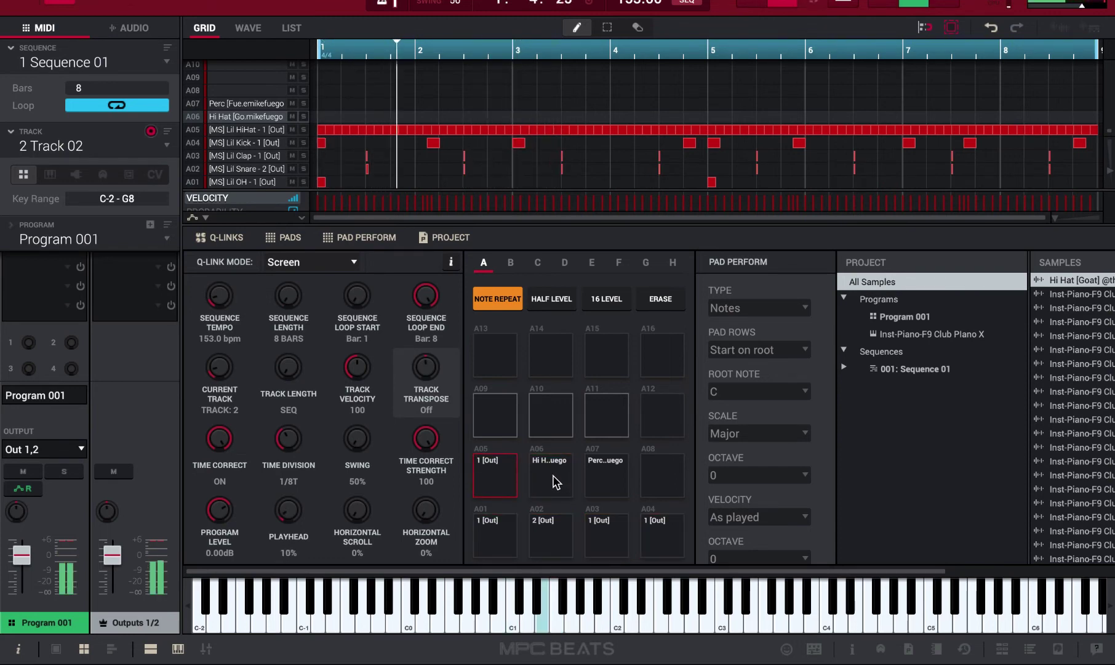
click(552, 475)
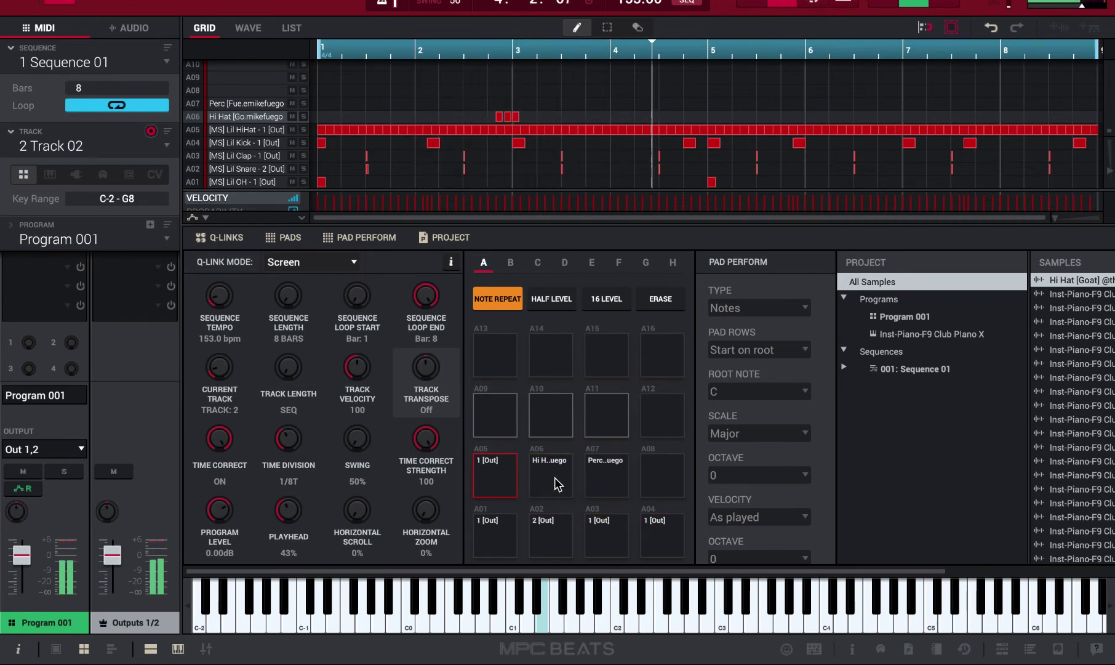
click(557, 476)
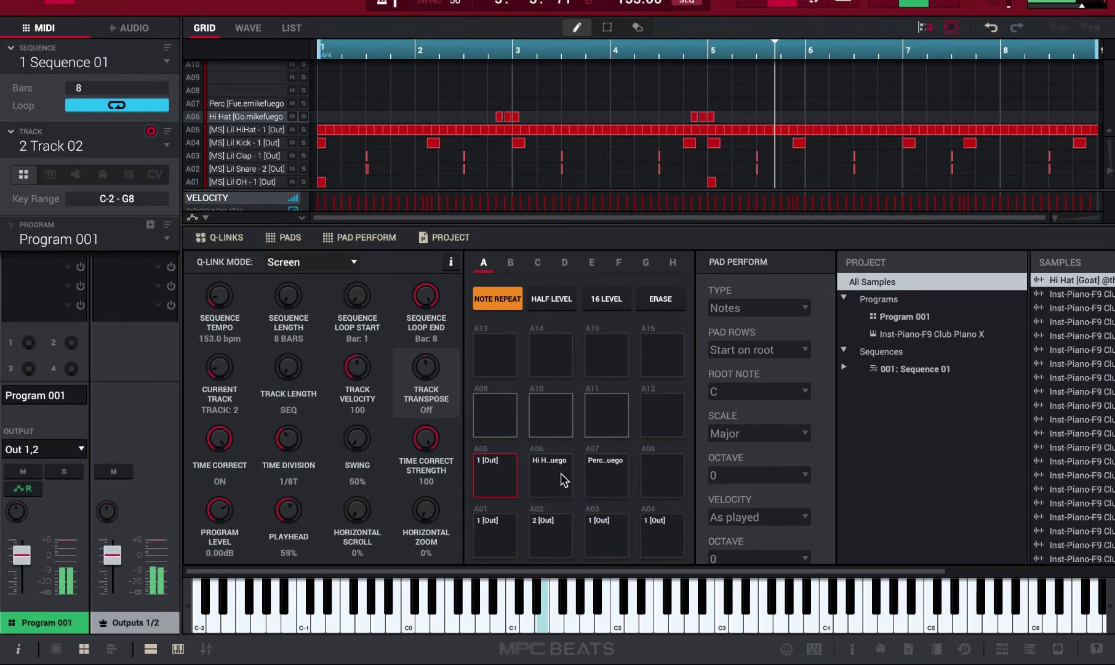
click(562, 470)
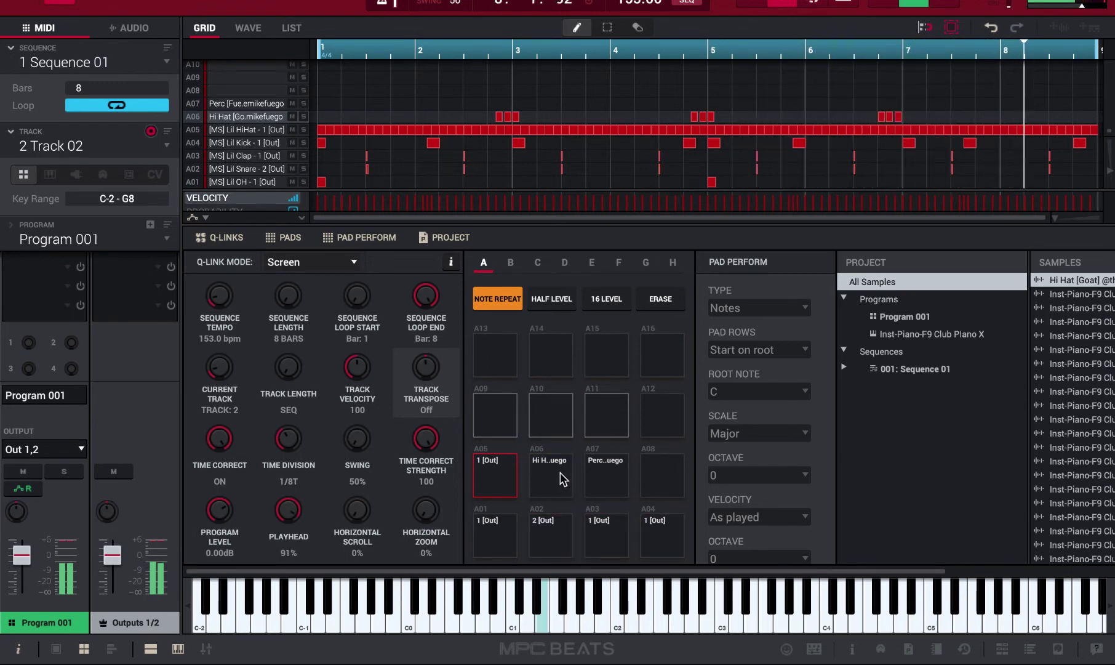
click(560, 472)
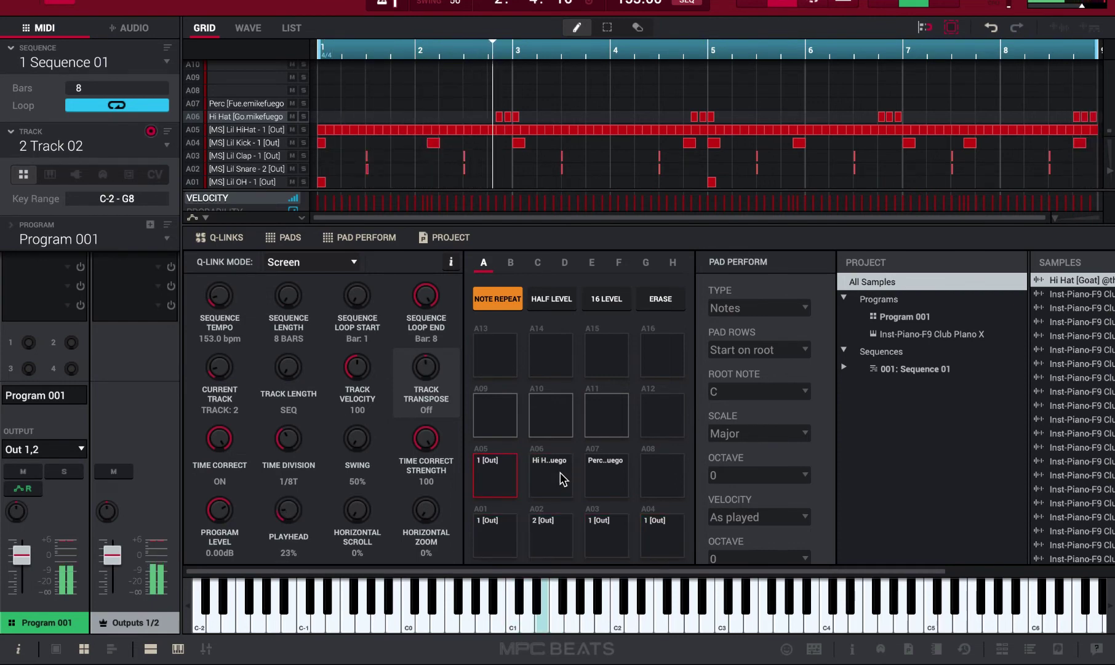
key(space)
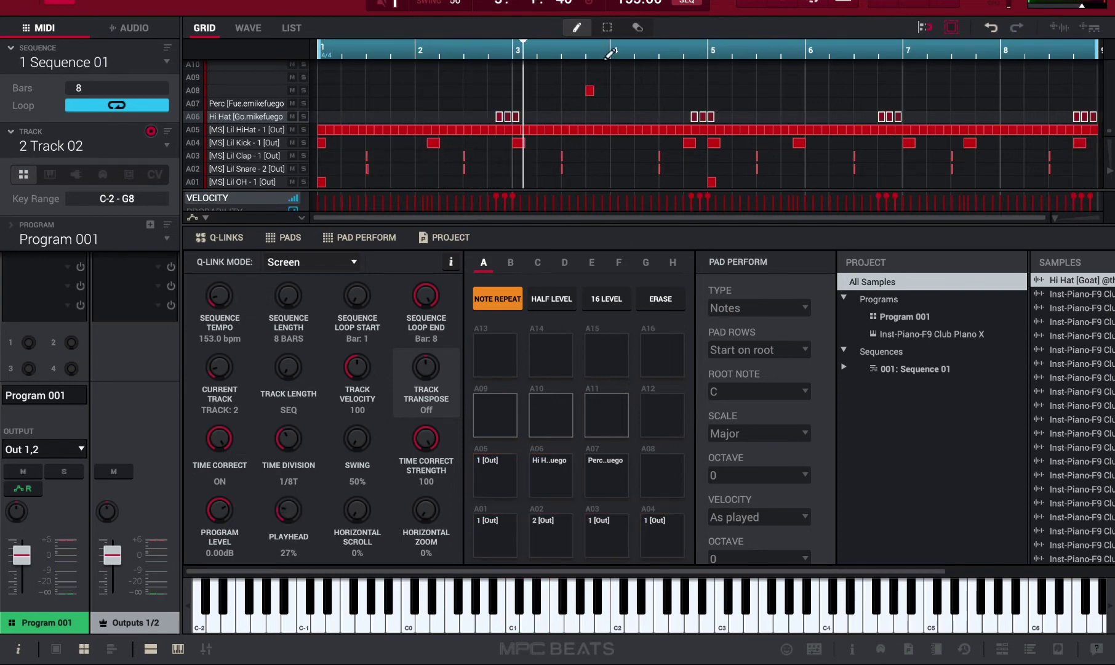
Delete the stray A08 note, shift the first two A06 hi-hat rolls one grid step earlier, and play the loop.
click(590, 92)
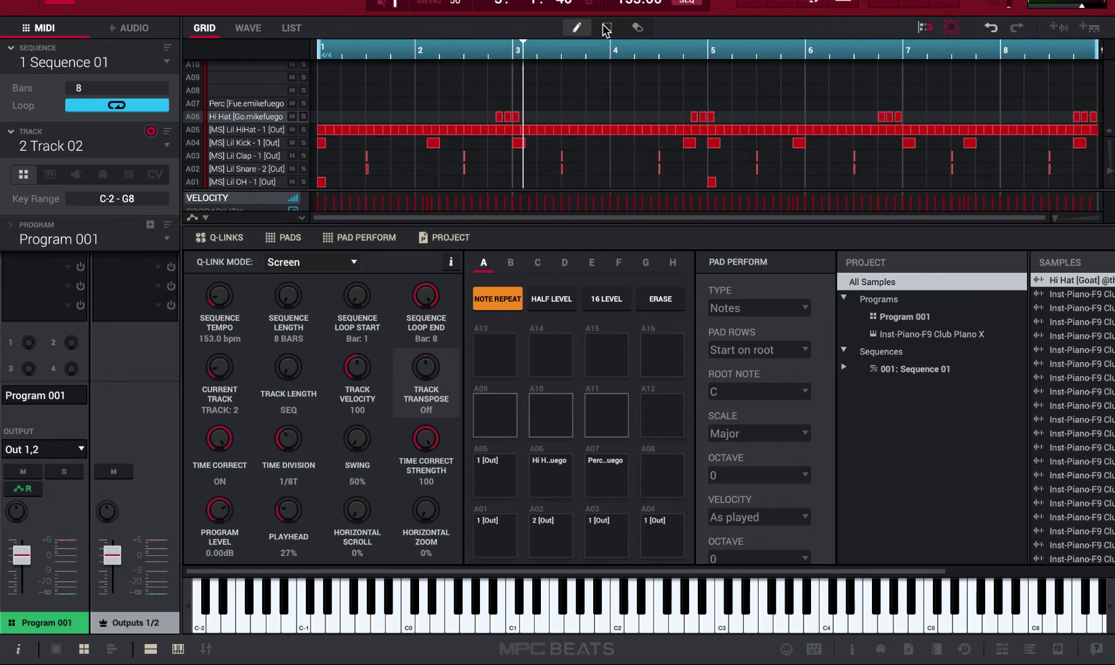
drag(463, 89, 579, 115)
key(Left)
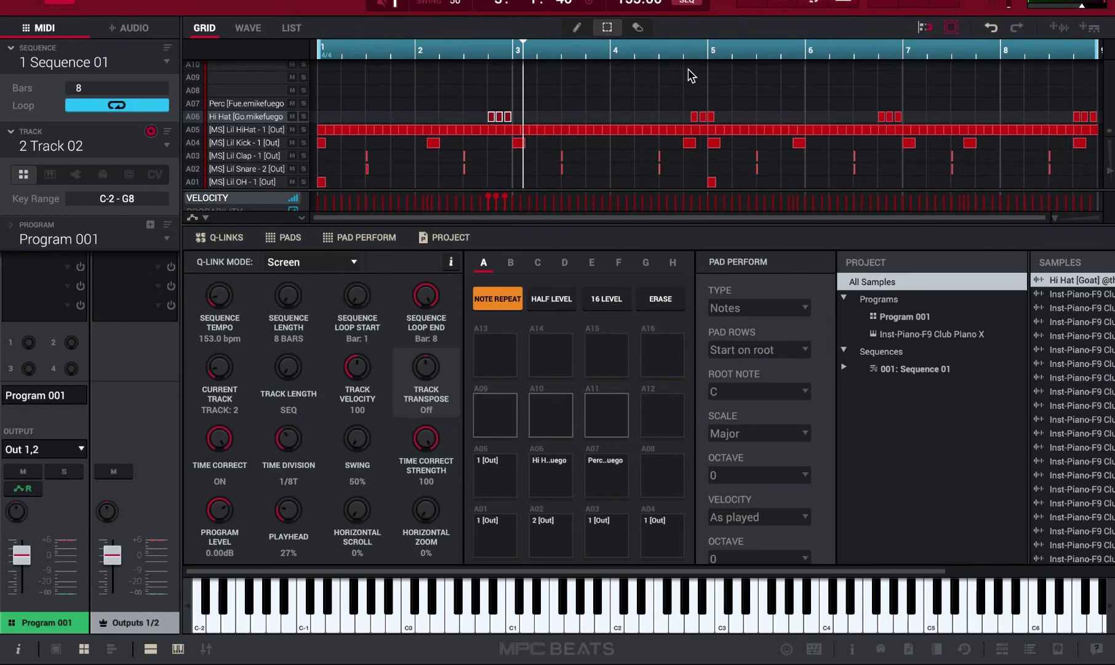
drag(634, 78, 731, 120)
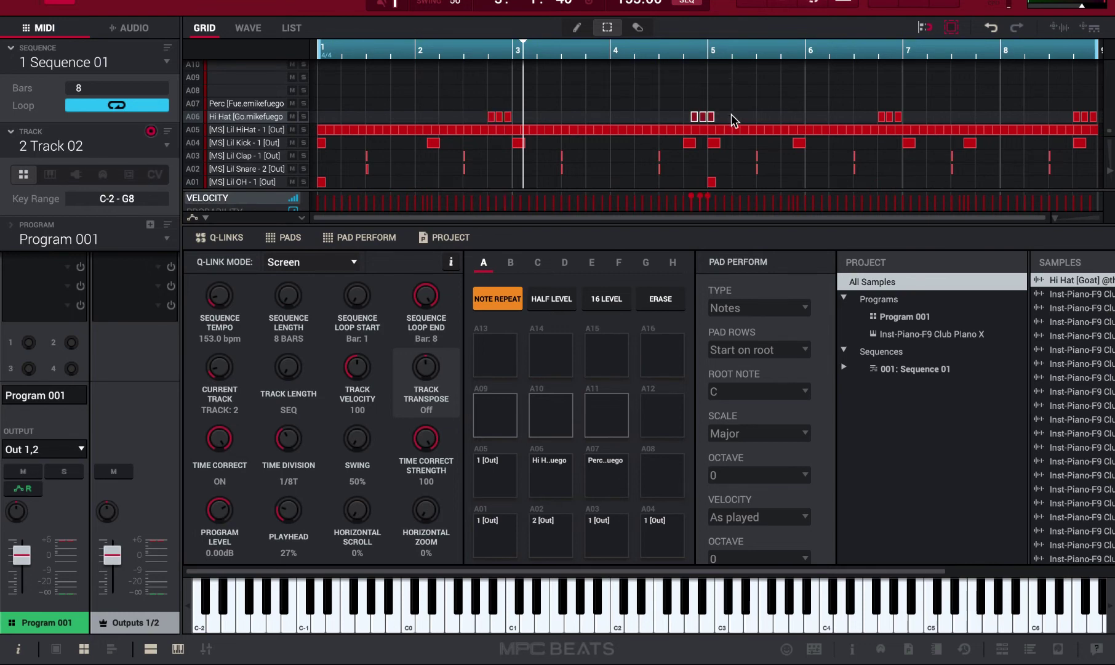
key(Left)
key(space)
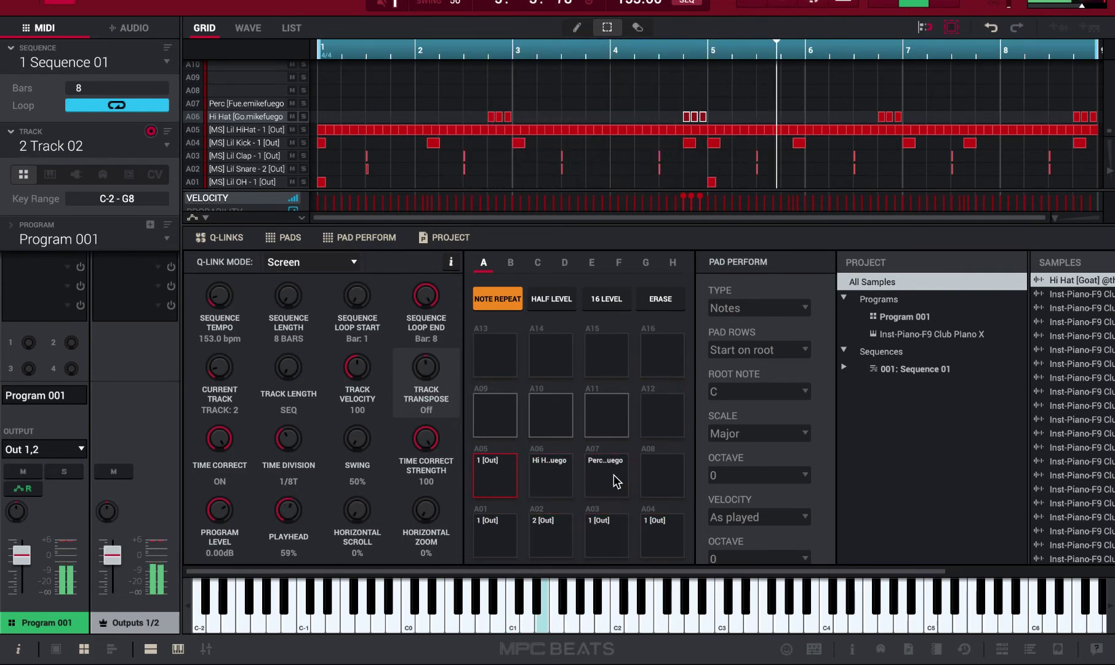
Audition the percussion and bass samples and assign Perc [Yeat] to pad A08.
key(ctrl+b)
scroll(803, 551, down, 6)
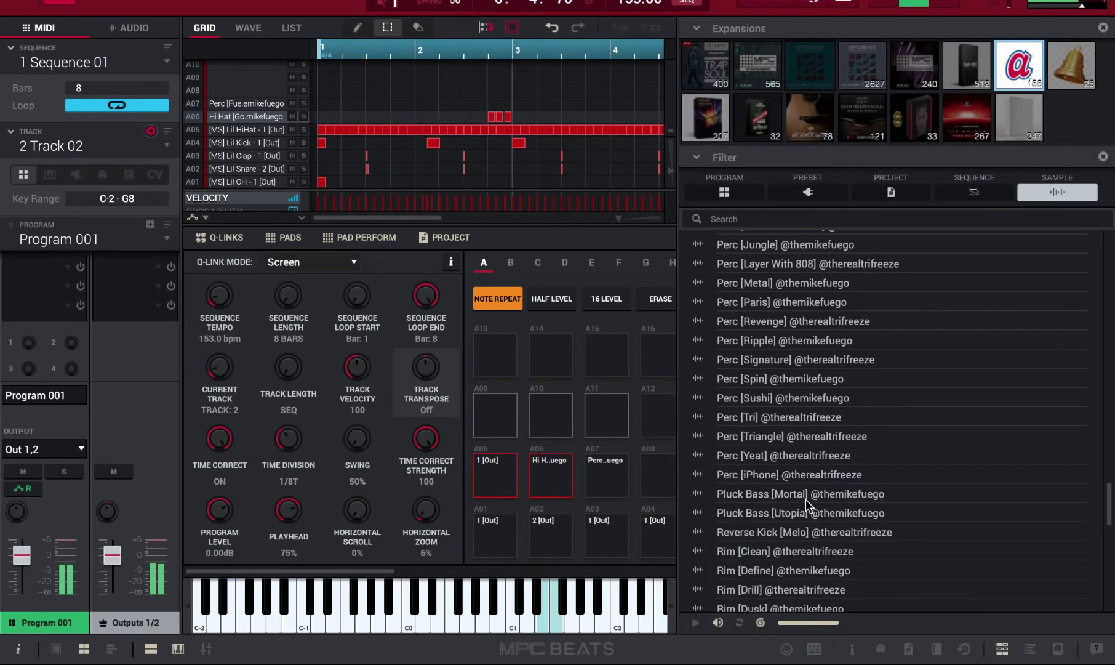
click(806, 499)
click(815, 453)
click(814, 426)
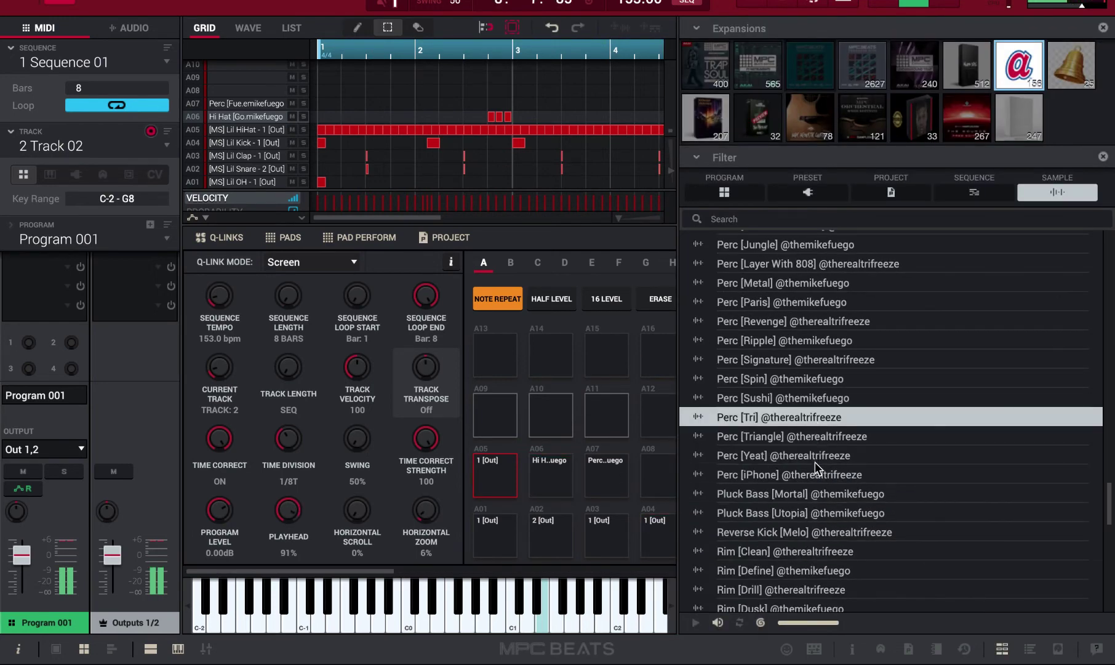
click(816, 462)
double_click(823, 457)
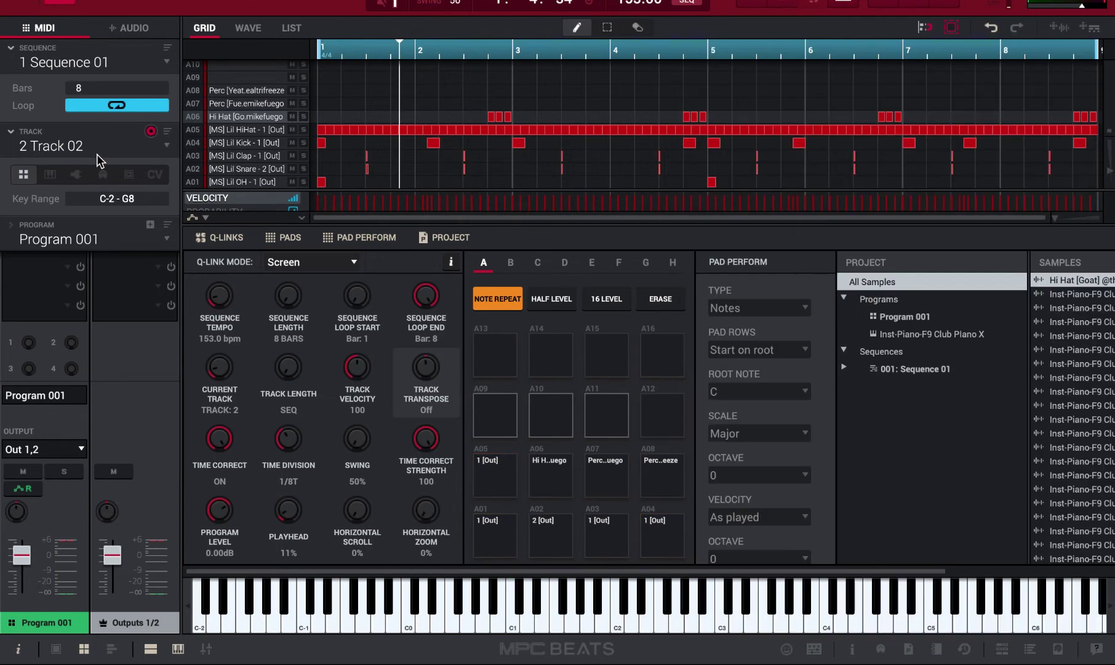
Rename track 2 as drums.
double_click(98, 145)
key(Return)
Select the unused third track and rename it 808.
click(167, 146)
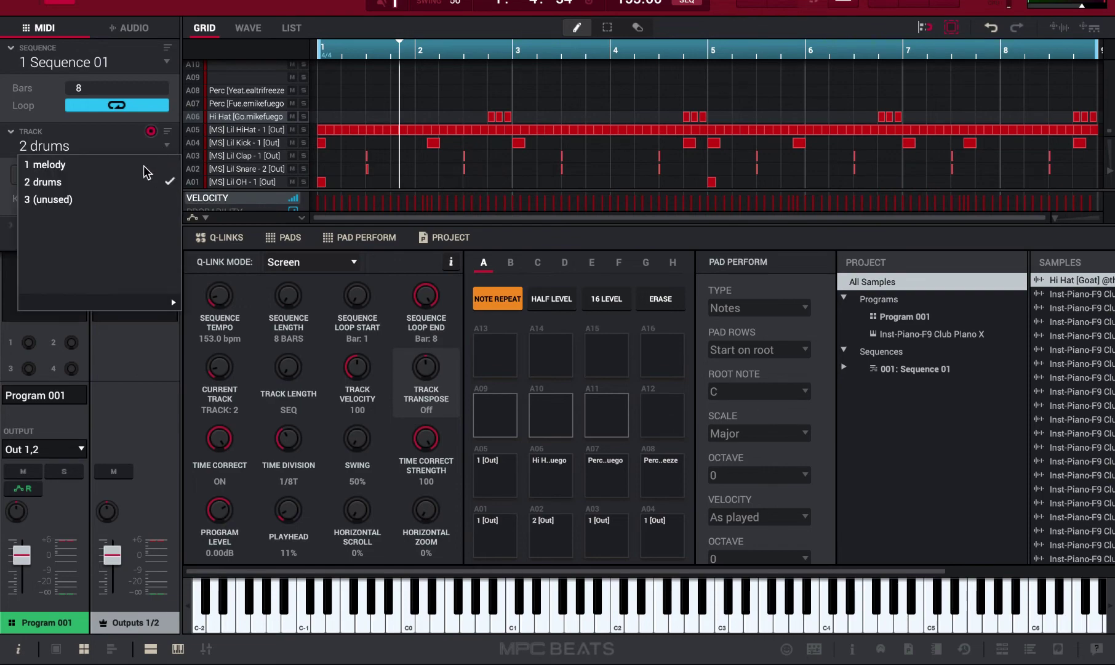
click(115, 200)
double_click(87, 151)
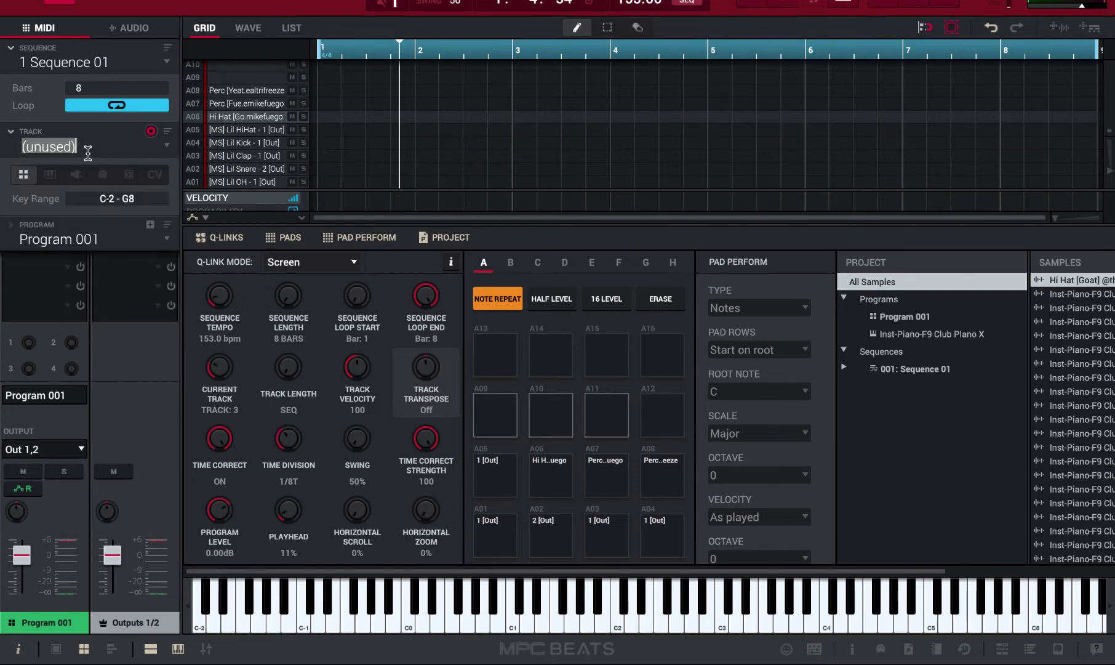
text(808)
key(Return)
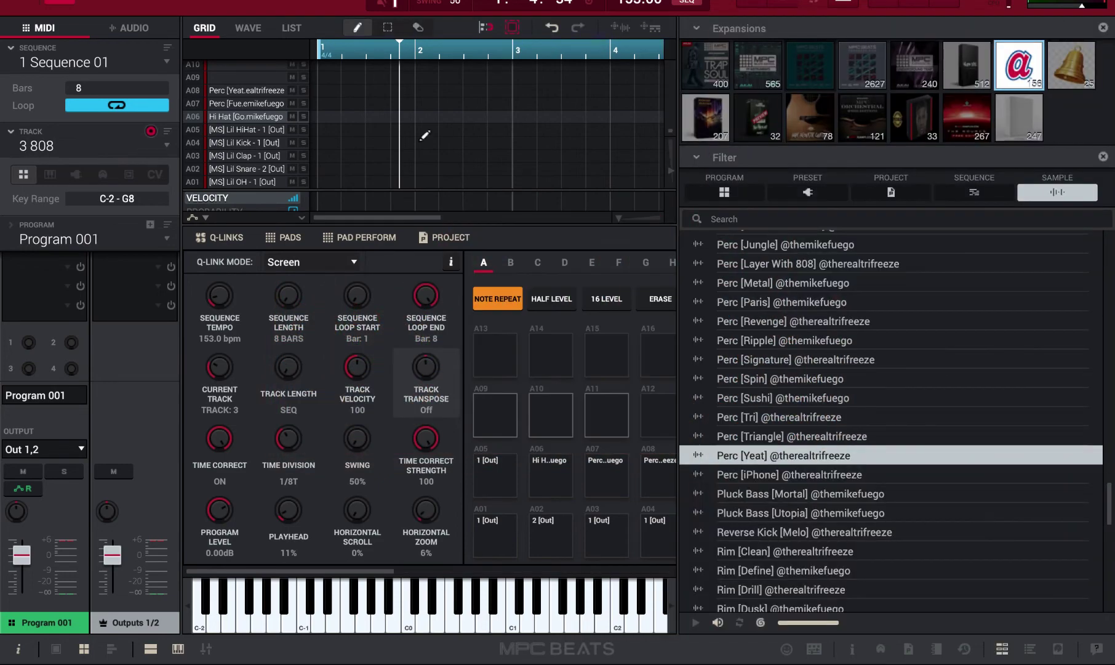
Load the Inst-Bass-F9 808 1 program into the project and switch the 808 track to the keygroup type.
click(774, 63)
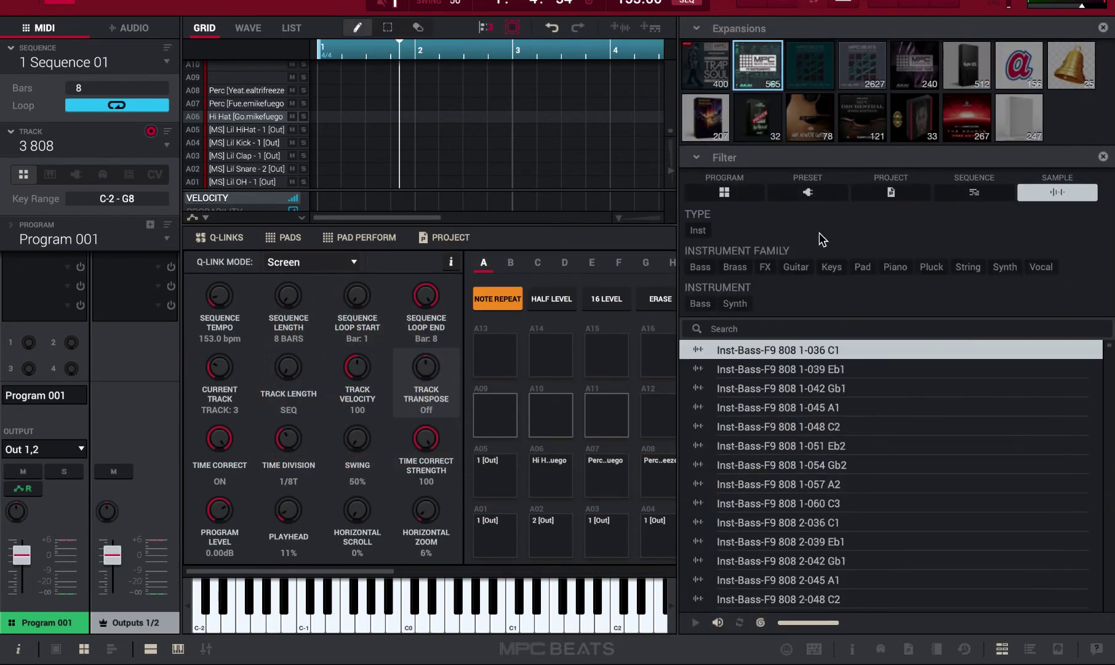
click(723, 191)
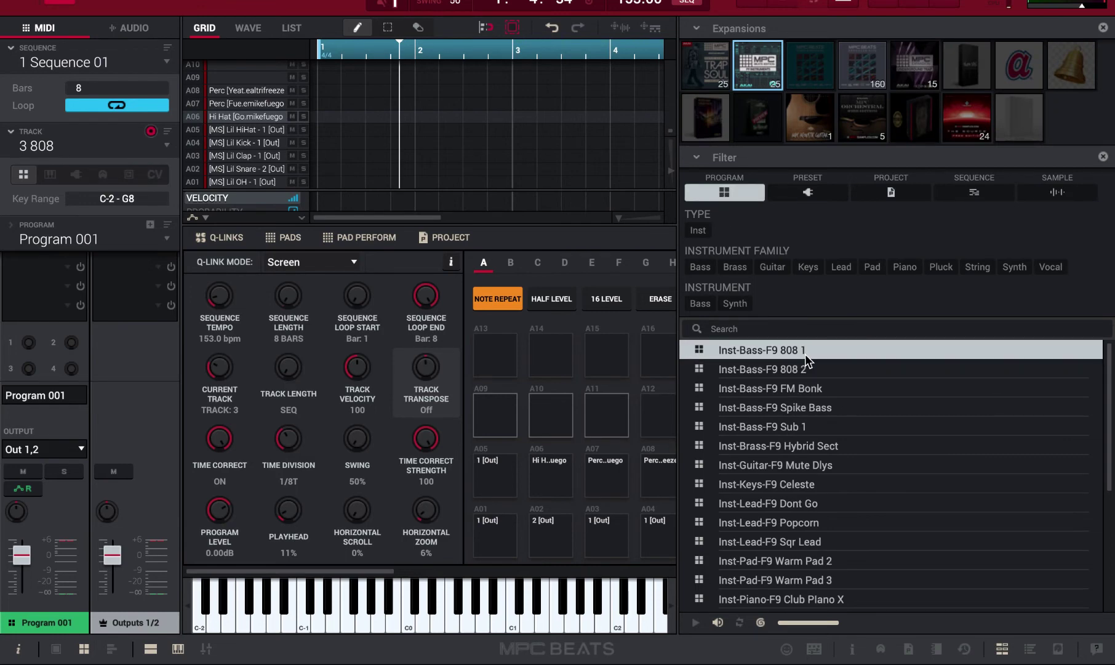
click(811, 370)
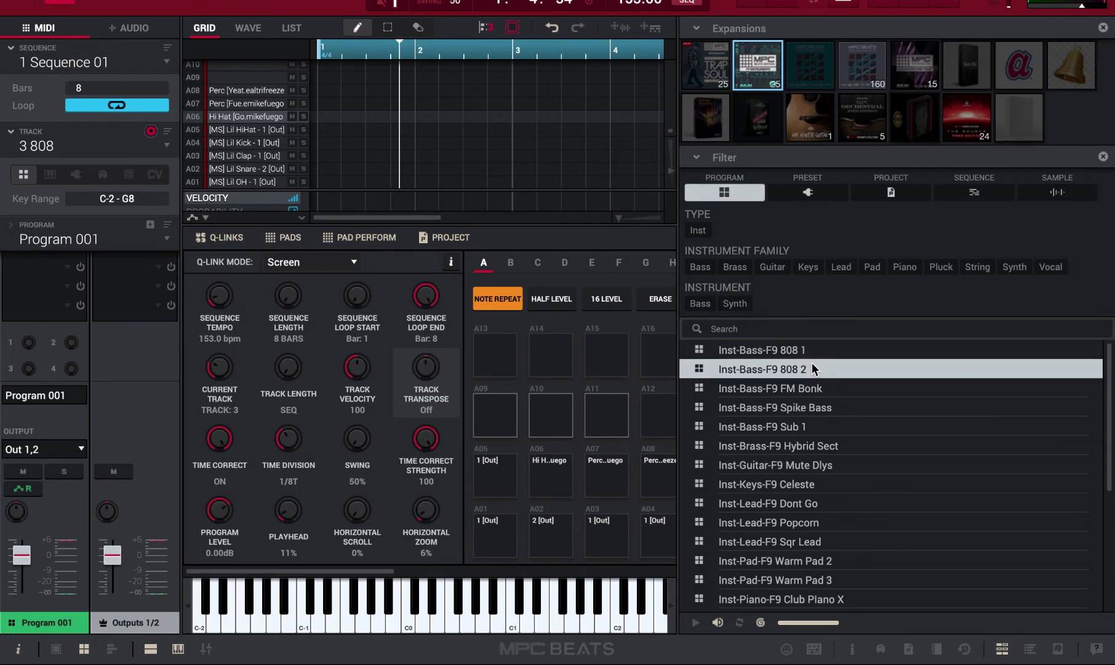
double_click(811, 353)
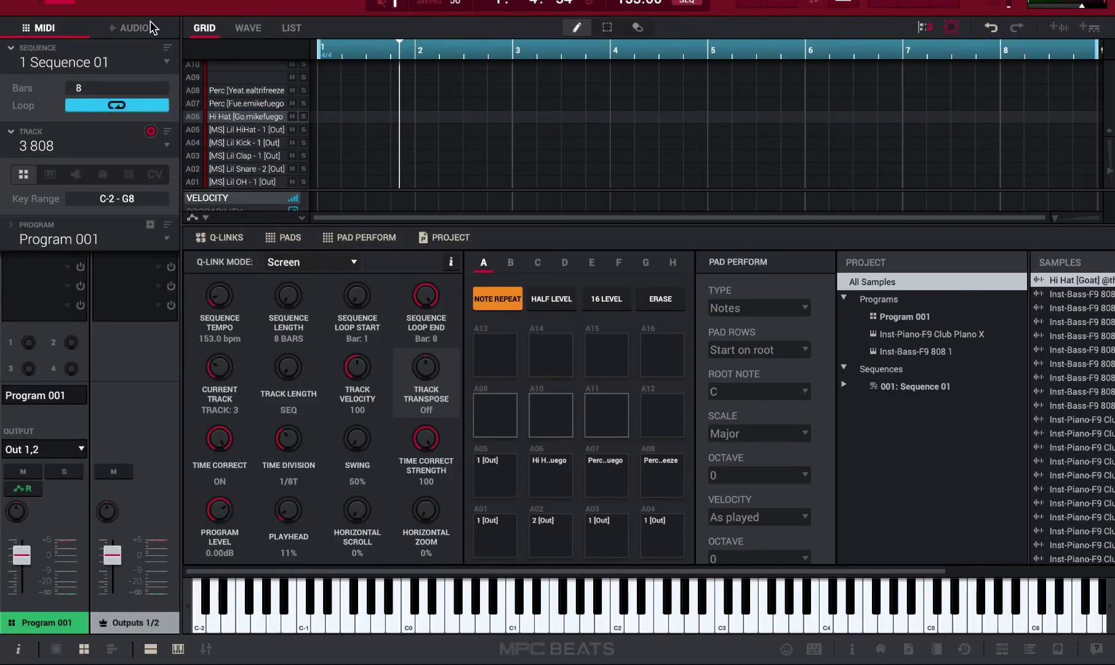
click(52, 175)
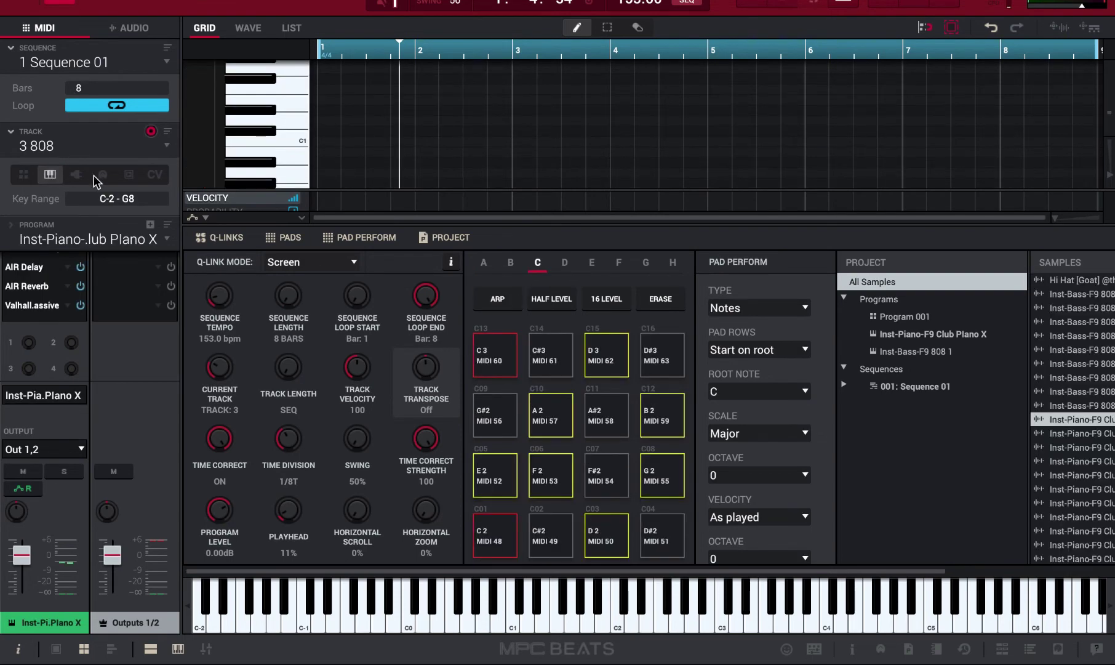
Copy the melody track's lowest root notes across all eight bars and paste them into the 808 track starting at bar 1.
scroll(256, 118, up, 1)
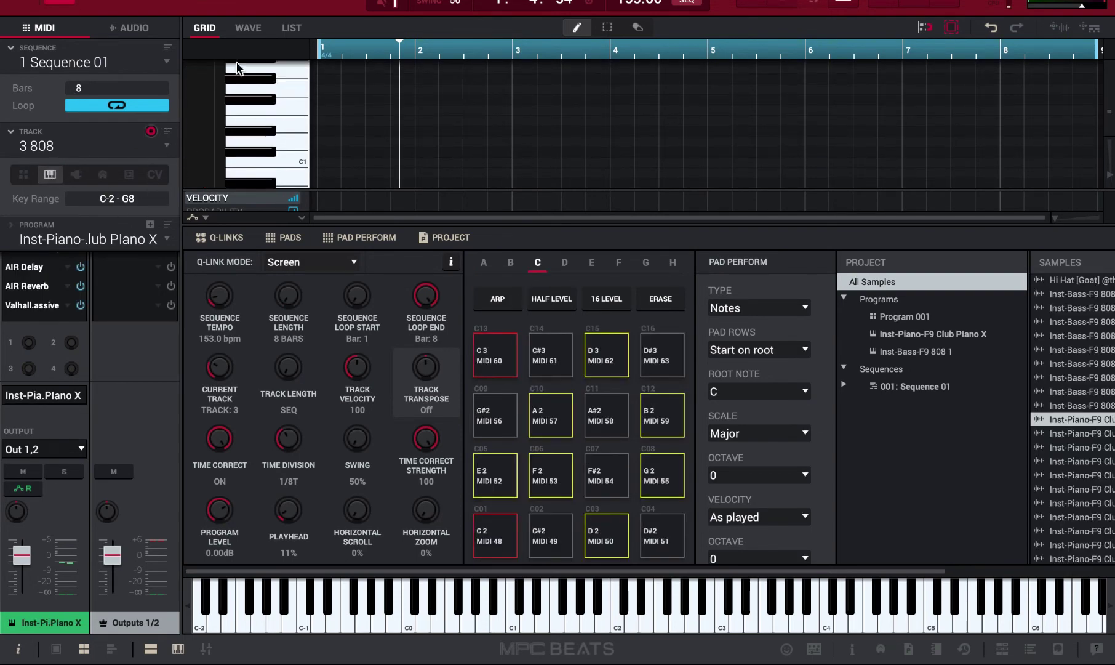
click(92, 2)
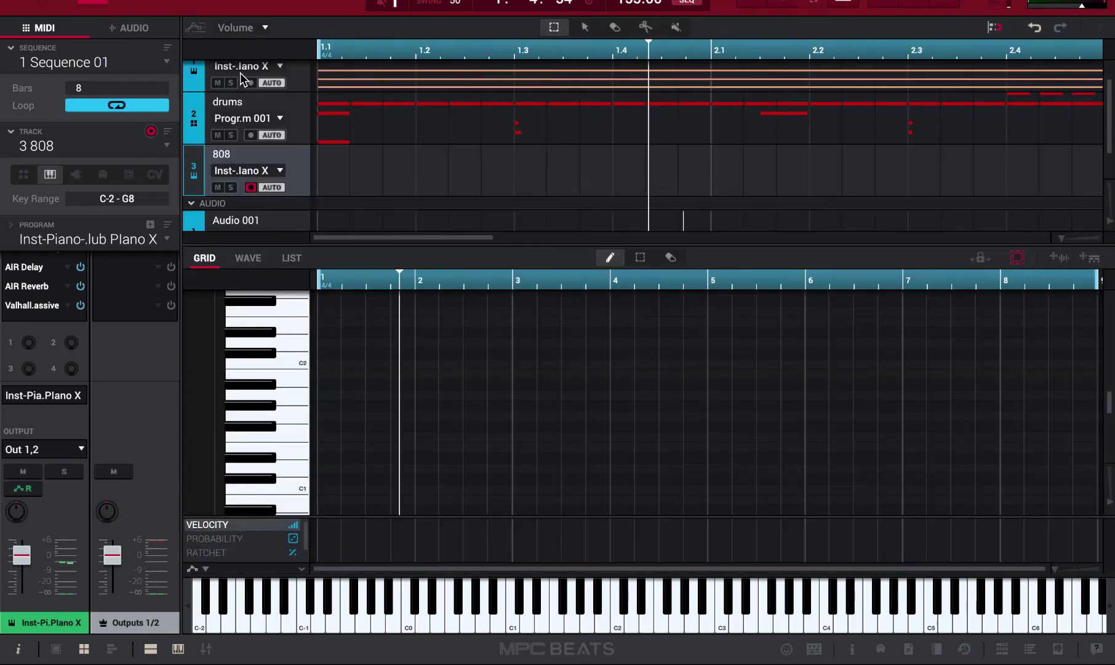
click(199, 78)
scroll(429, 296, down, 5)
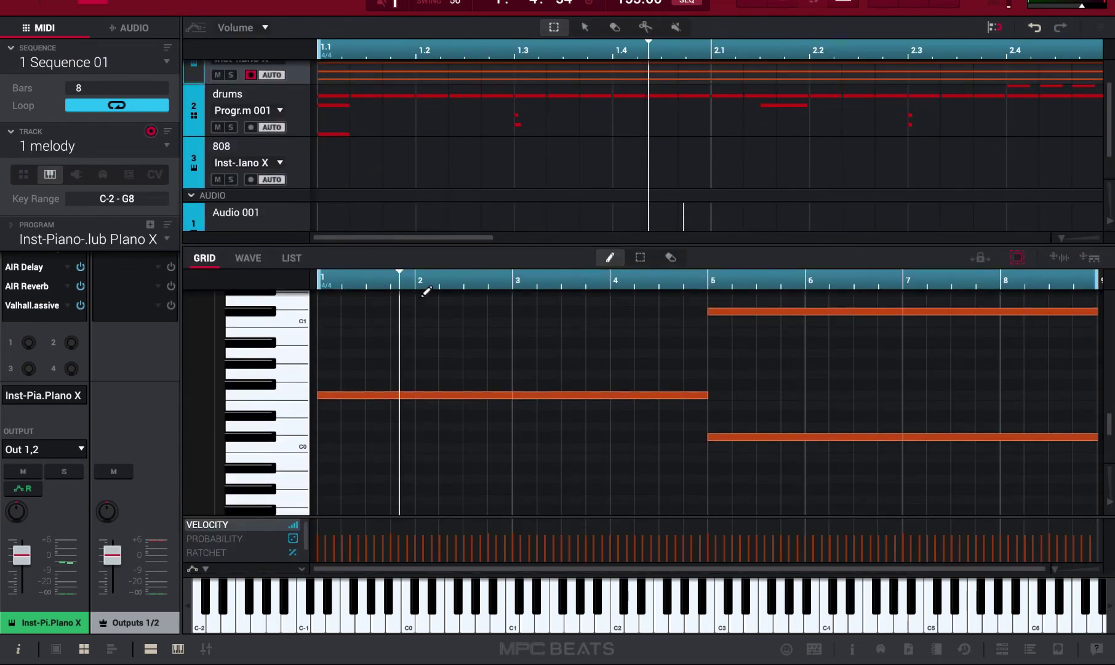
scroll(430, 279, down, 2)
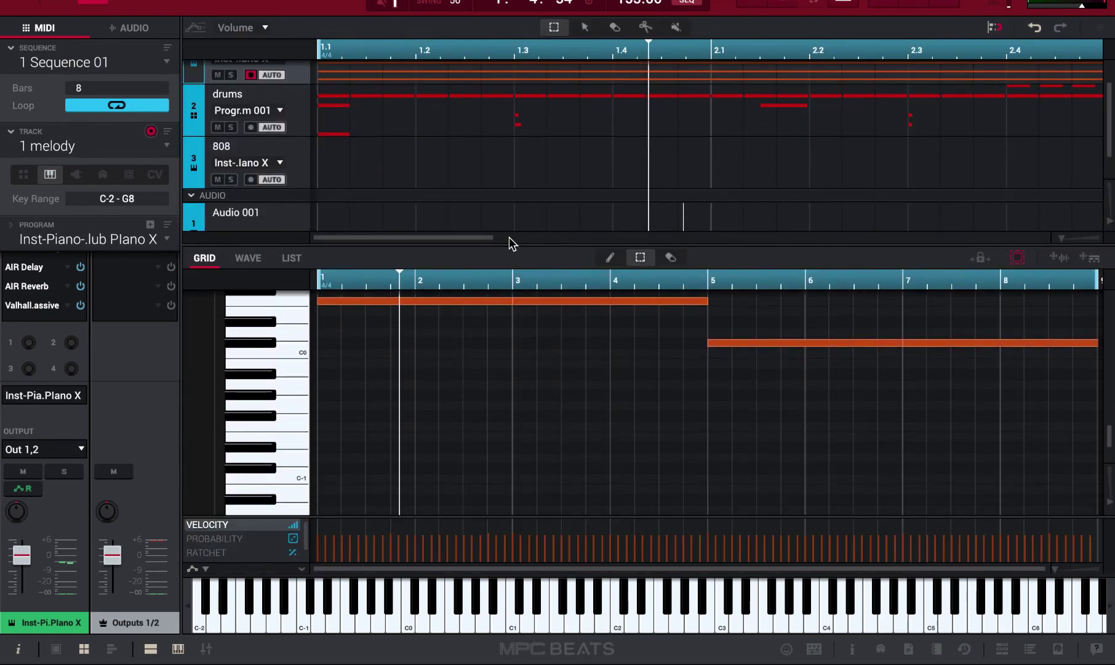
scroll(470, 321, up, 4)
drag(348, 361, 1082, 454)
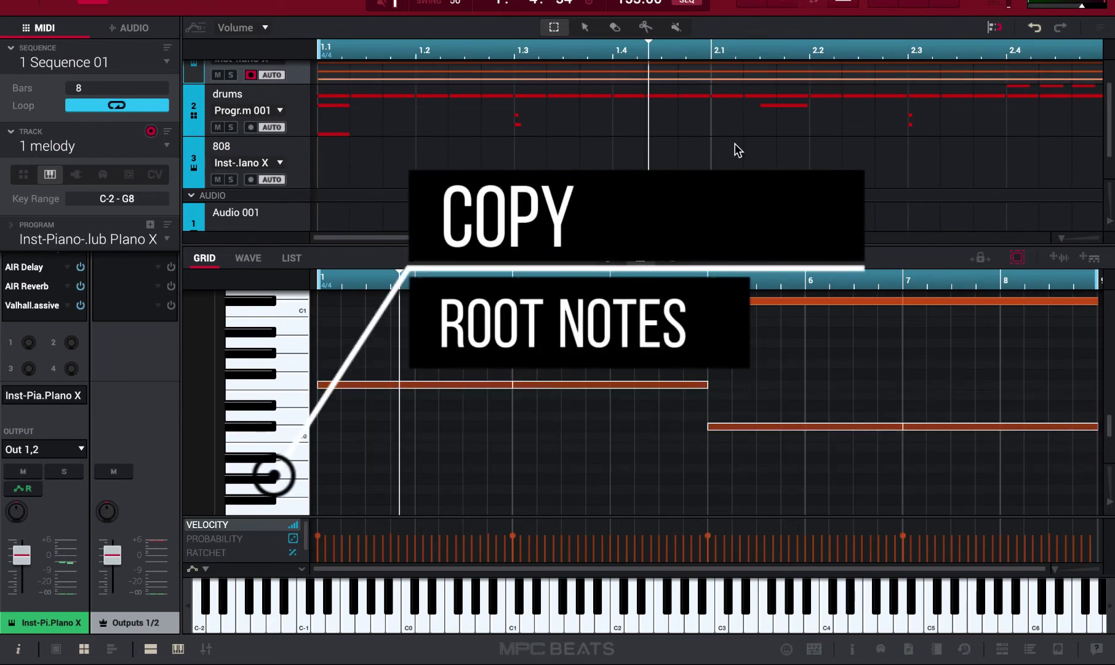
click(195, 163)
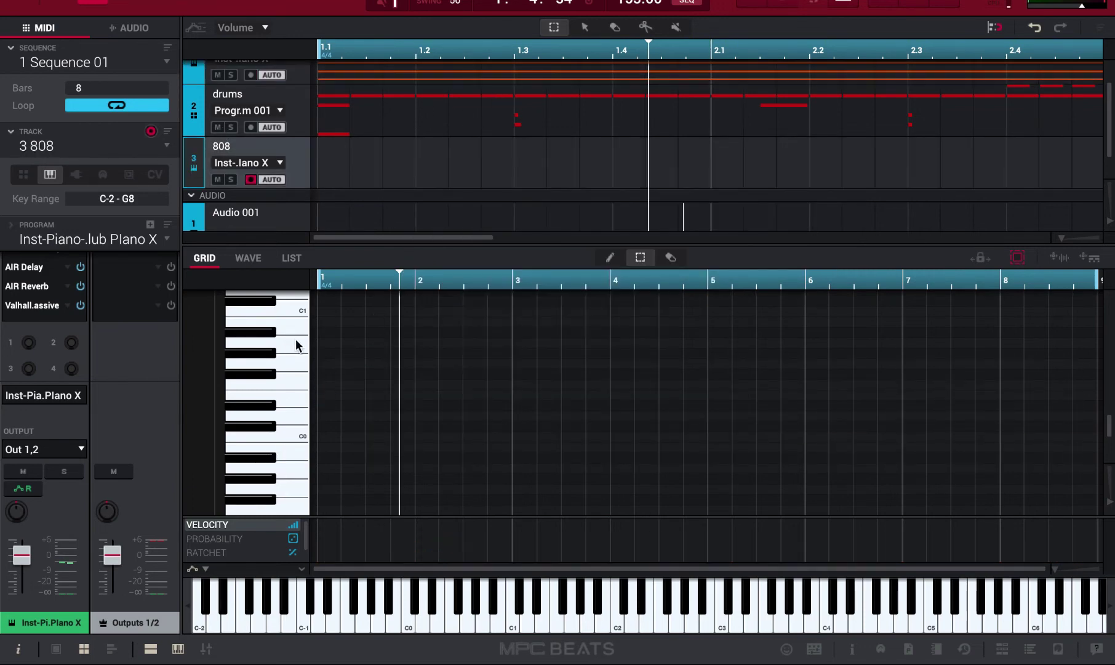
key(ctrl+v)
drag(463, 387, 320, 394)
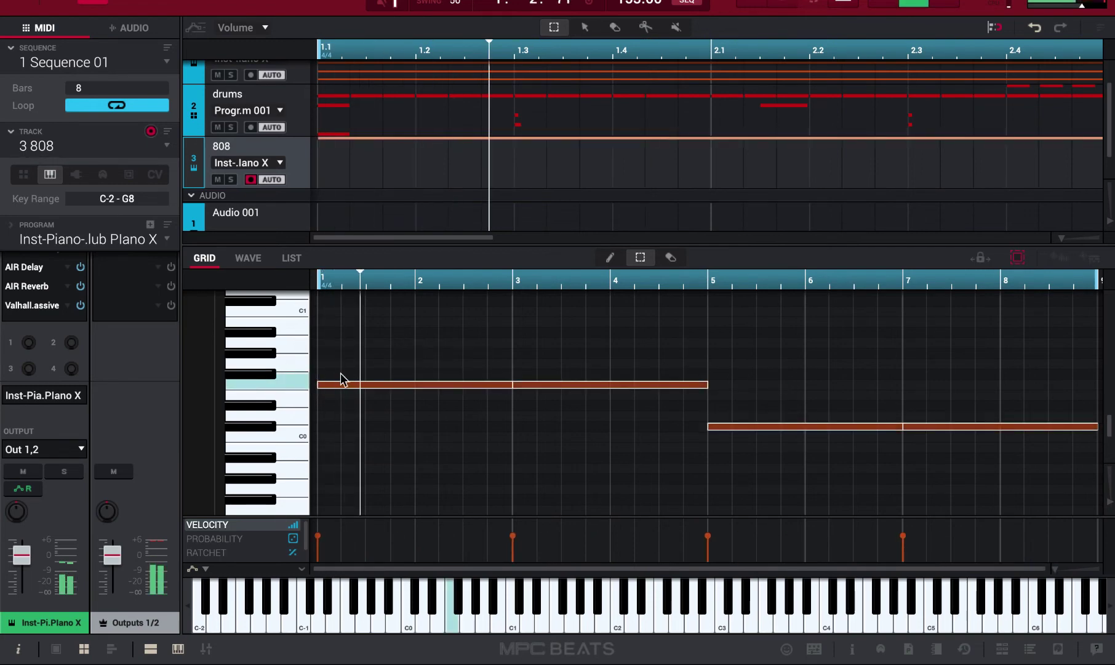
Assign the Inst-Bass-F9 808 1 program to the 808 track and play the loop to hear it.
click(168, 239)
click(127, 304)
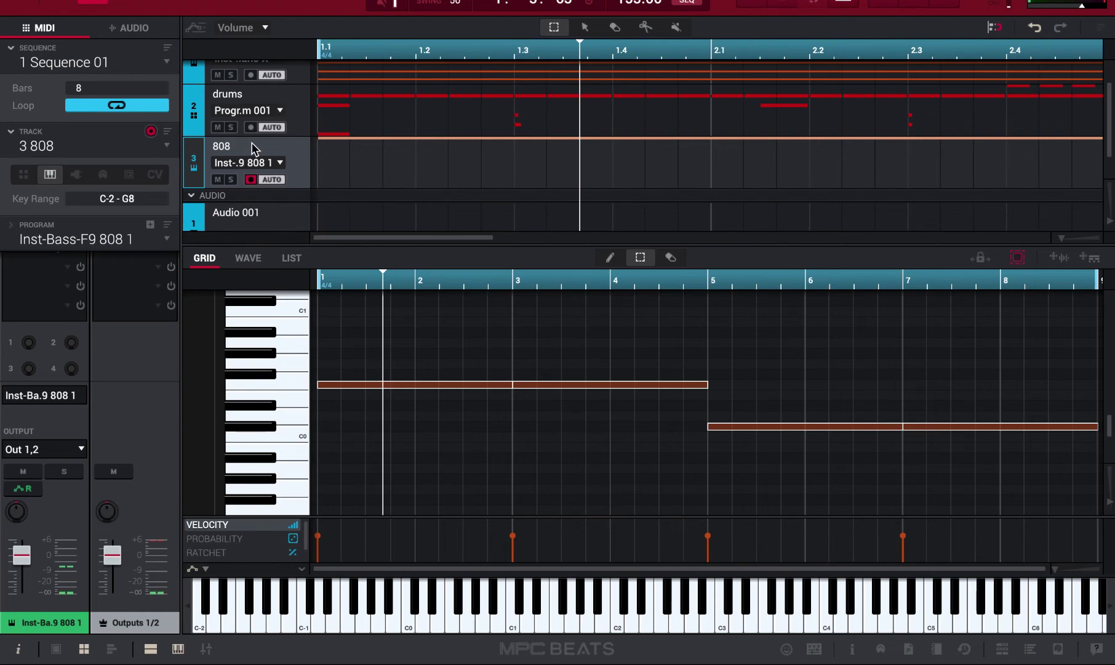
key(space)
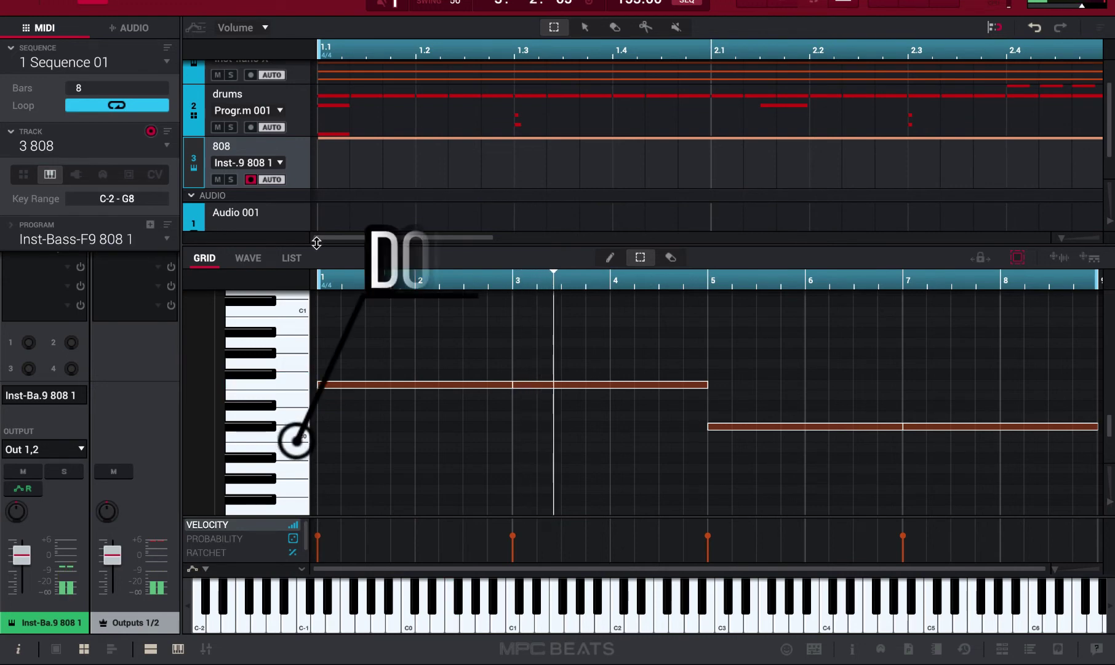
Set the 808 track's transpose to -2 and play the loop.
click(60, 1)
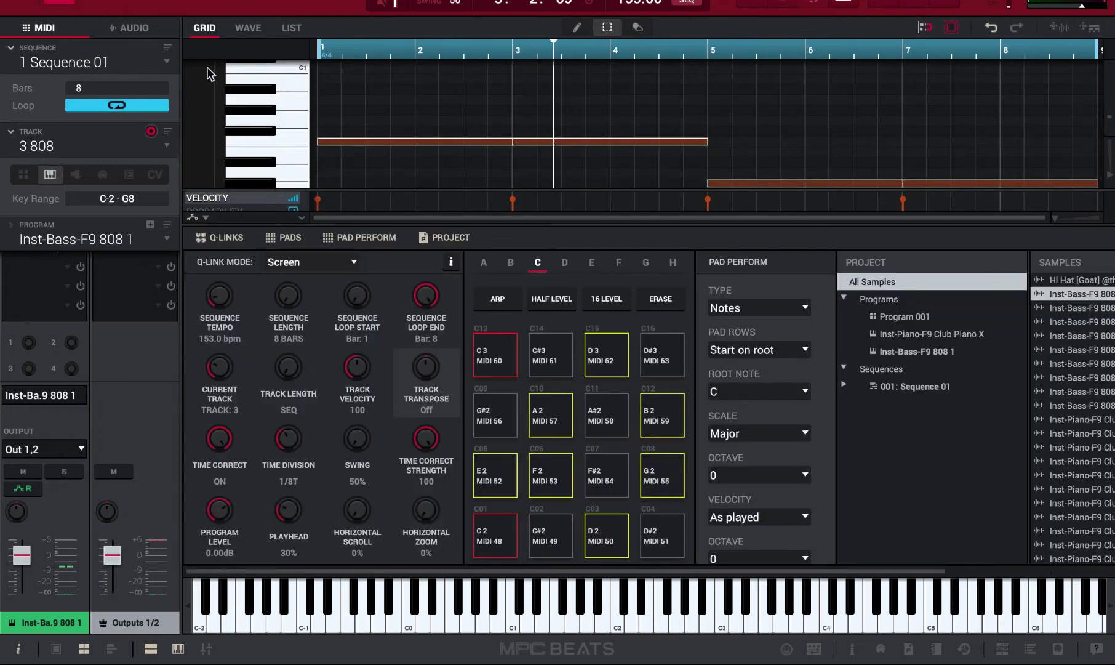
scroll(220, 118, up, 1)
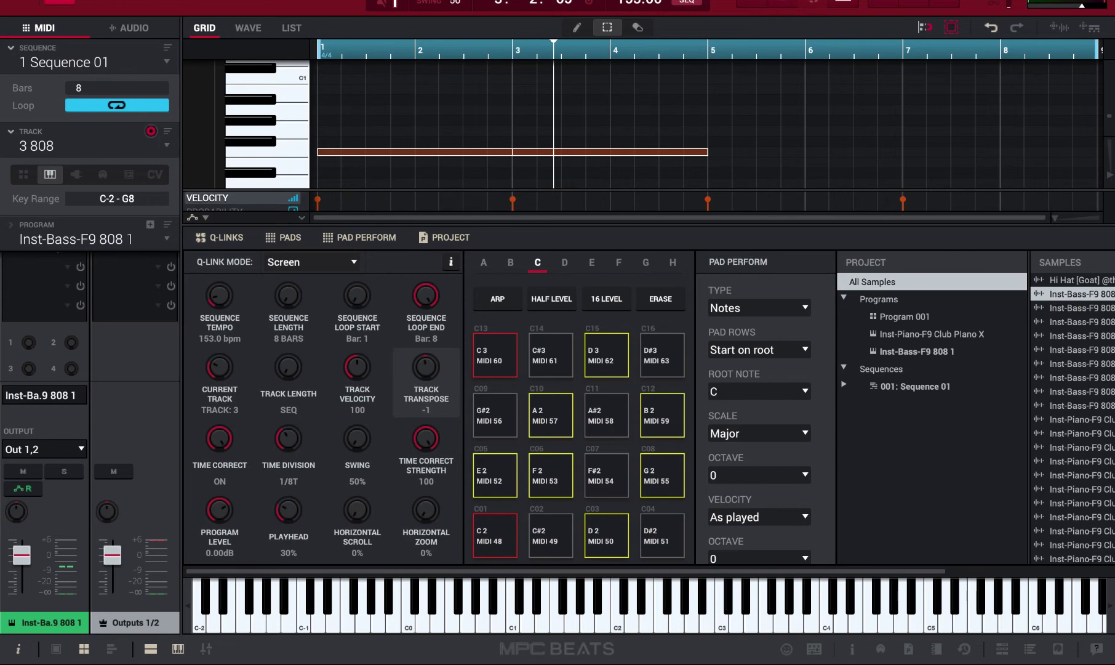
key(space)
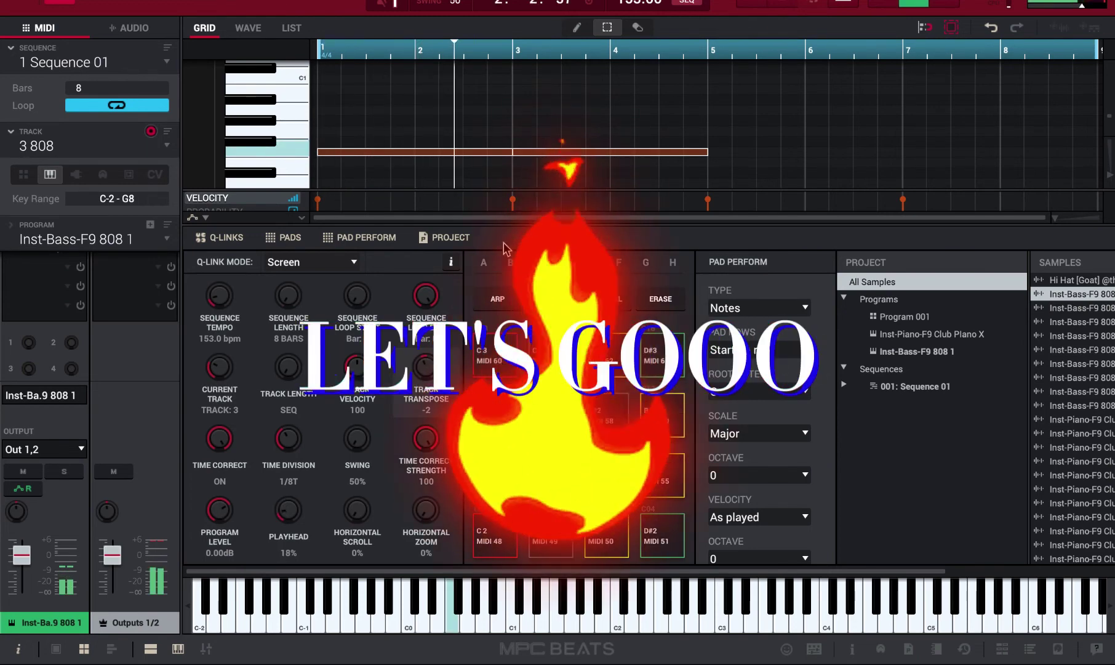
Show the track arrangement and make the drums track active.
click(93, 2)
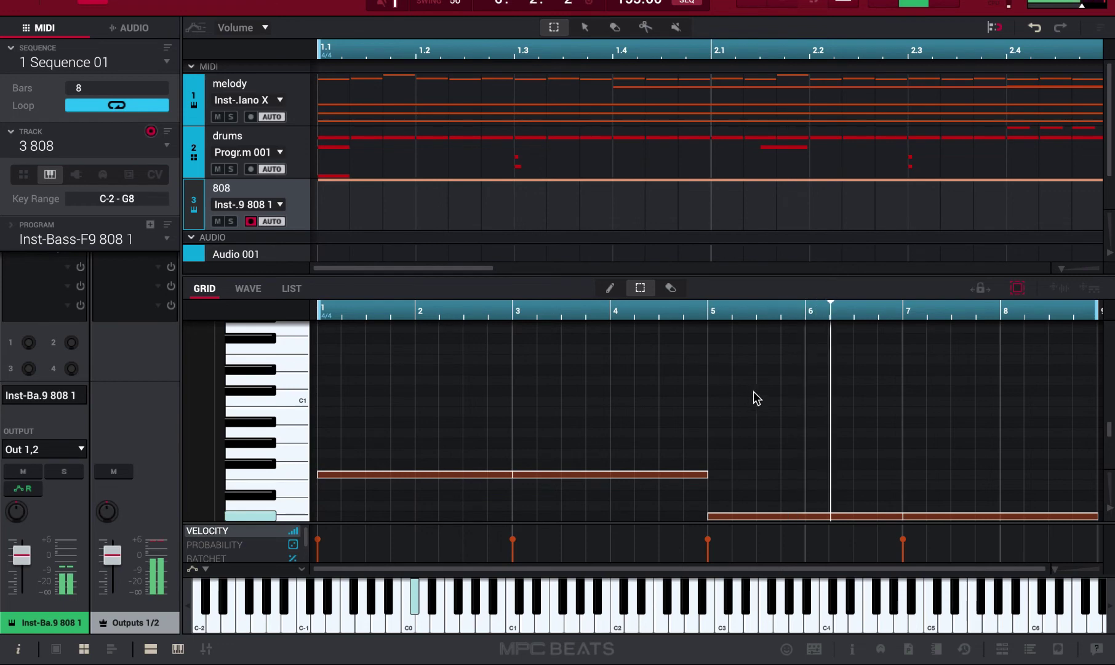
click(193, 154)
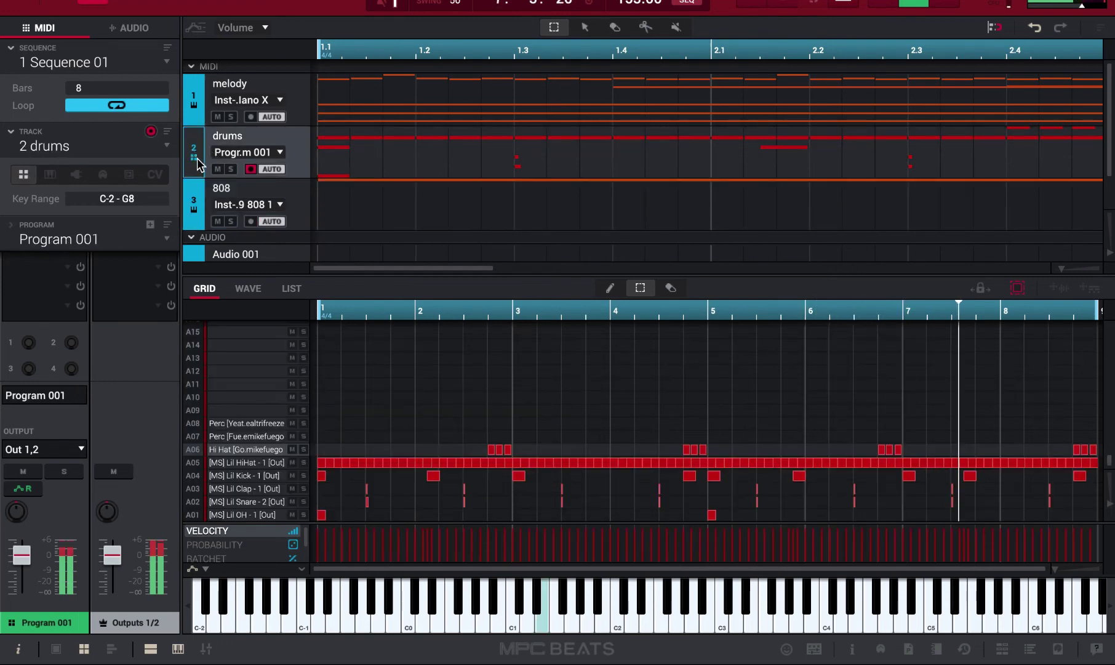
click(197, 206)
click(195, 157)
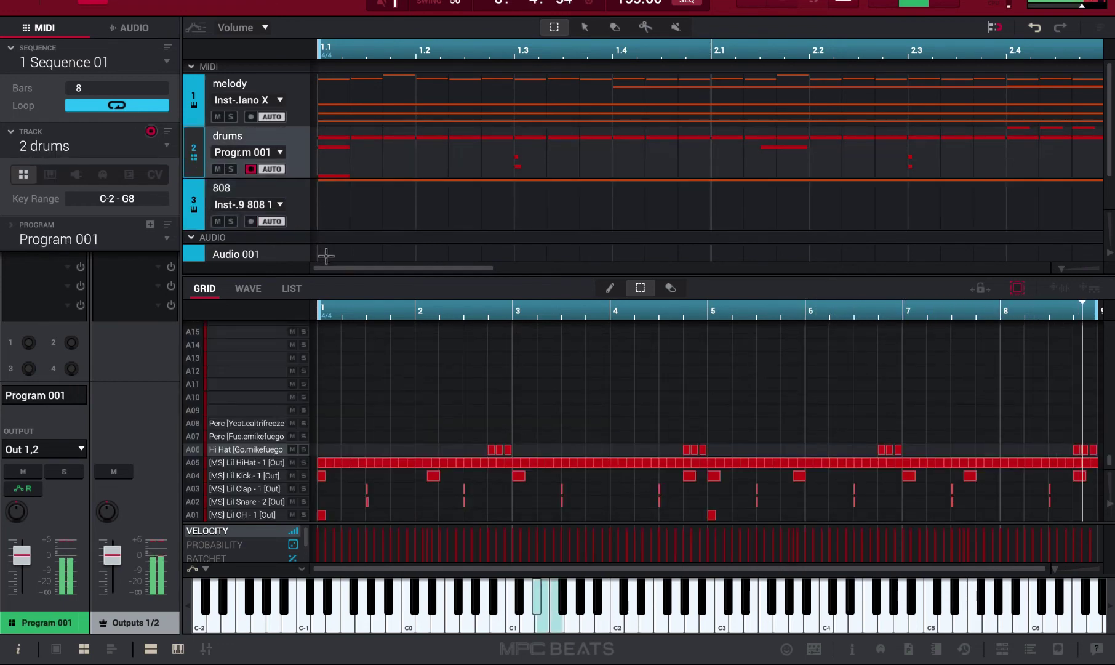
Browse the expansions' samples and find the snares in the expansion with the red and blue "a" logo.
key(b)
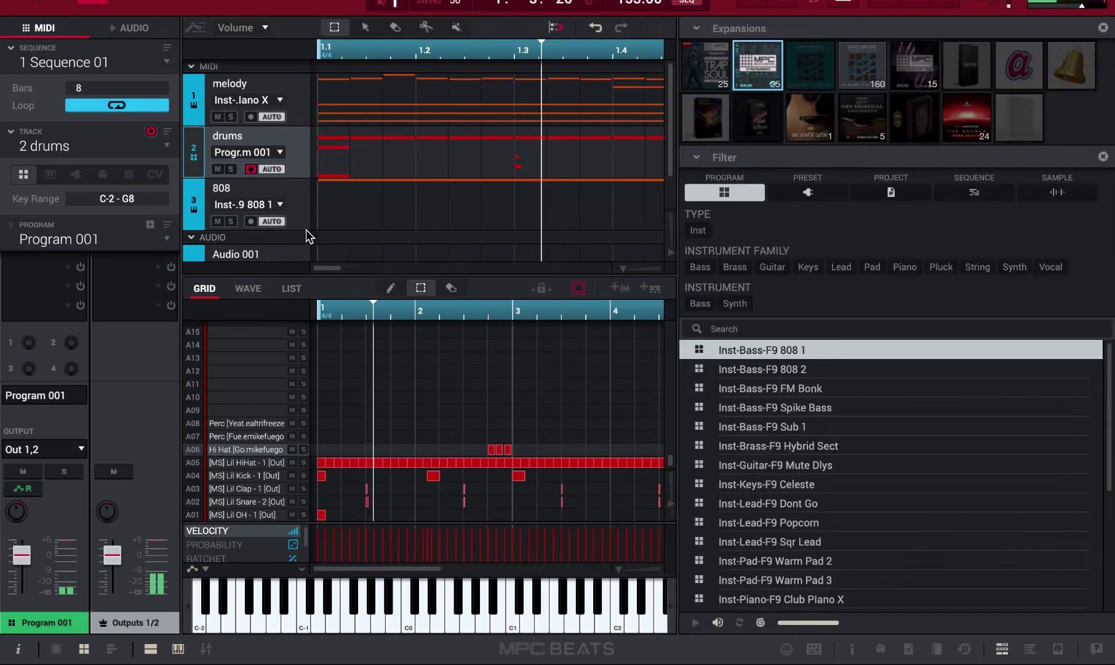
click(963, 121)
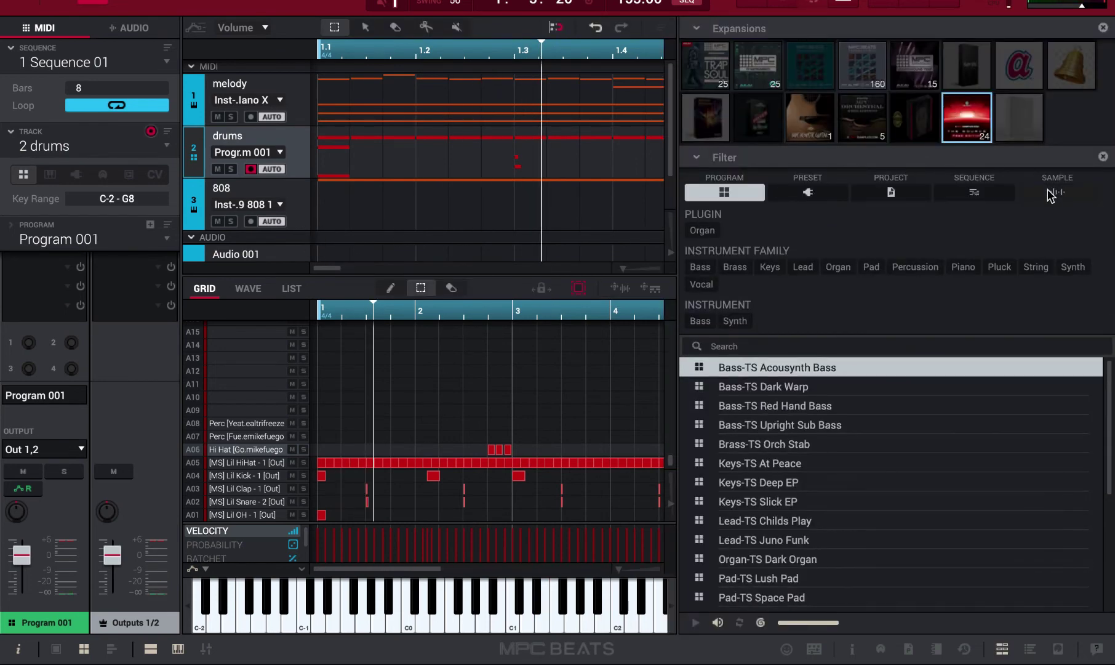
click(1056, 192)
click(972, 72)
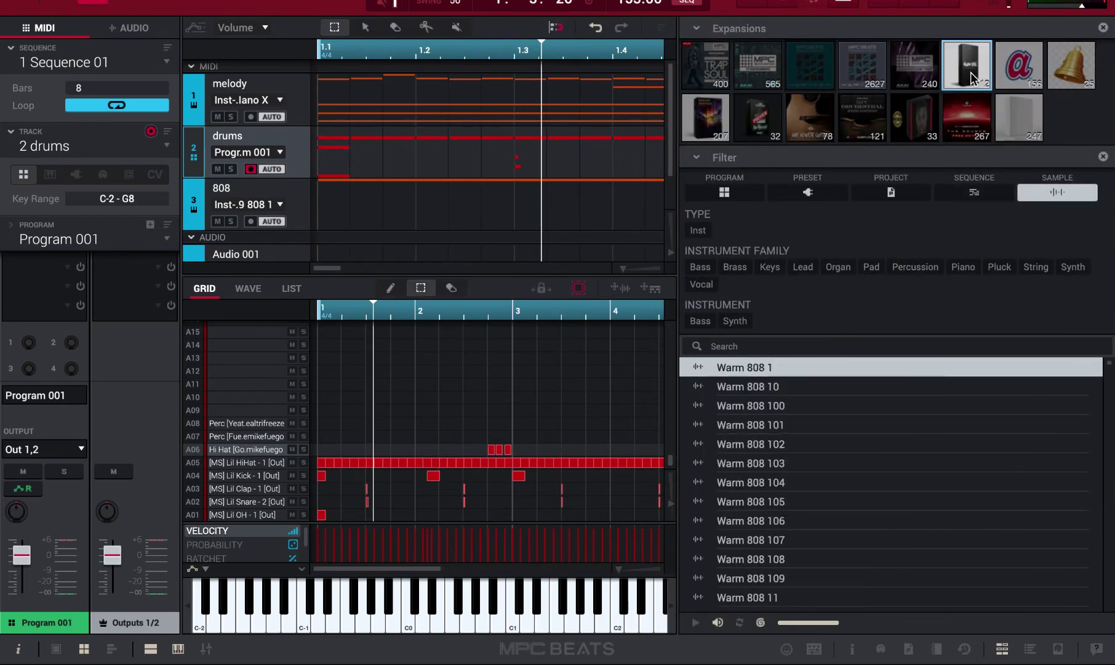
click(1026, 69)
scroll(861, 407, down, 15)
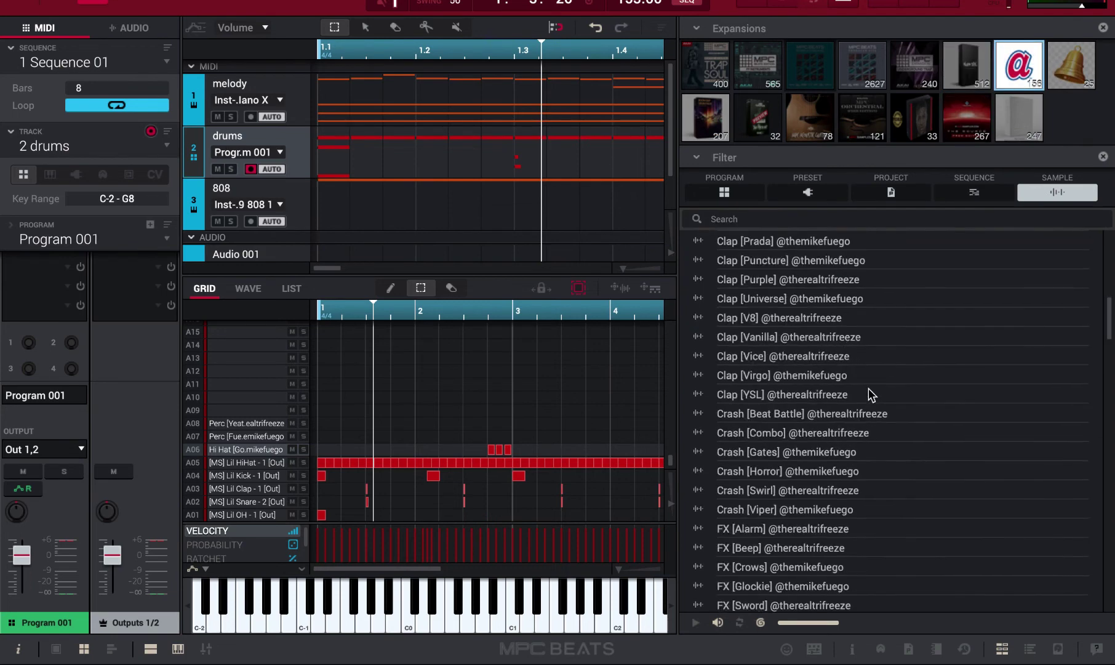
scroll(816, 321, up, 4)
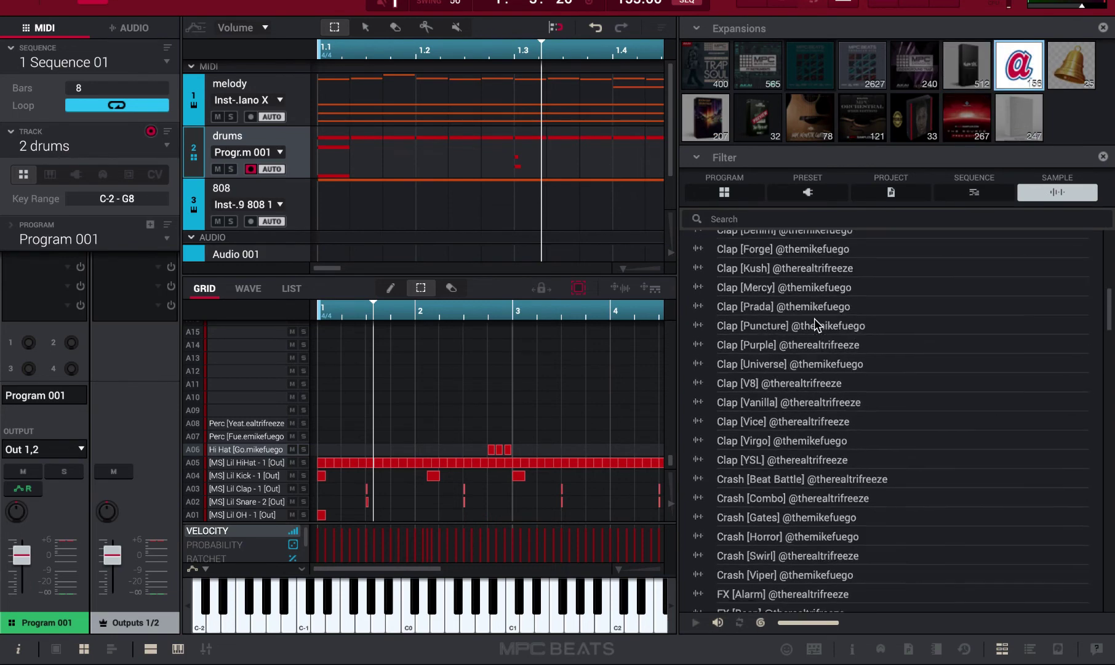
scroll(849, 484, down, 15)
scroll(849, 481, down, 15)
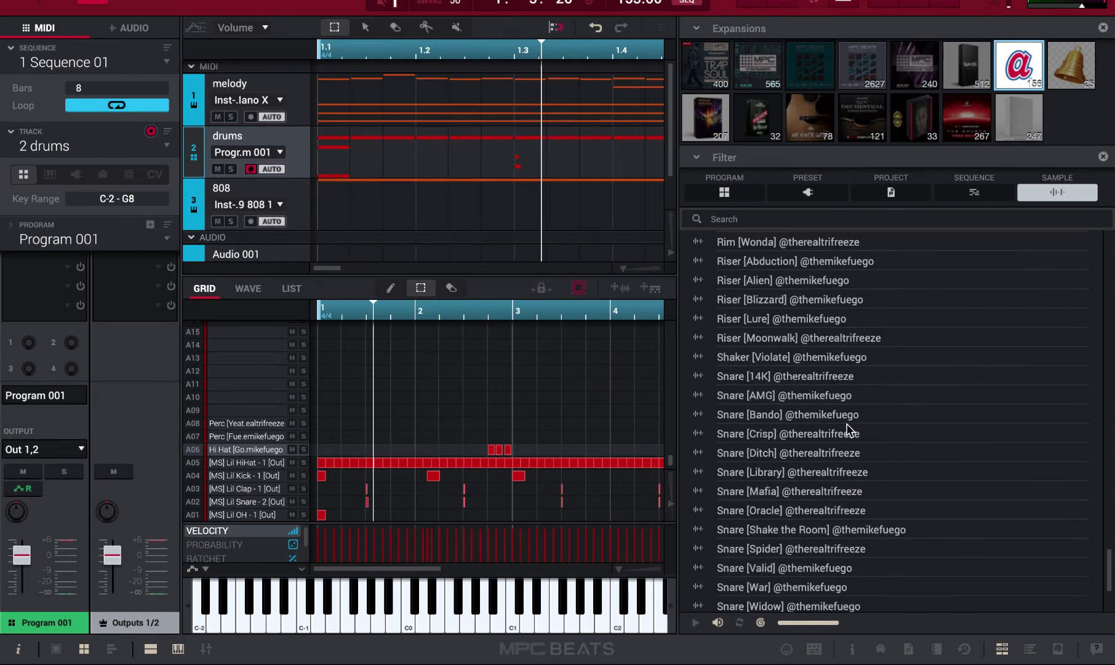
Audition the shaker and snare samples against the loop and assign Snare [Ditch] to pad A09.
click(844, 356)
click(842, 377)
click(844, 388)
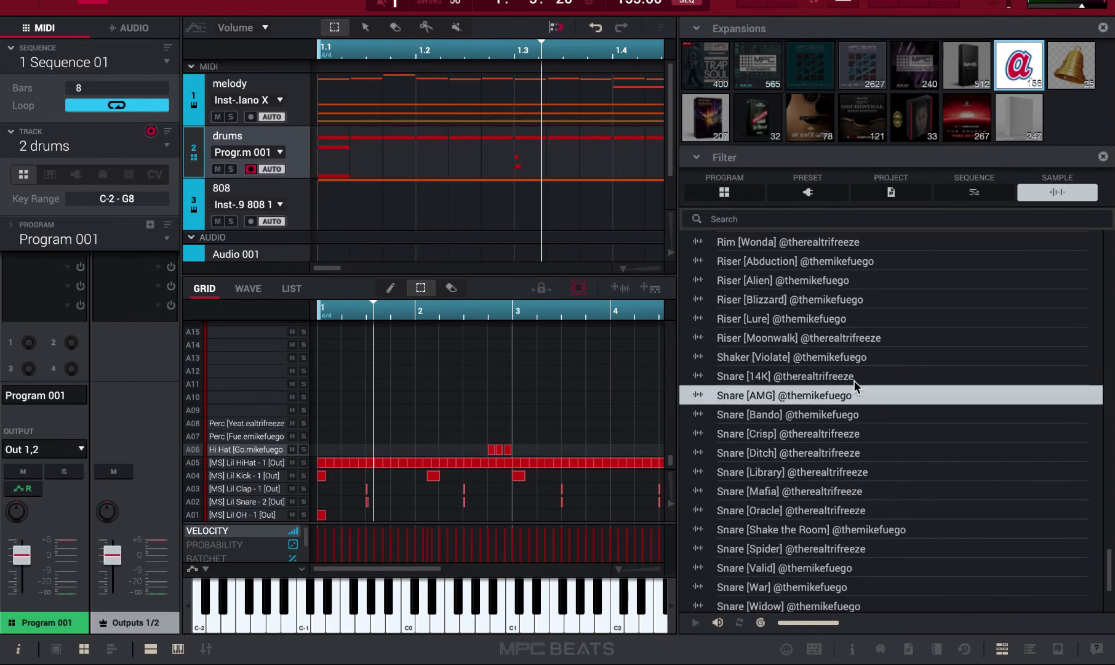
click(857, 378)
click(866, 413)
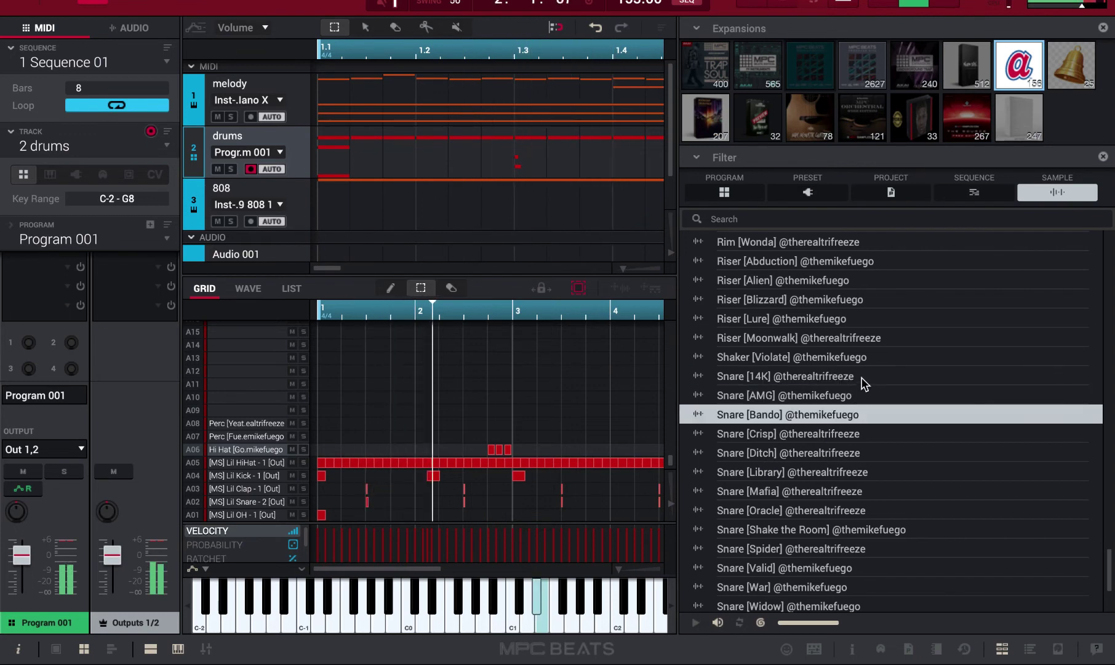
click(866, 447)
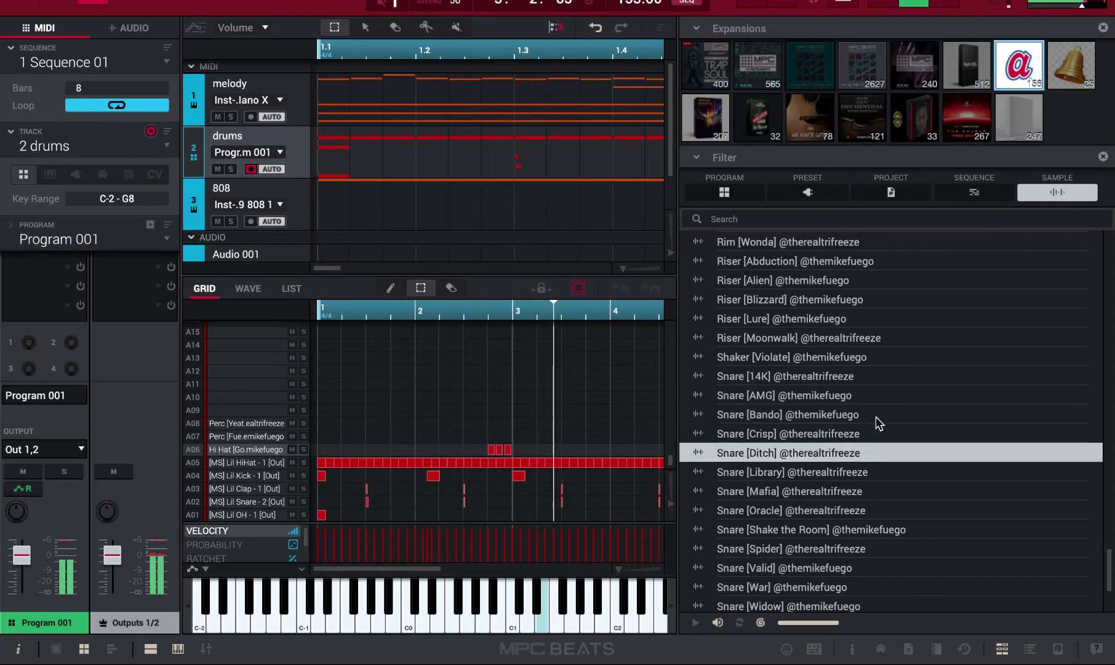
click(867, 414)
click(872, 453)
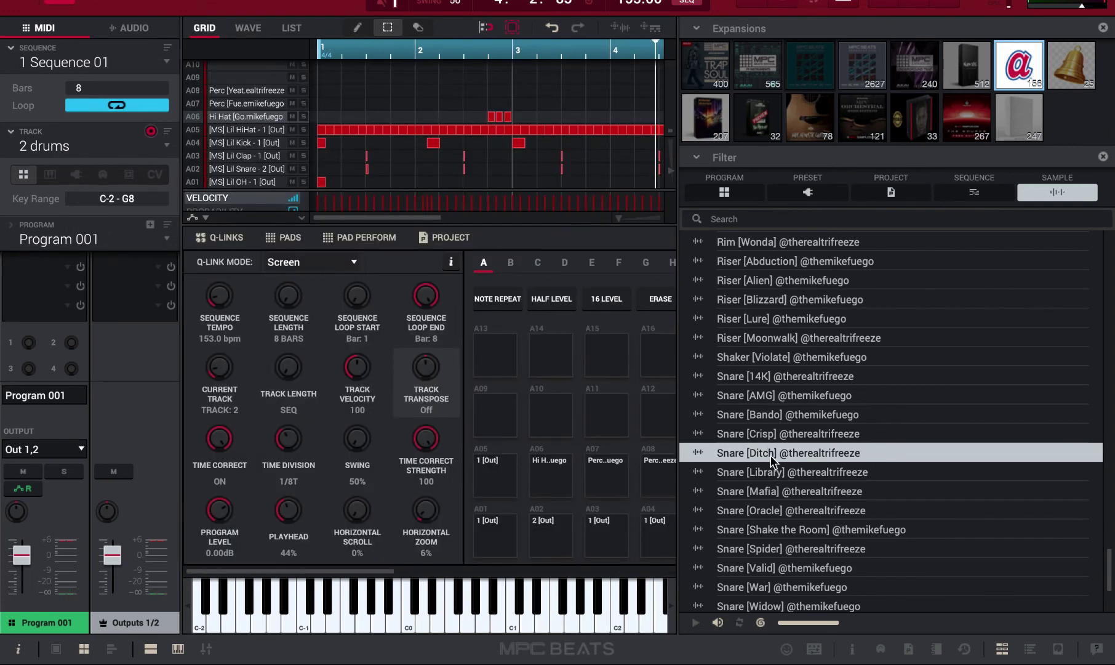
drag(773, 461, 481, 407)
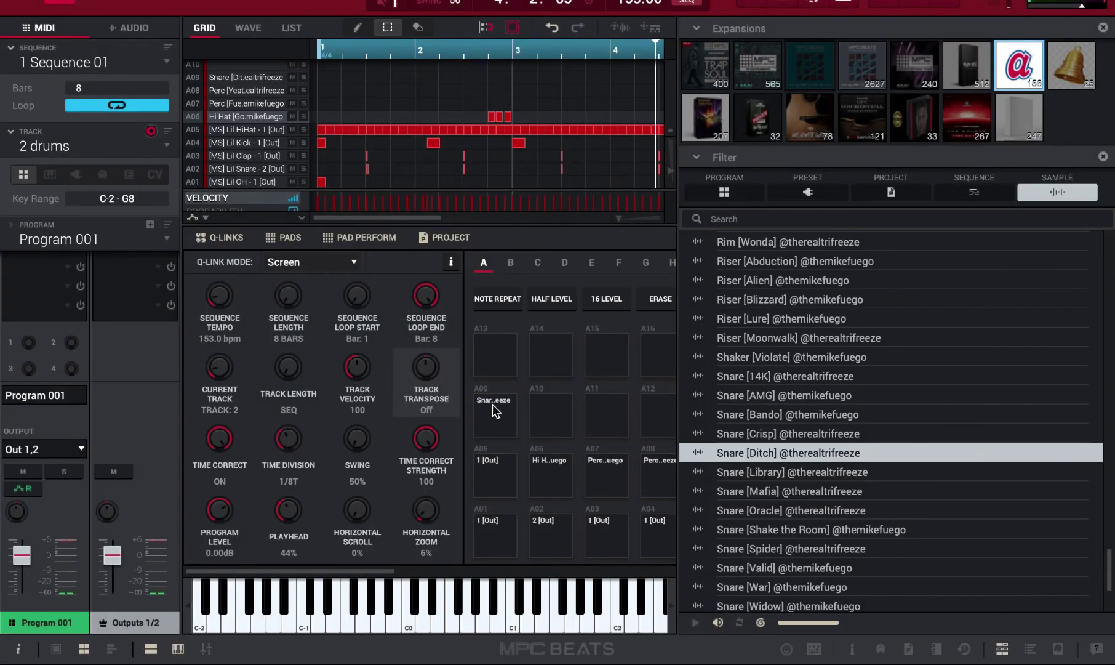
key(ctrl+b)
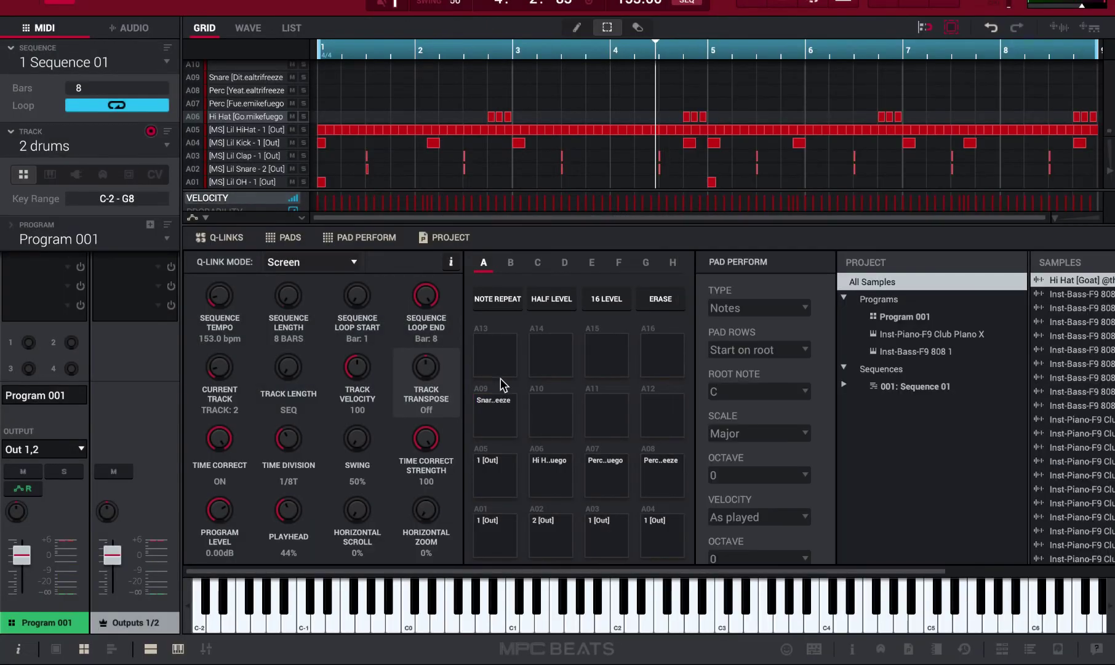
Record a Snare [Ditch] pattern from pad A09 over the eight-bar loop with Note Repeat on, and stop playback at the end.
click(502, 298)
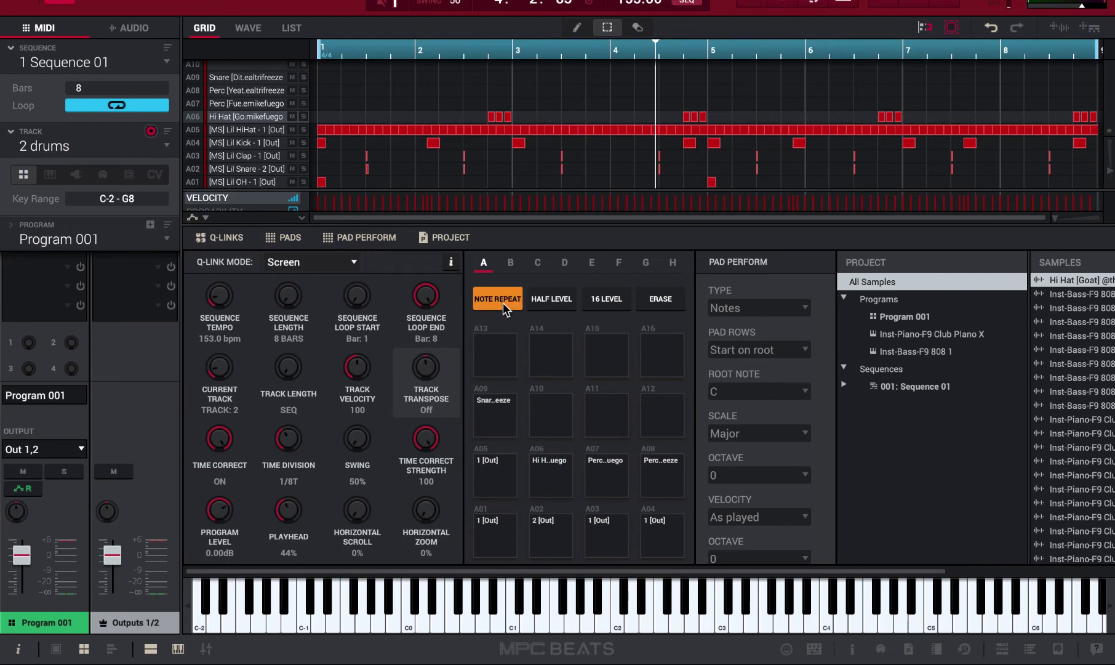
click(487, 447)
key(space)
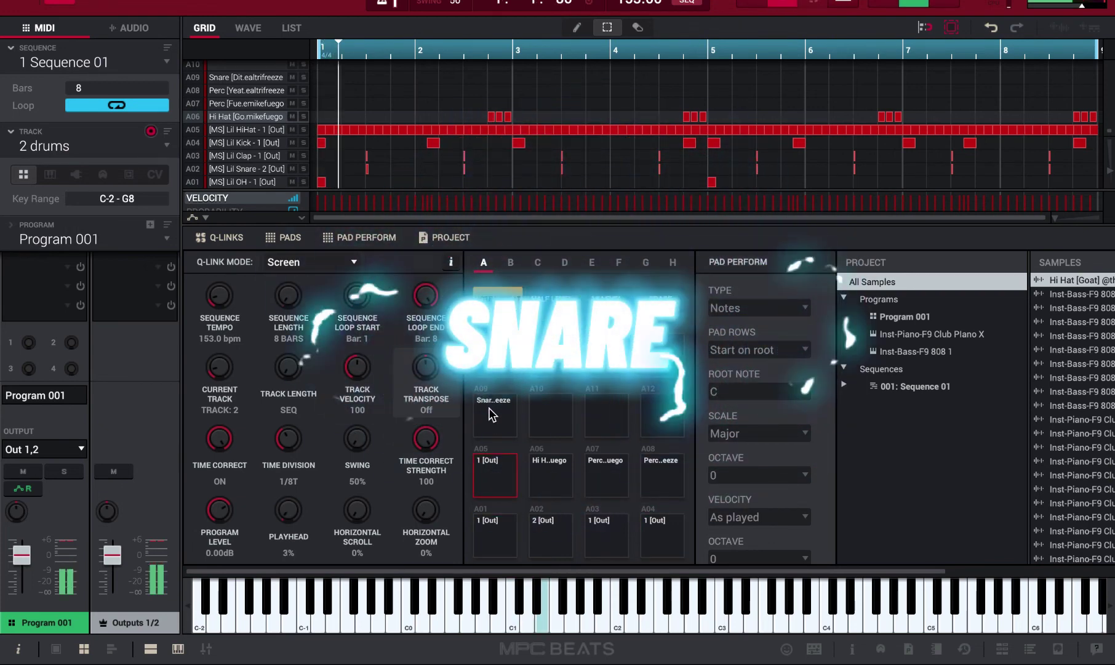
click(492, 414)
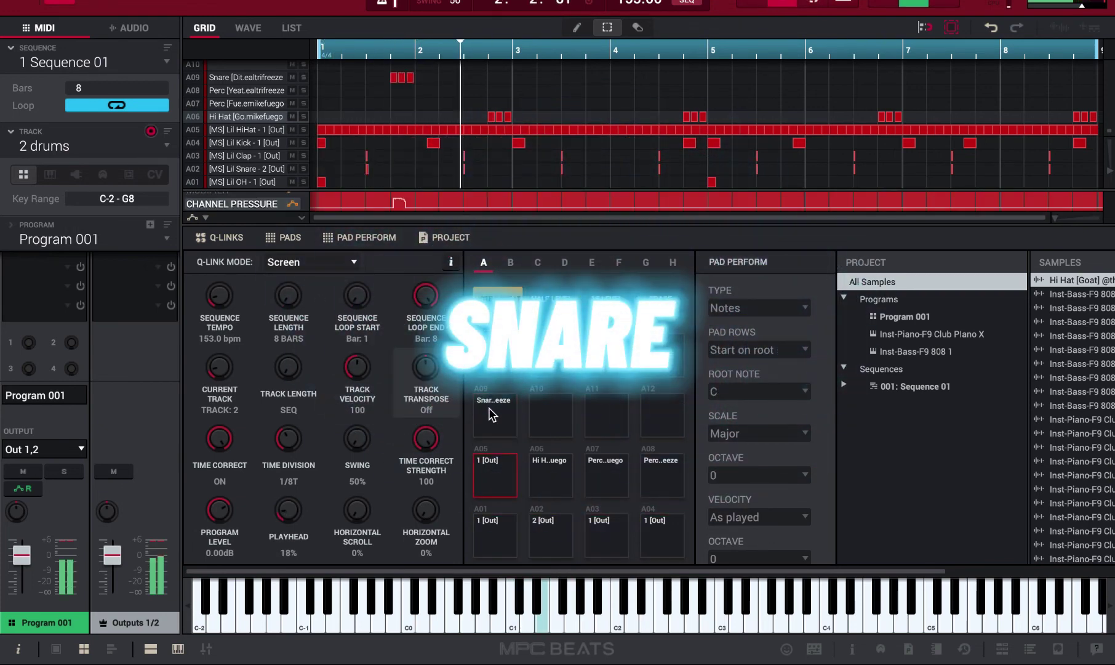
click(493, 414)
click(492, 413)
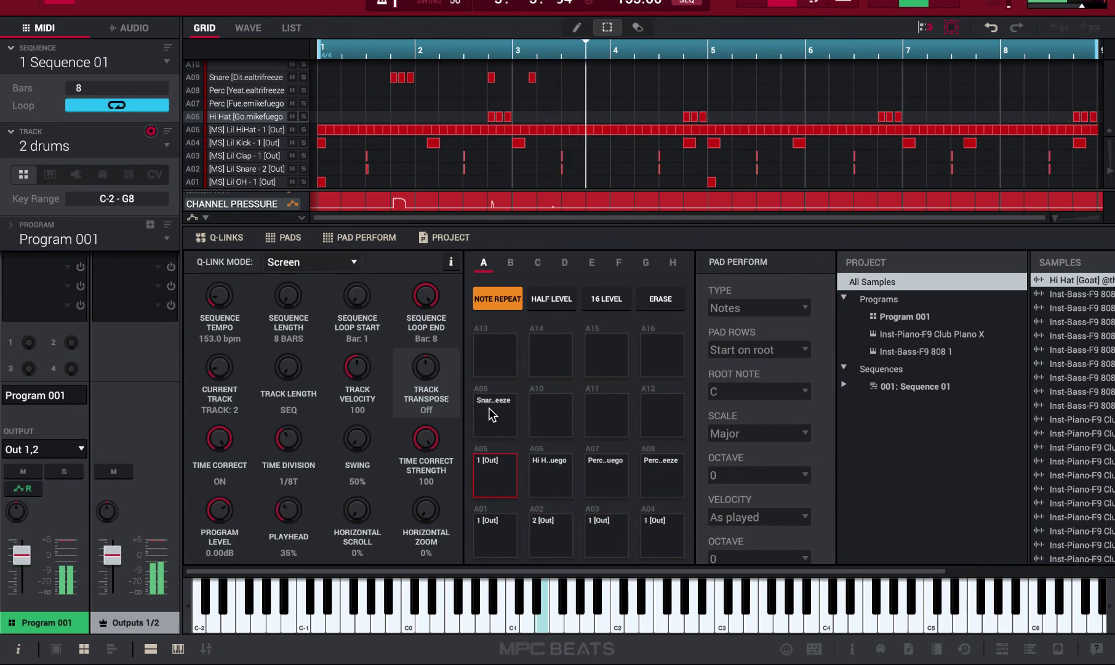
click(492, 414)
click(492, 414)
click(492, 414)
click(493, 414)
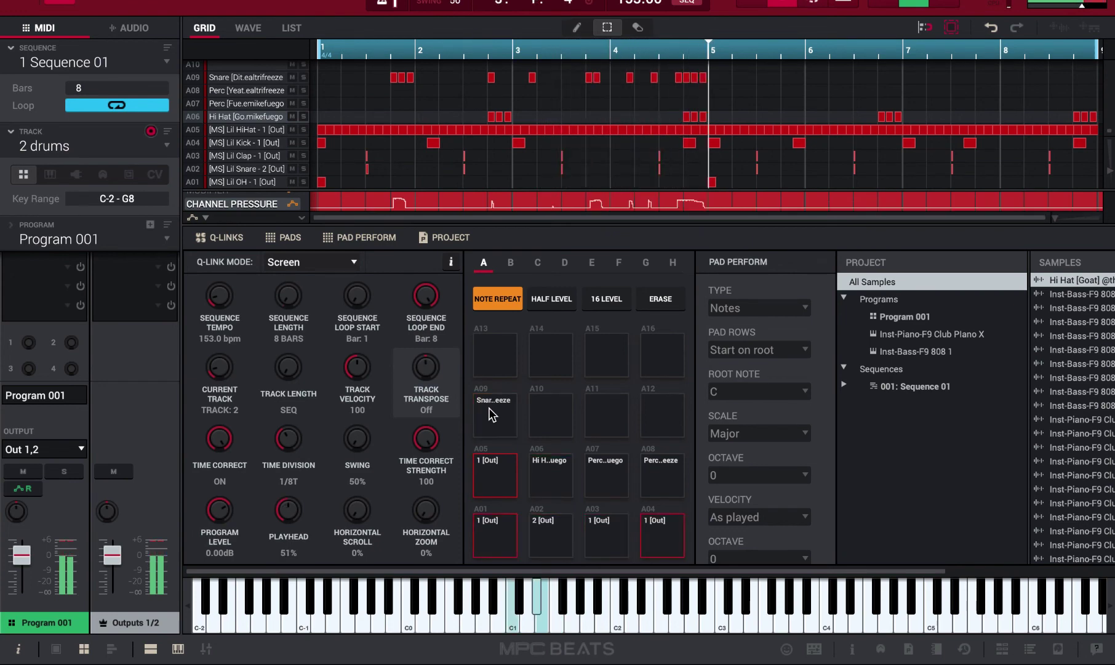
click(493, 414)
click(493, 414)
click(492, 413)
click(492, 413)
click(492, 414)
click(493, 414)
click(493, 414)
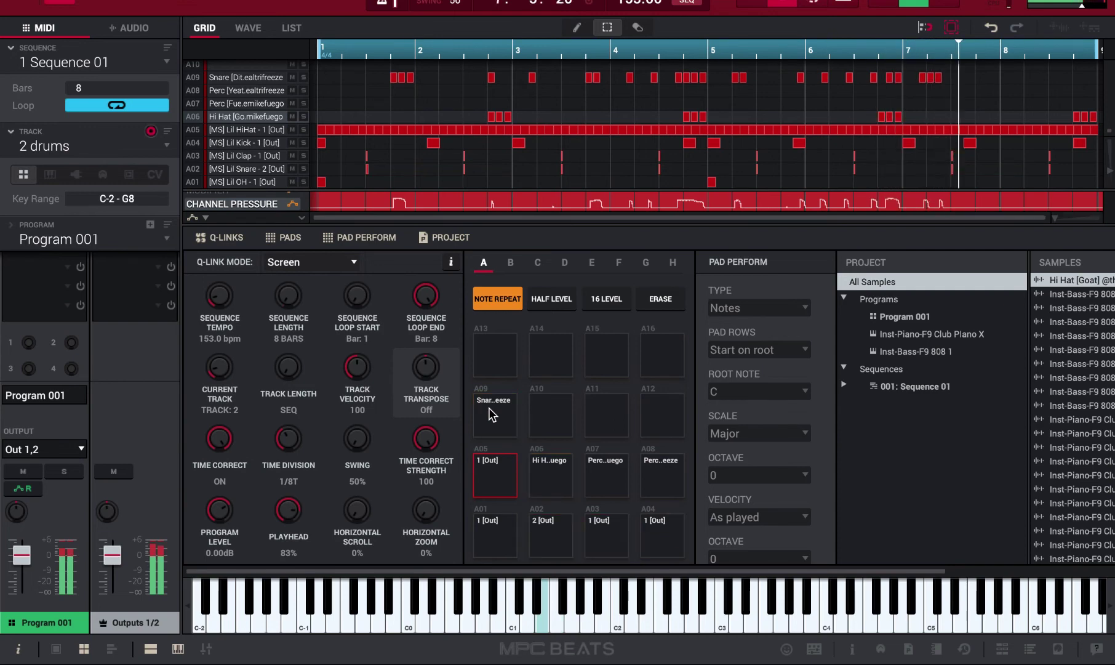
click(493, 414)
click(492, 414)
click(493, 414)
click(493, 413)
click(492, 414)
click(492, 414)
click(492, 413)
click(492, 413)
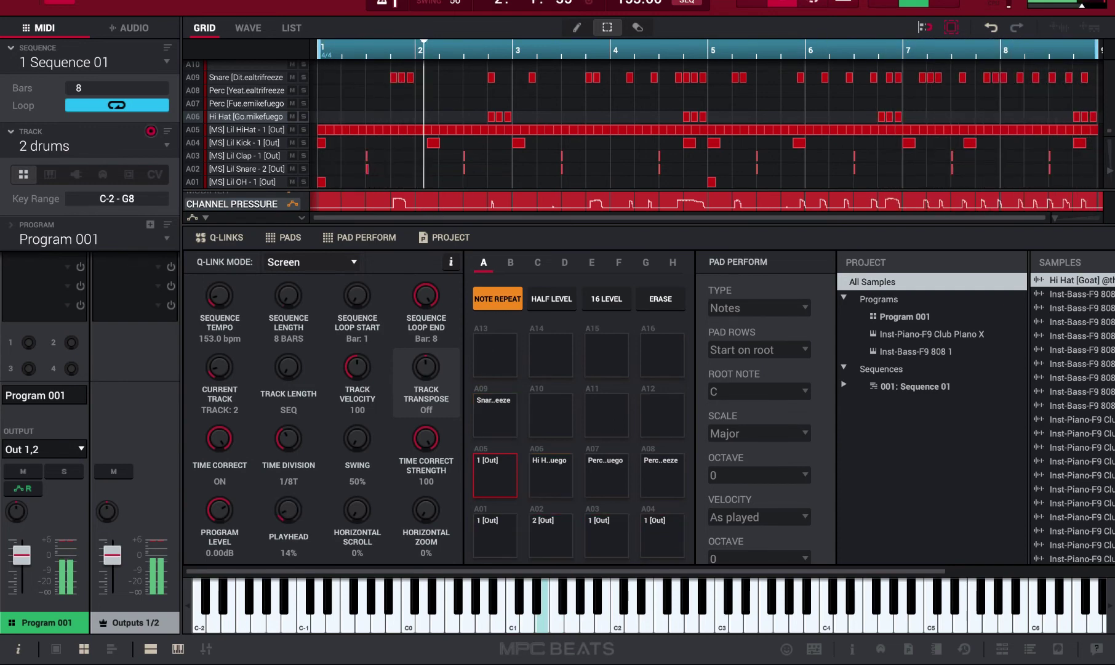
key(space)
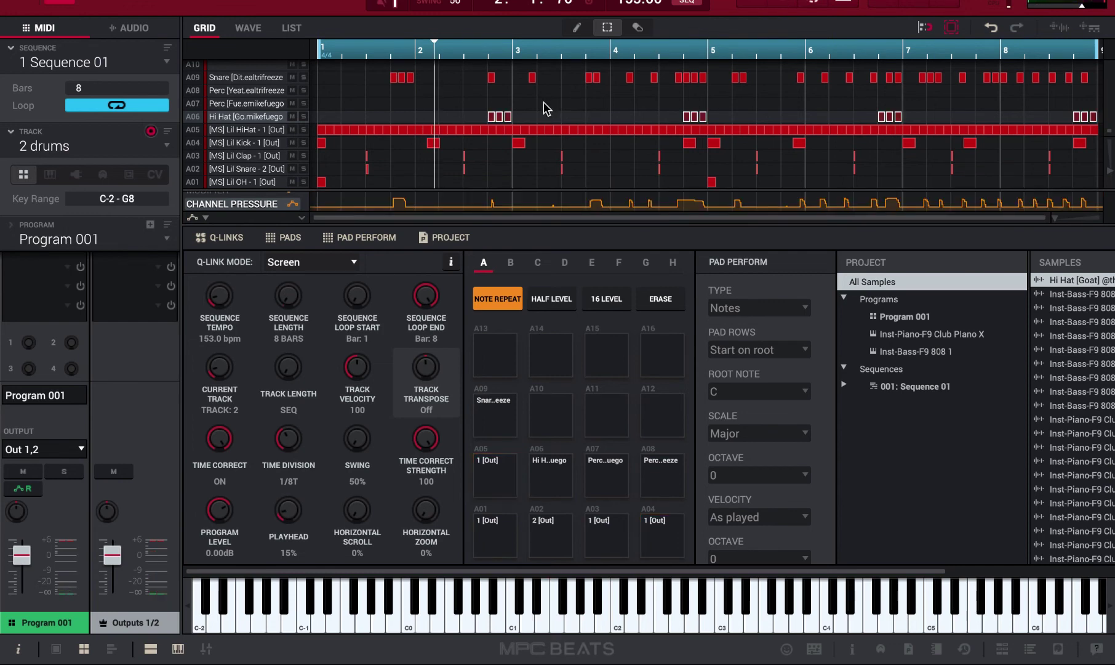
Erase the first A09 snare note in bar 1 and move the pair of snare notes in bar 5 slightly later, checking against the loop.
scroll(569, 102, up, 3)
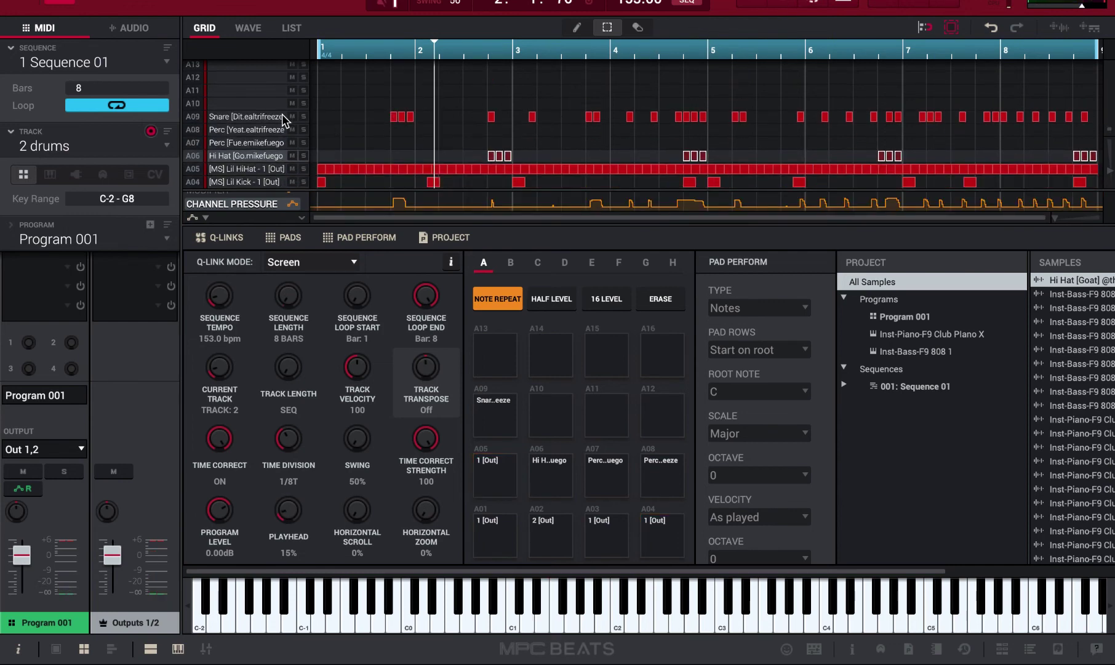
click(282, 117)
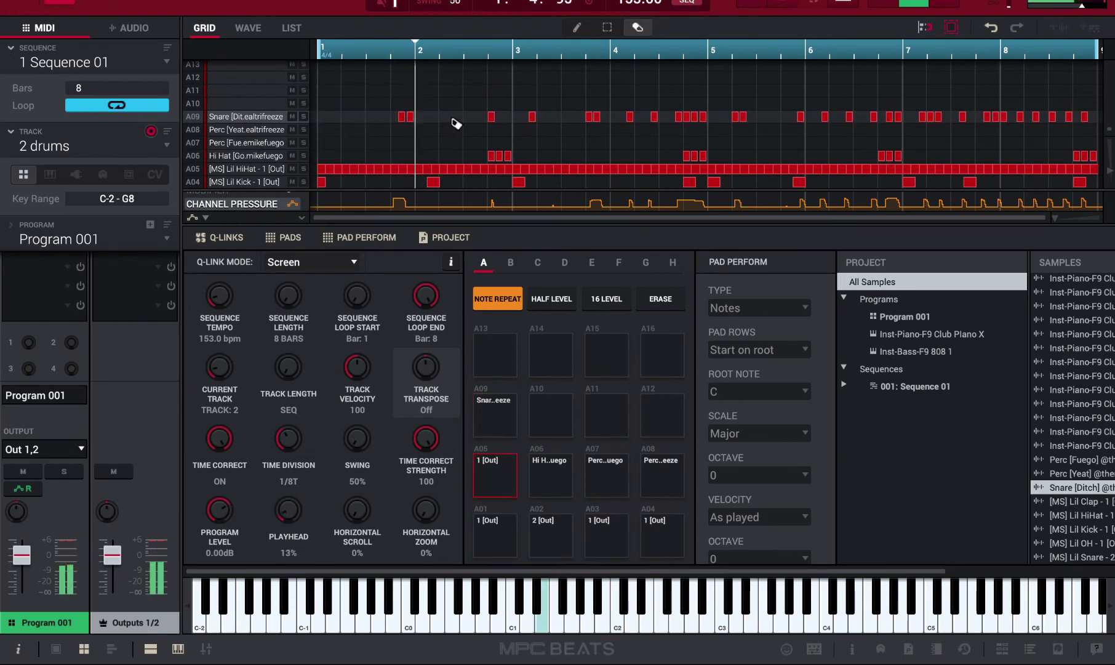
scroll(441, 93, down, 3)
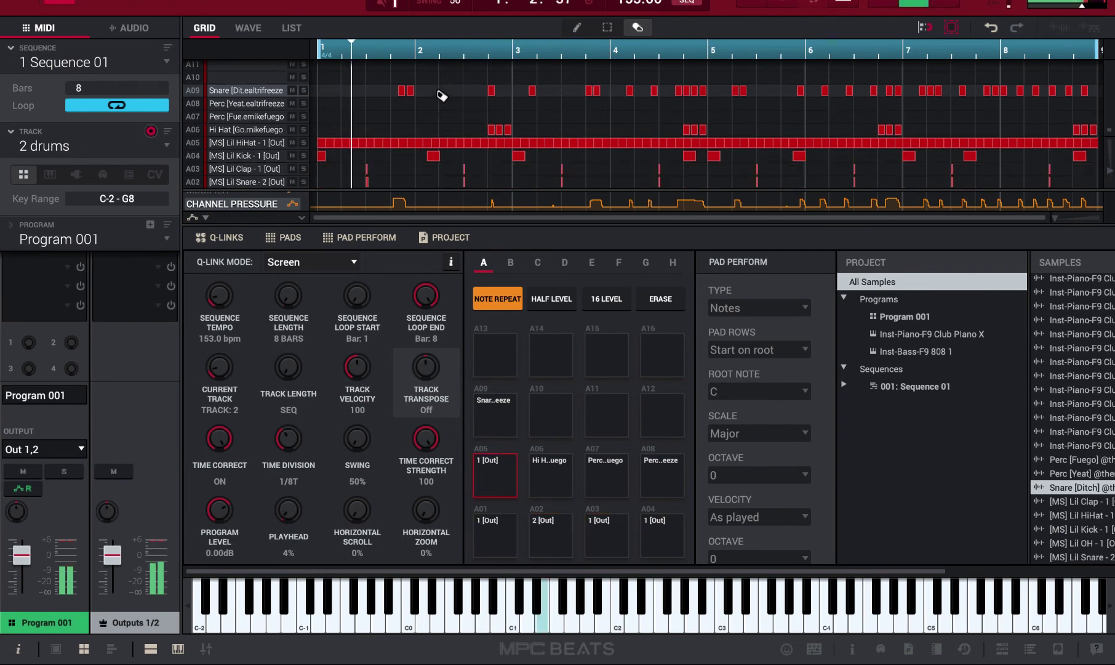
scroll(538, 107, up, 4)
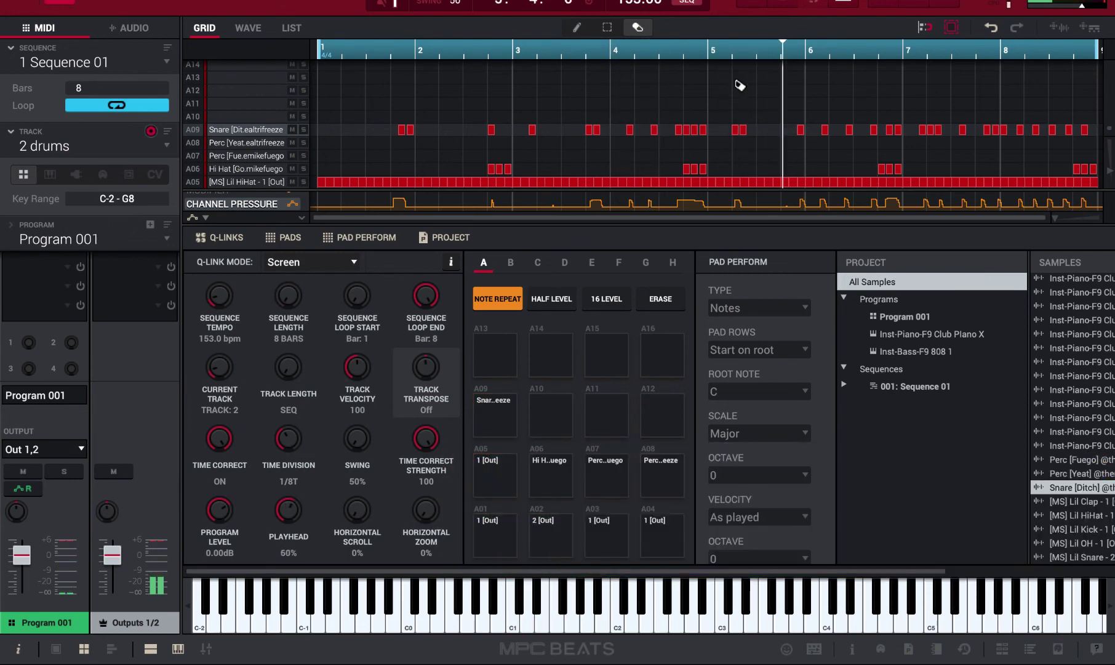
drag(717, 108, 767, 151)
key(space)
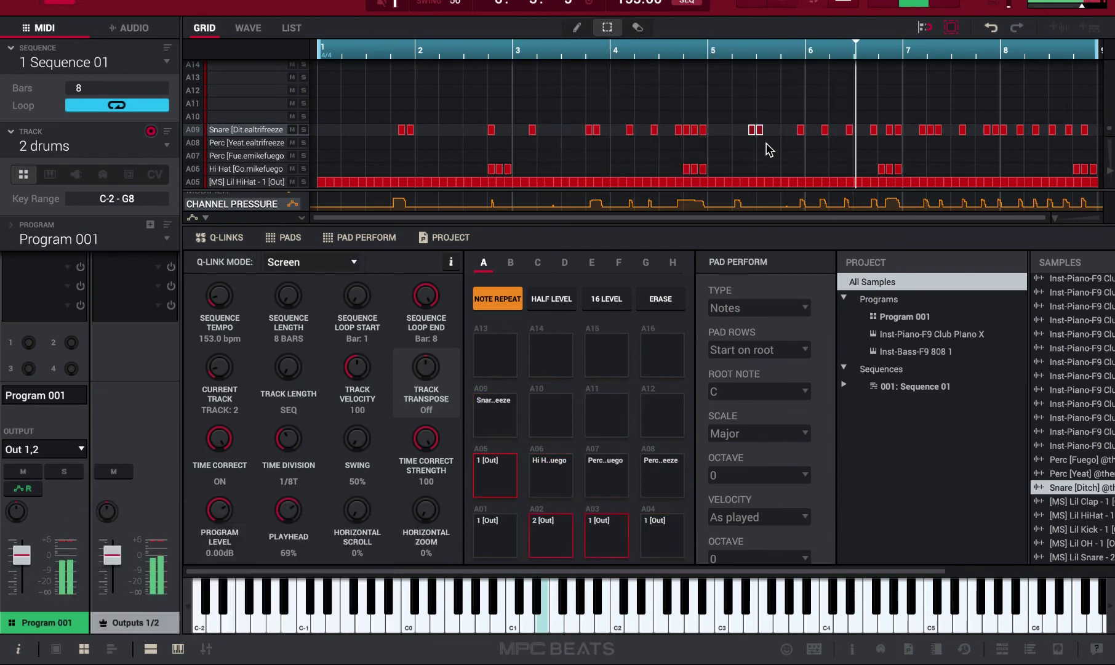
Erase the A09 snare note at the end of bar 5 and three of the snare notes in bar 7.
key(e)
click(801, 130)
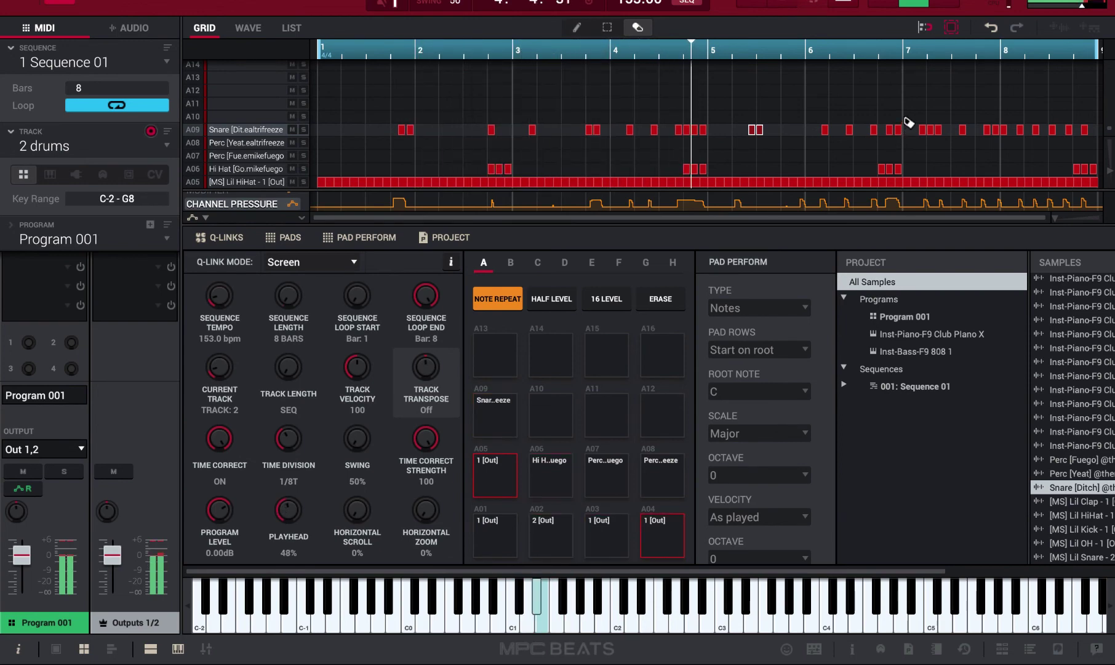
scroll(908, 123, down, 1)
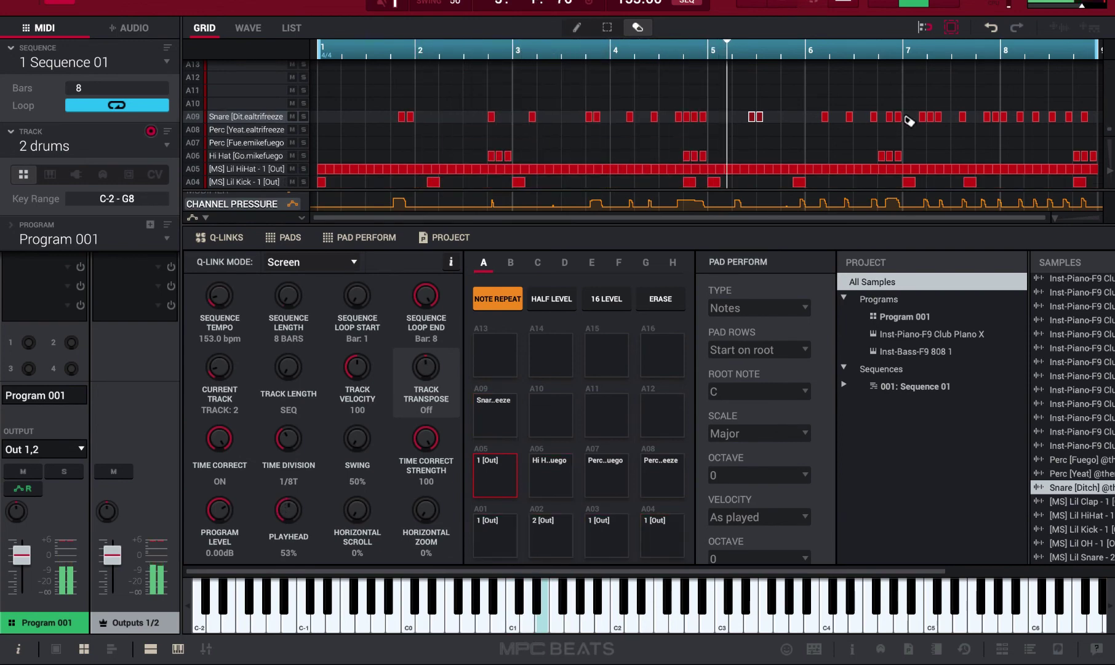
click(939, 118)
click(964, 117)
click(996, 116)
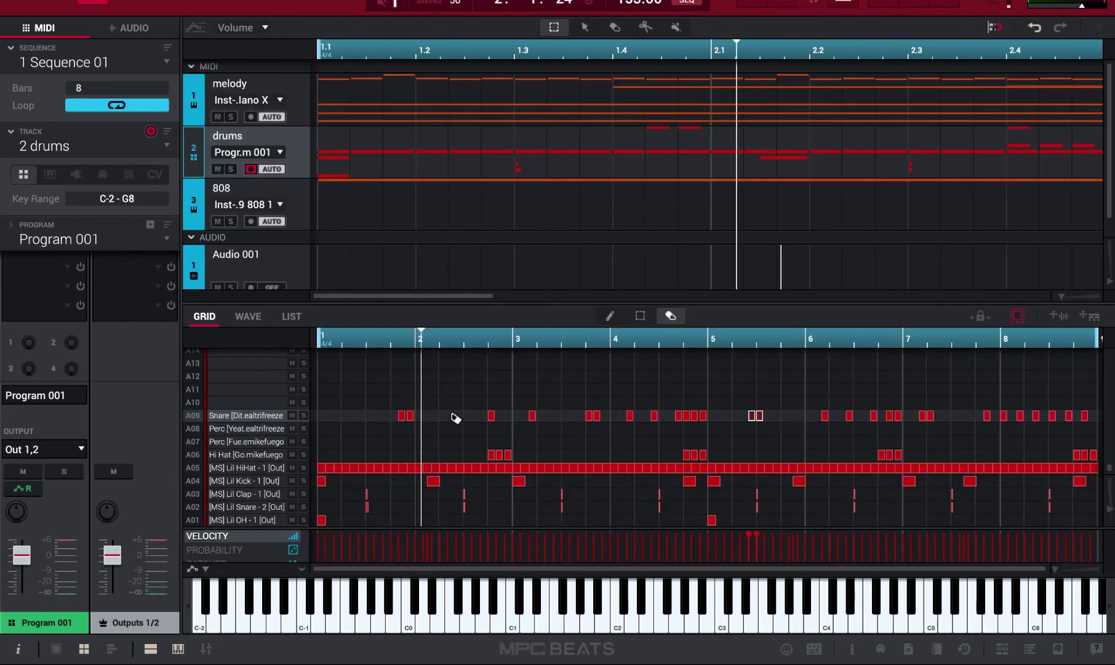
Play back the beat from the soloed melody, adding the 808 track and the drums track to the solo one after the other.
scroll(409, 278, down, 1)
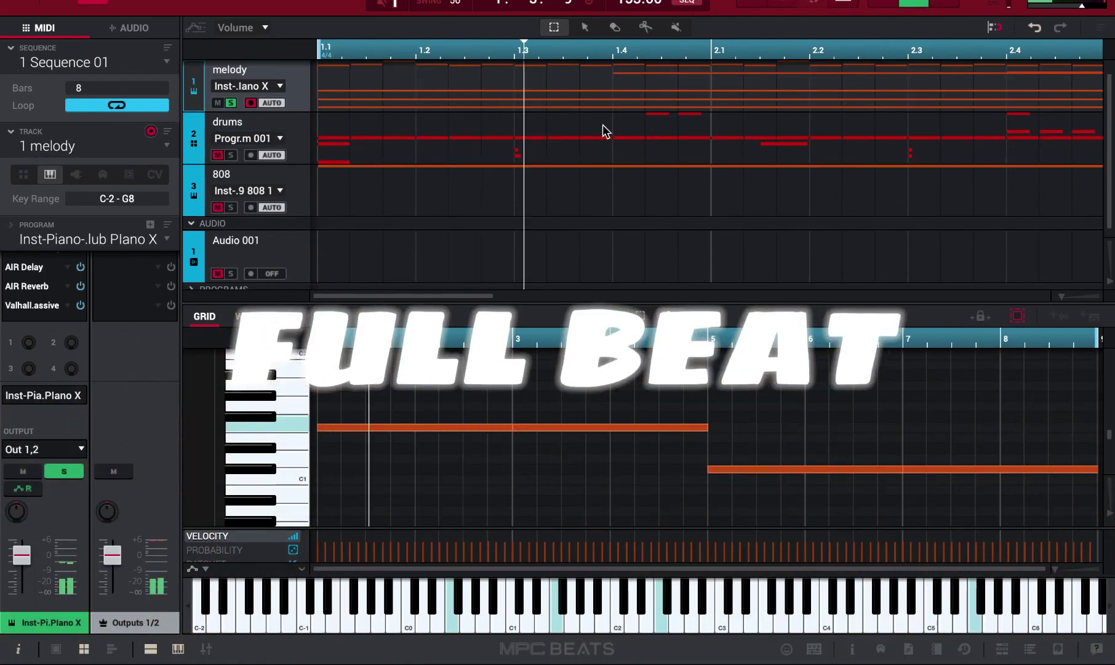
scroll(536, 424, up, 5)
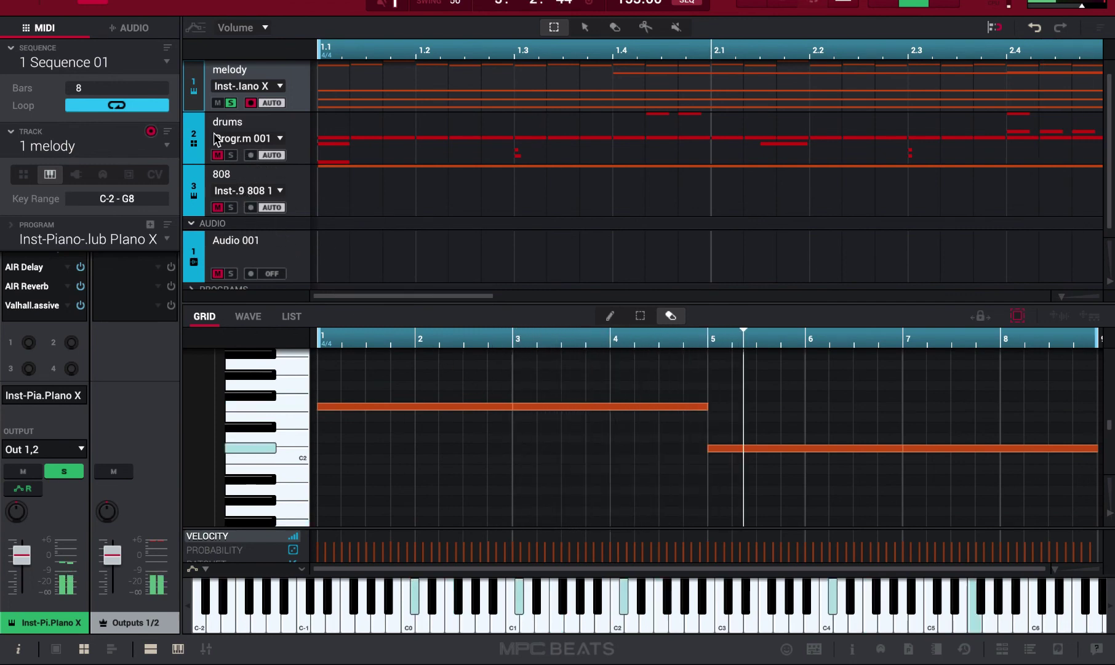
click(231, 207)
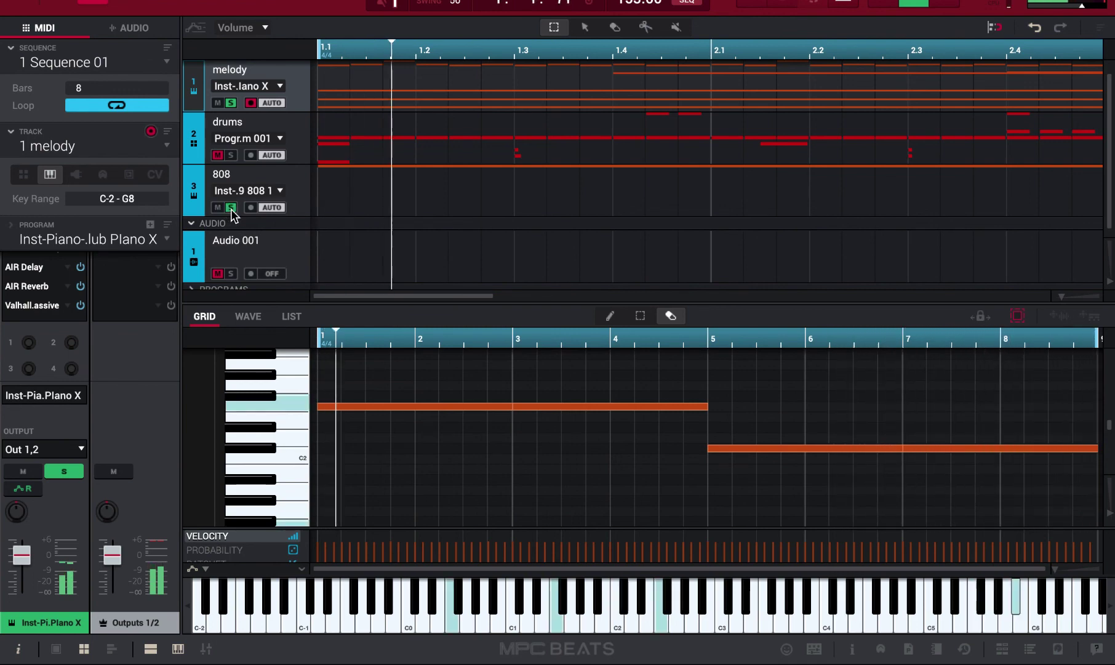
click(230, 155)
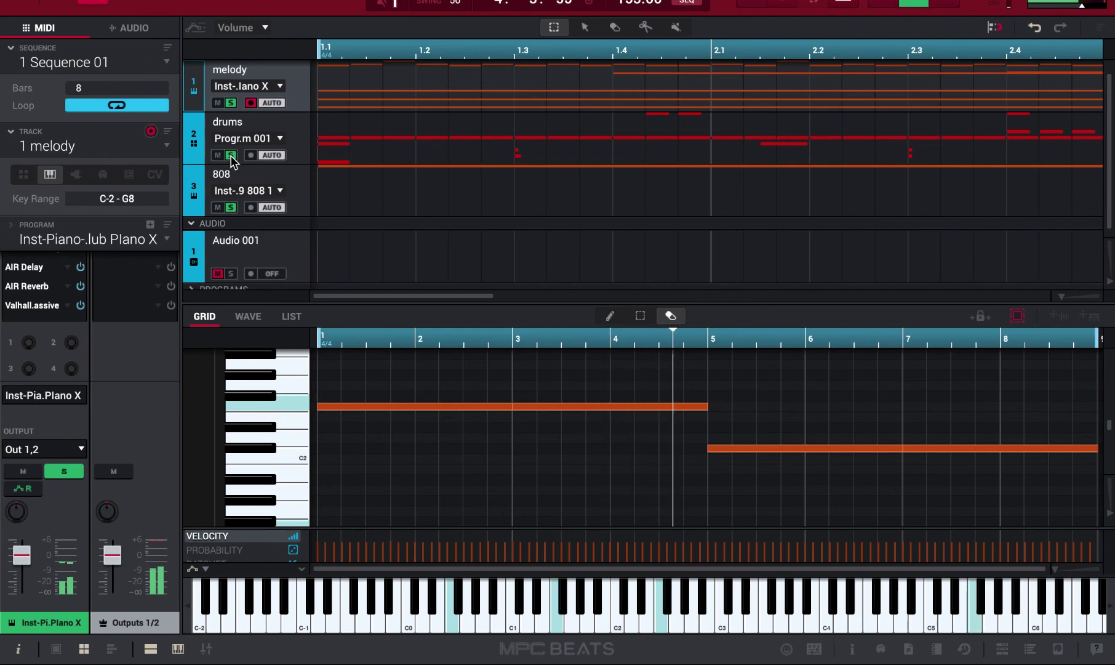
scroll(342, 192, up, 1)
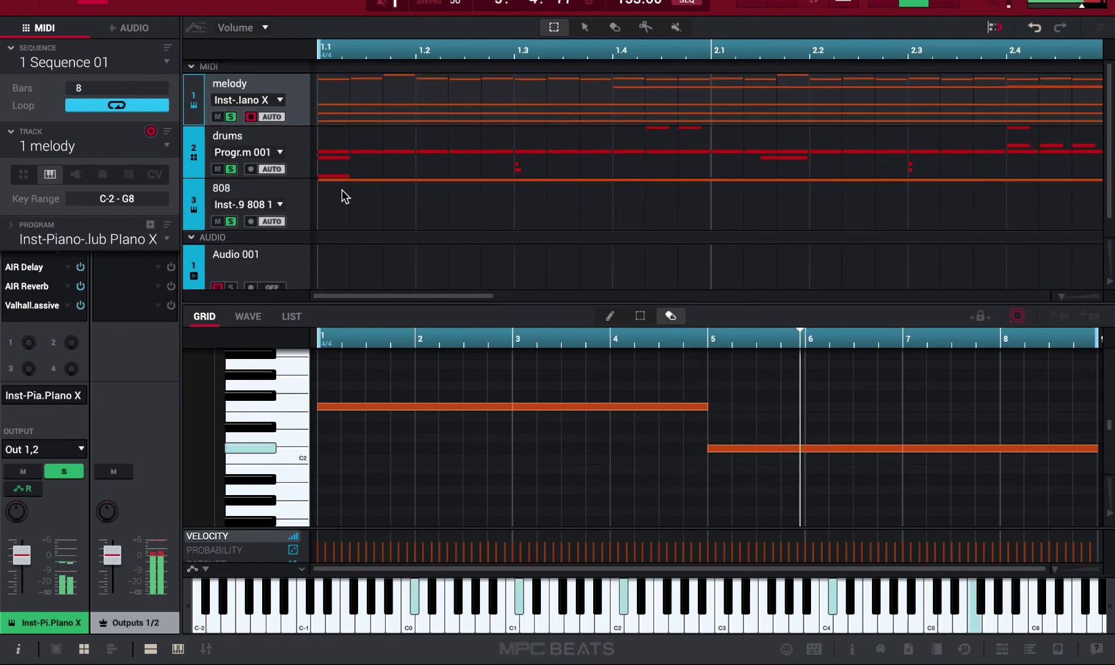